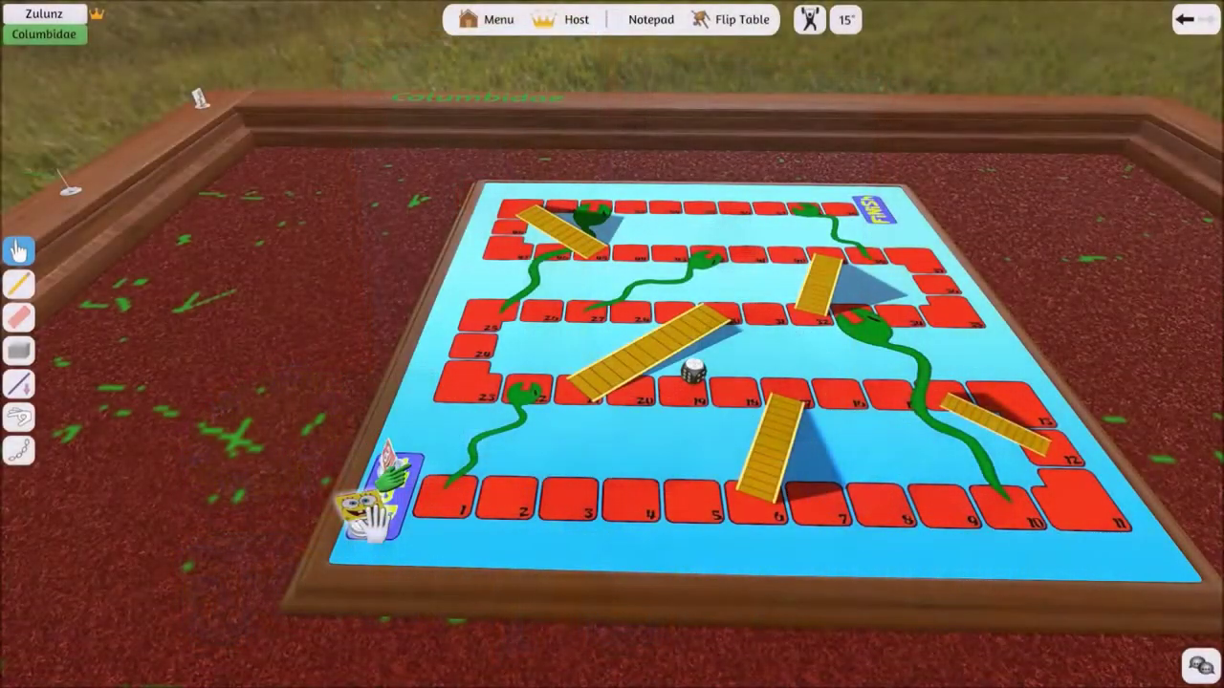
Set the SpongeBob pawn on START and throw the die across the board twice.
left_click_drag(373, 517, 393, 445)
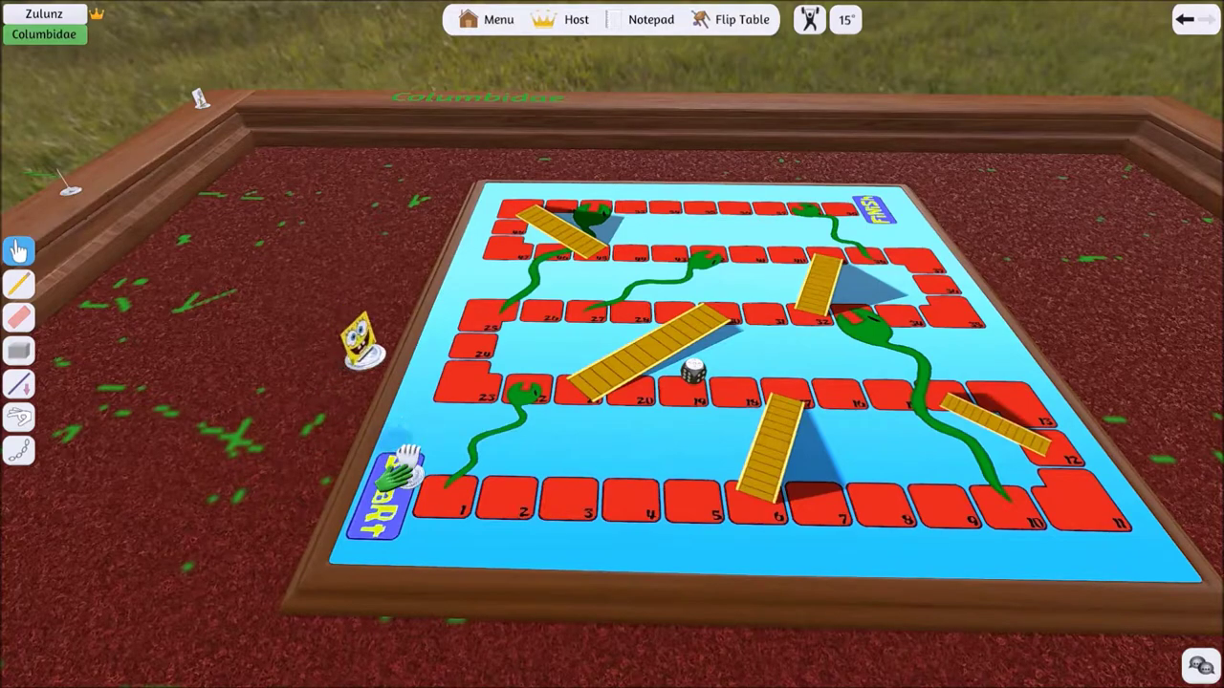
mouse_move(368, 349)
left_mouse_down()
mouse_move(416, 435)
mouse_move(445, 430)
mouse_move(356, 471)
left_mouse_up()
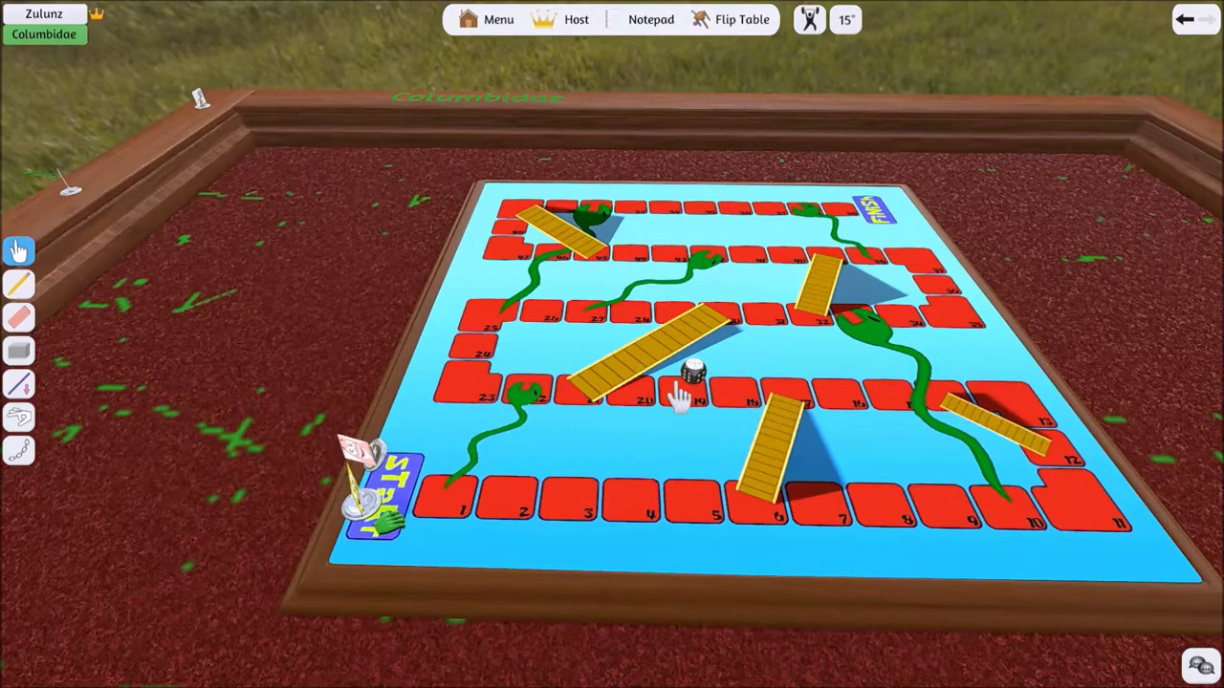
mouse_move(691, 372)
left_mouse_down()
mouse_move(667, 536)
mouse_move(574, 533)
left_mouse_up()
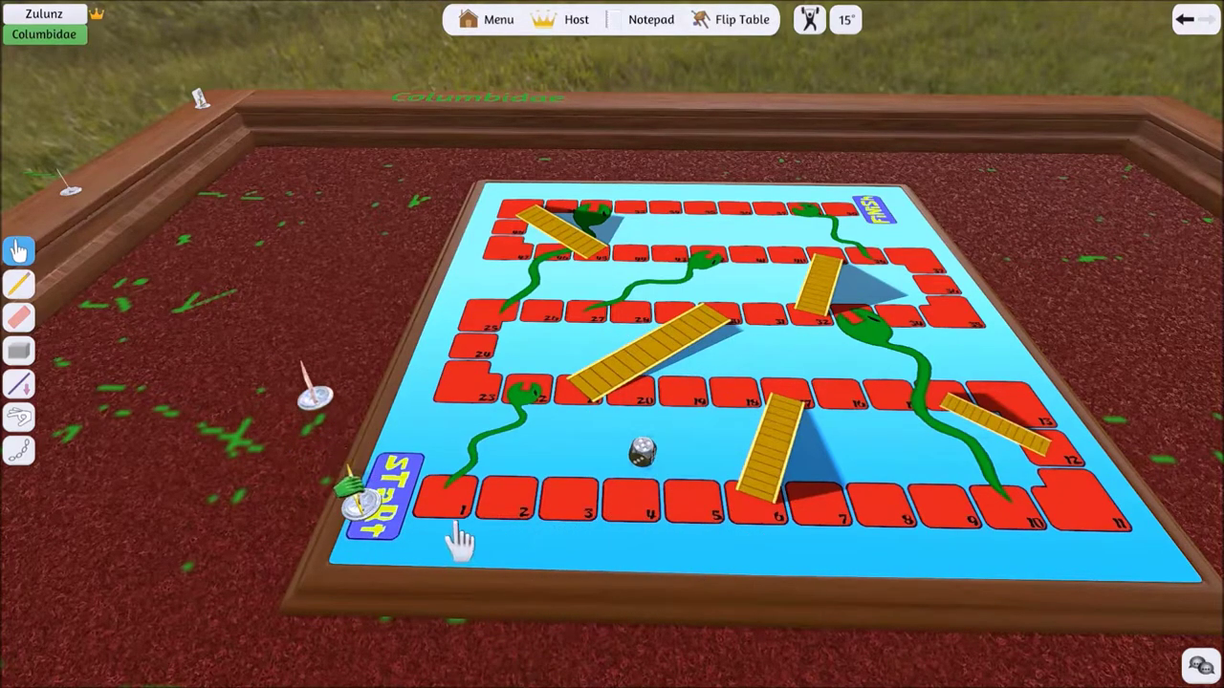
scroll(465, 540, "up", 2)
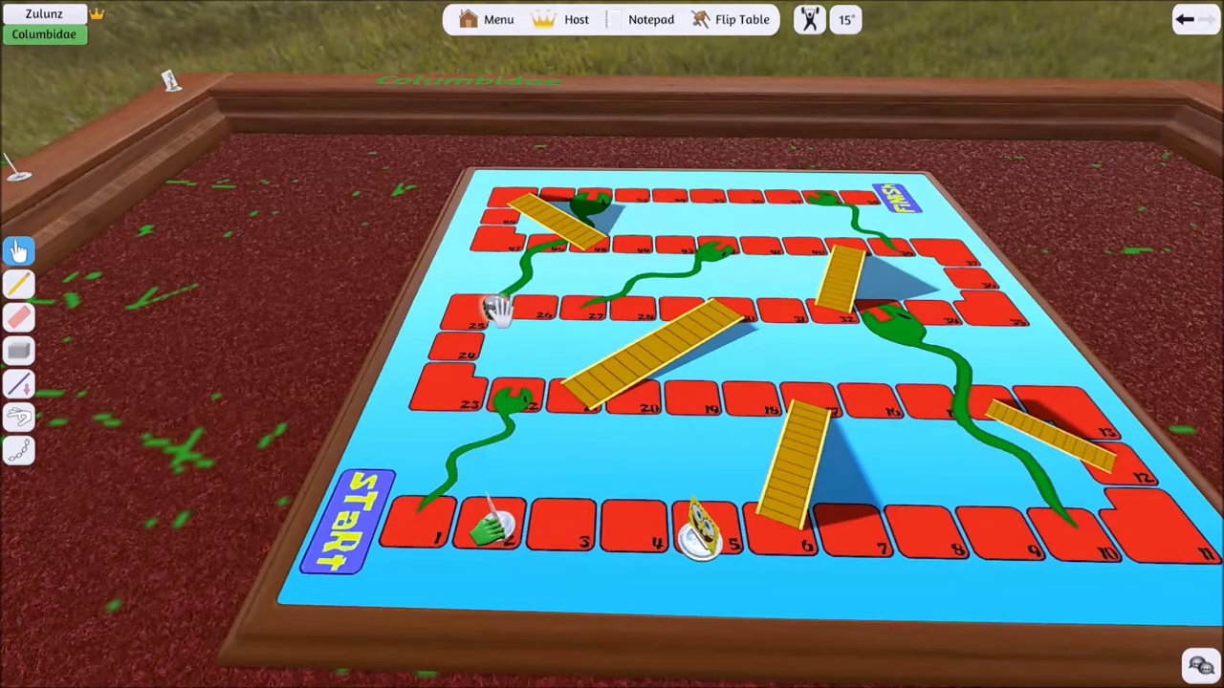
left_click_drag(496, 309, 691, 334)
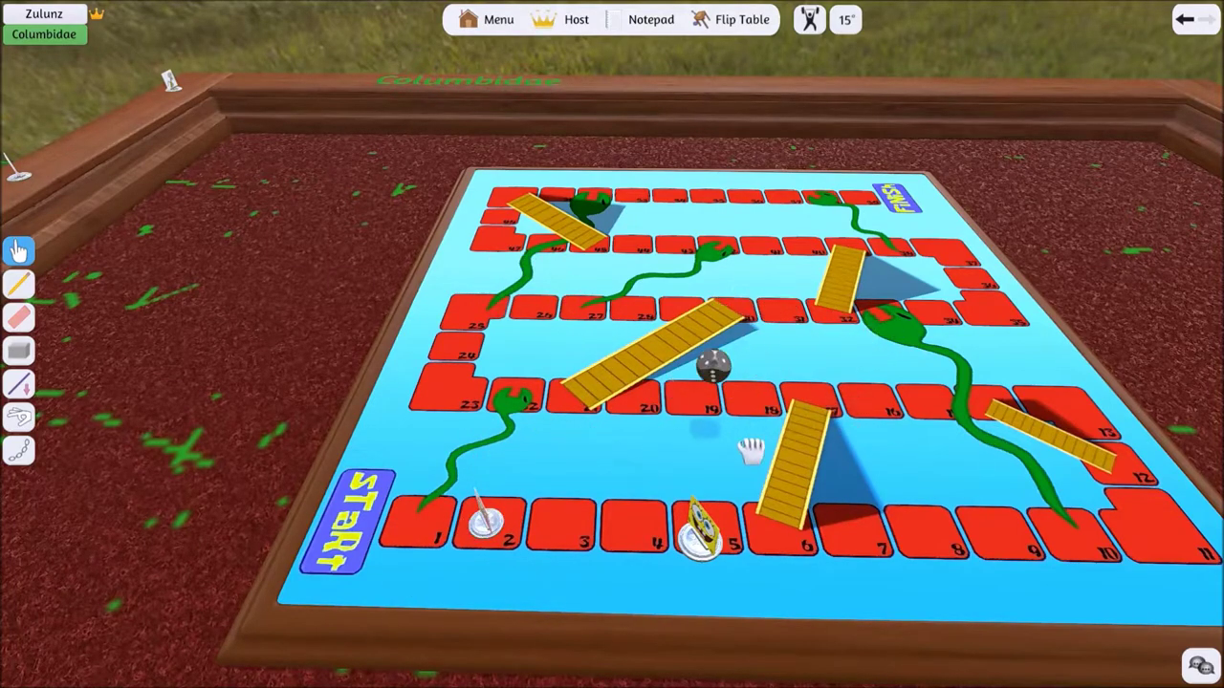
scroll(299, 555, "down", 3)
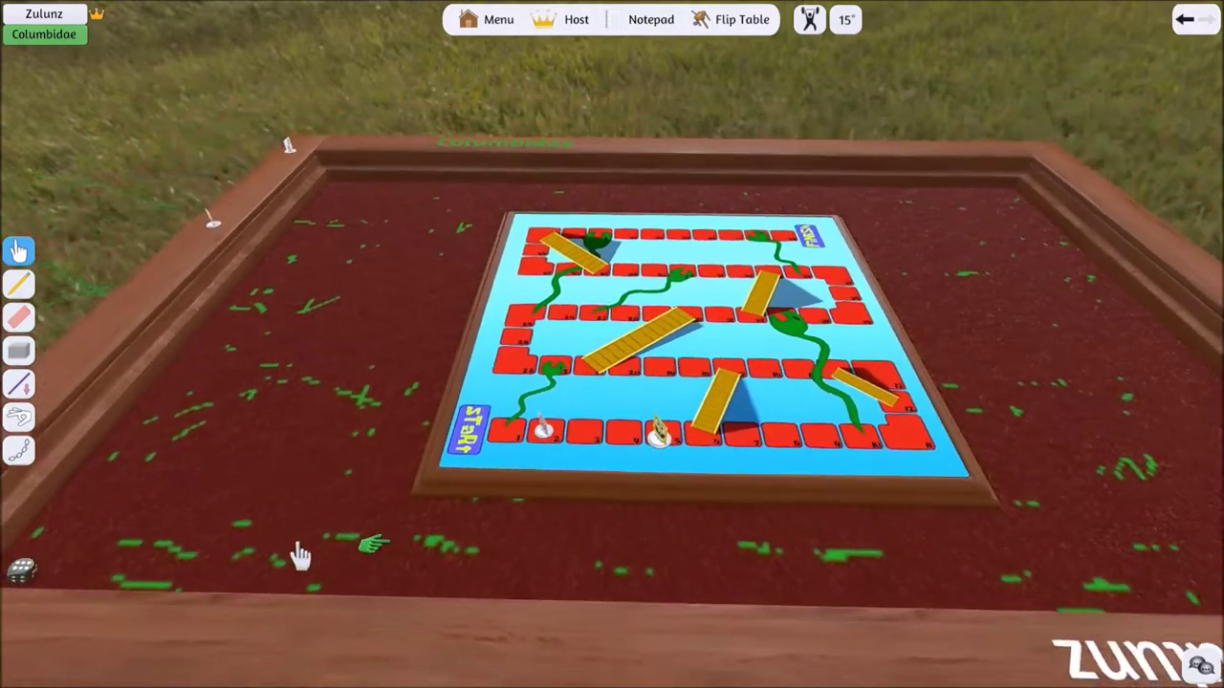
scroll(299, 554, "down", 3)
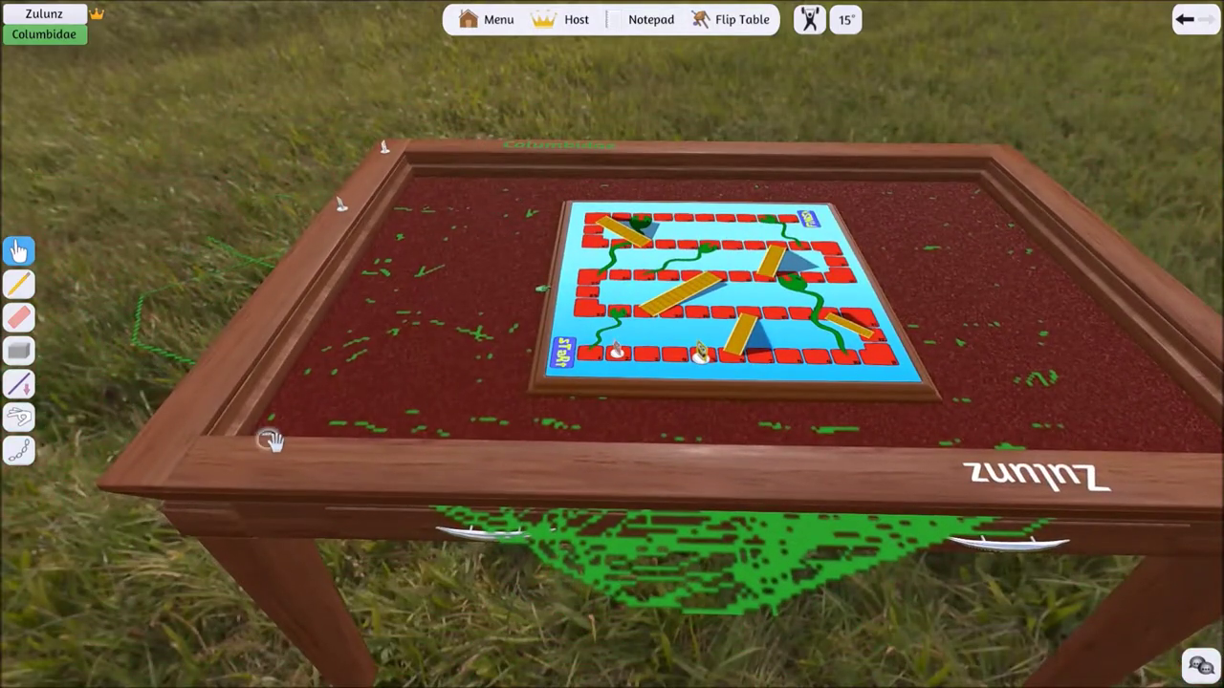
scroll(405, 399, "up", 3)
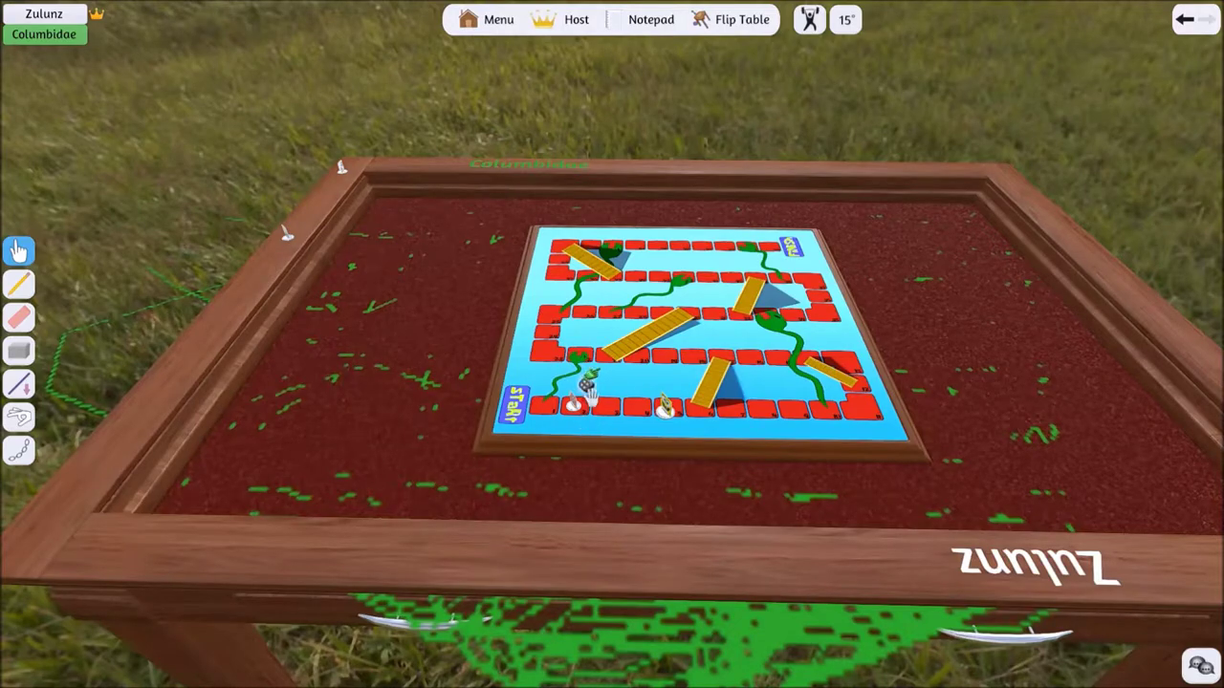
scroll(589, 396, "up", 3)
scroll(719, 464, "up", 2)
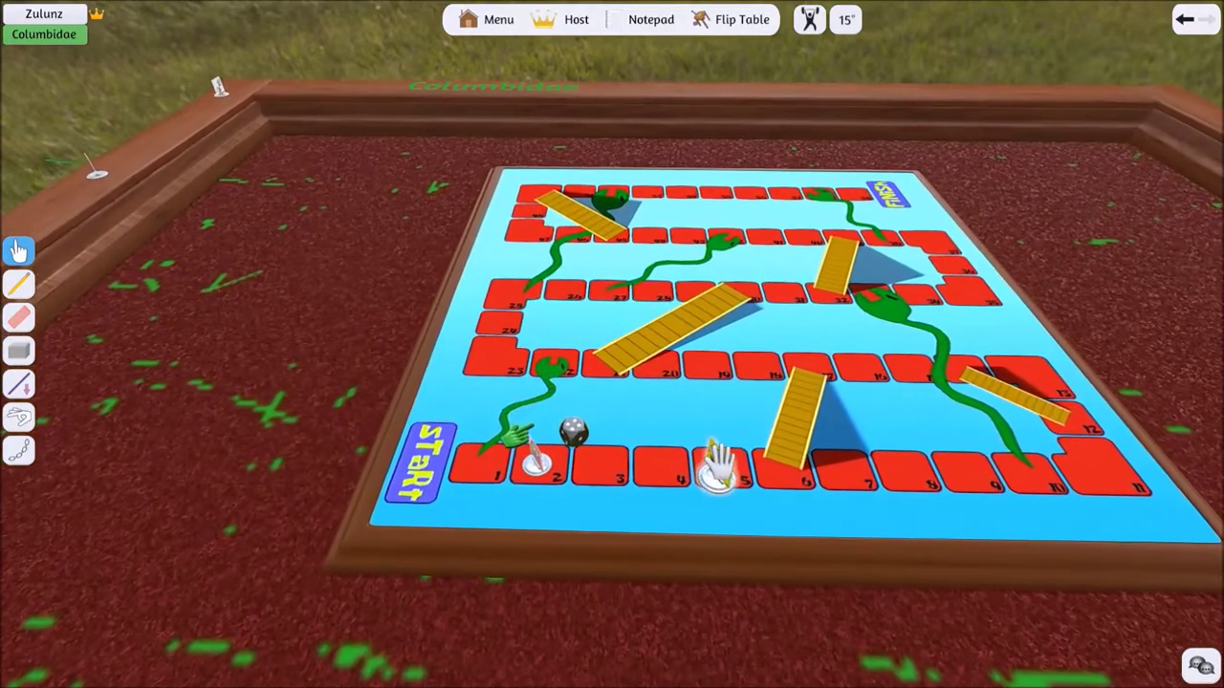
Move the SpongeBob pawn from square 5 to square 9 and throw the die.
left_click_drag(719, 464, 959, 465)
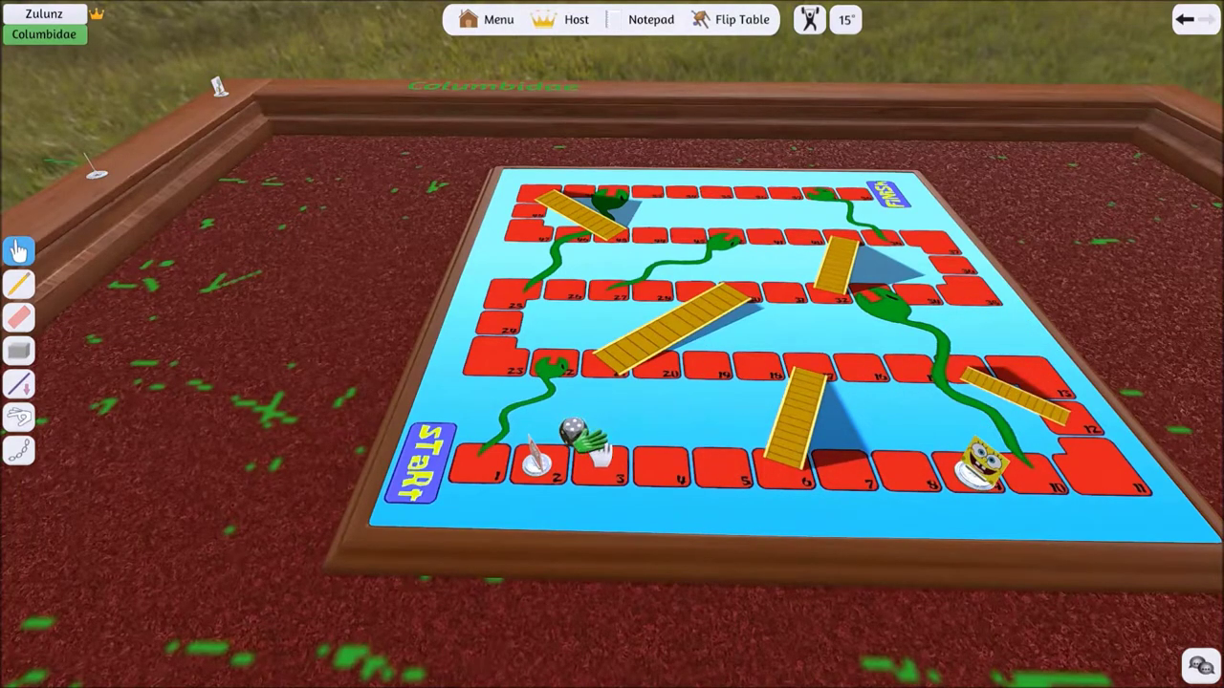
left_click_drag(622, 358, 637, 411)
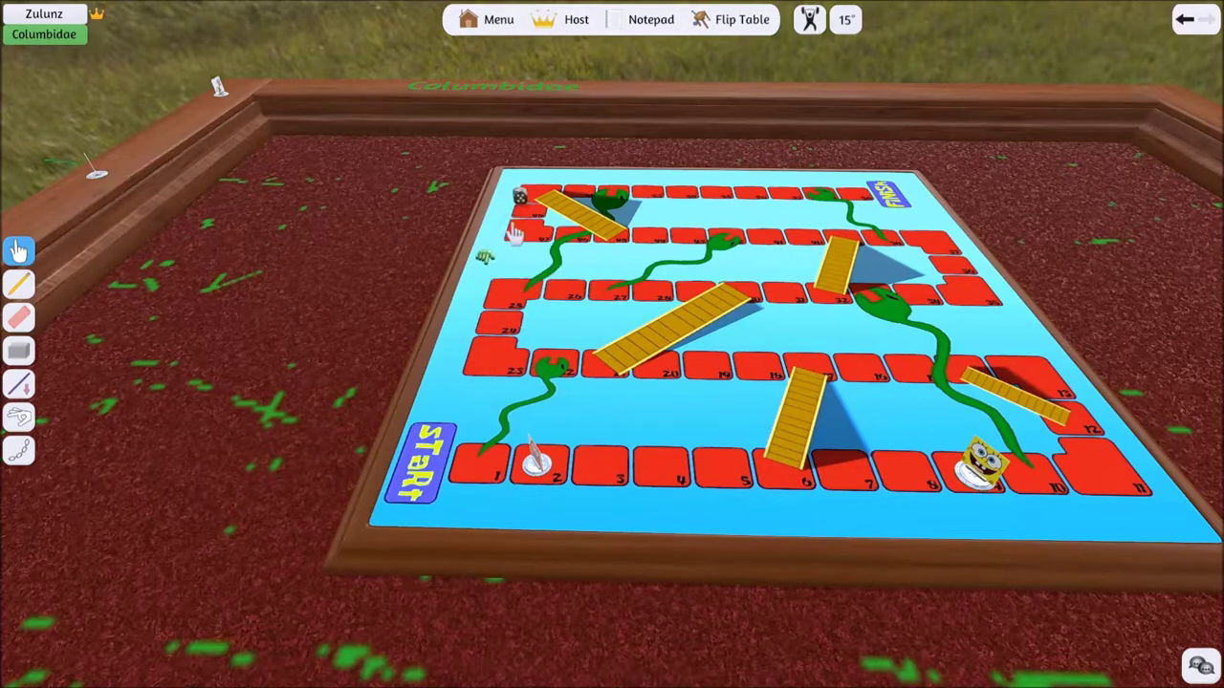
scroll(611, 383, "up", 3)
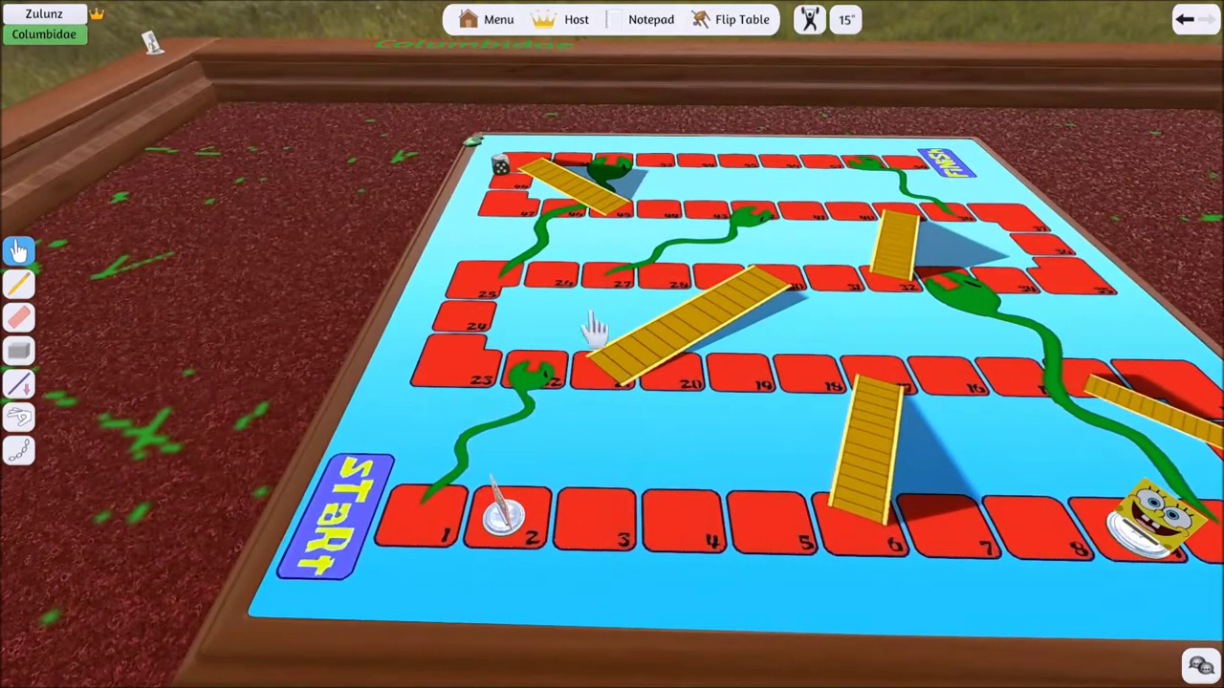
scroll(508, 170, "down", 5)
scroll(610, 407, "up", 3)
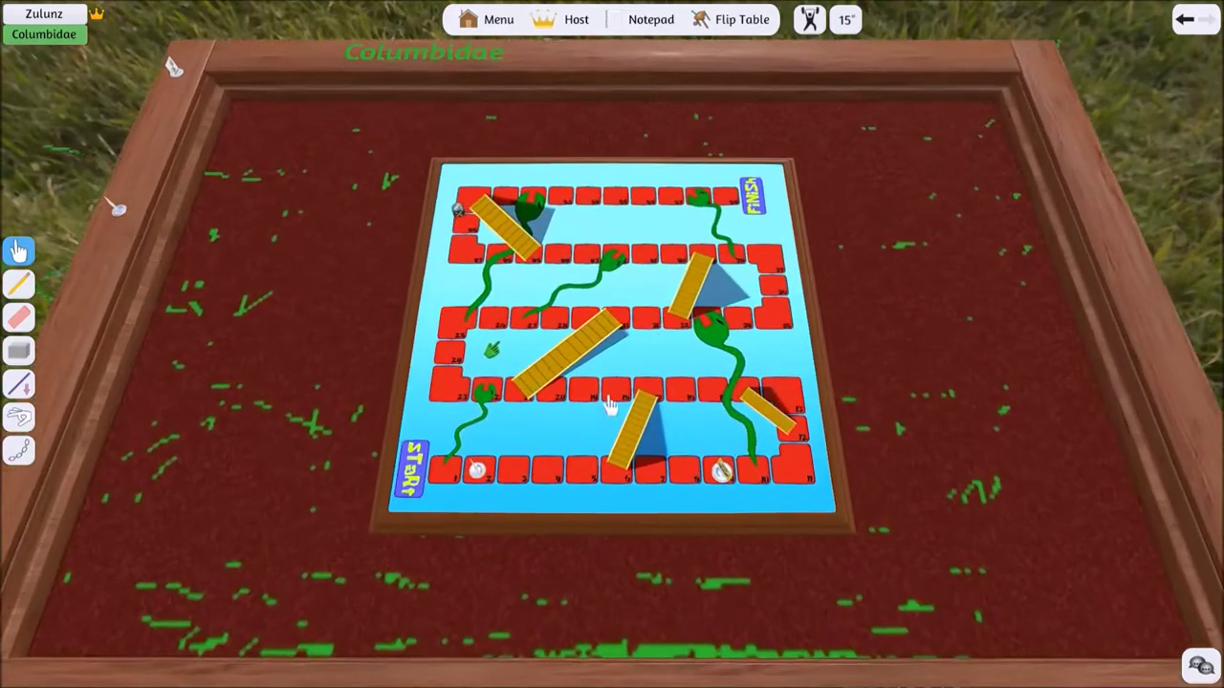
scroll(610, 406, "up", 3)
scroll(610, 409, "up", 2)
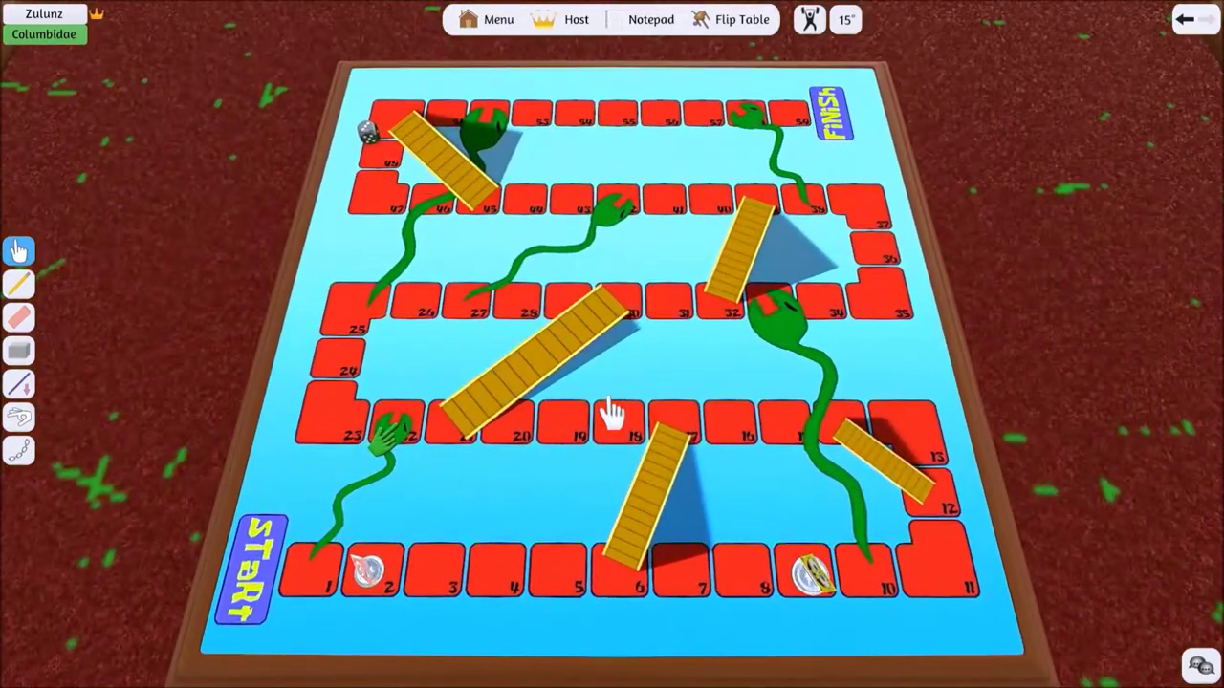
scroll(531, 540, "down", 2)
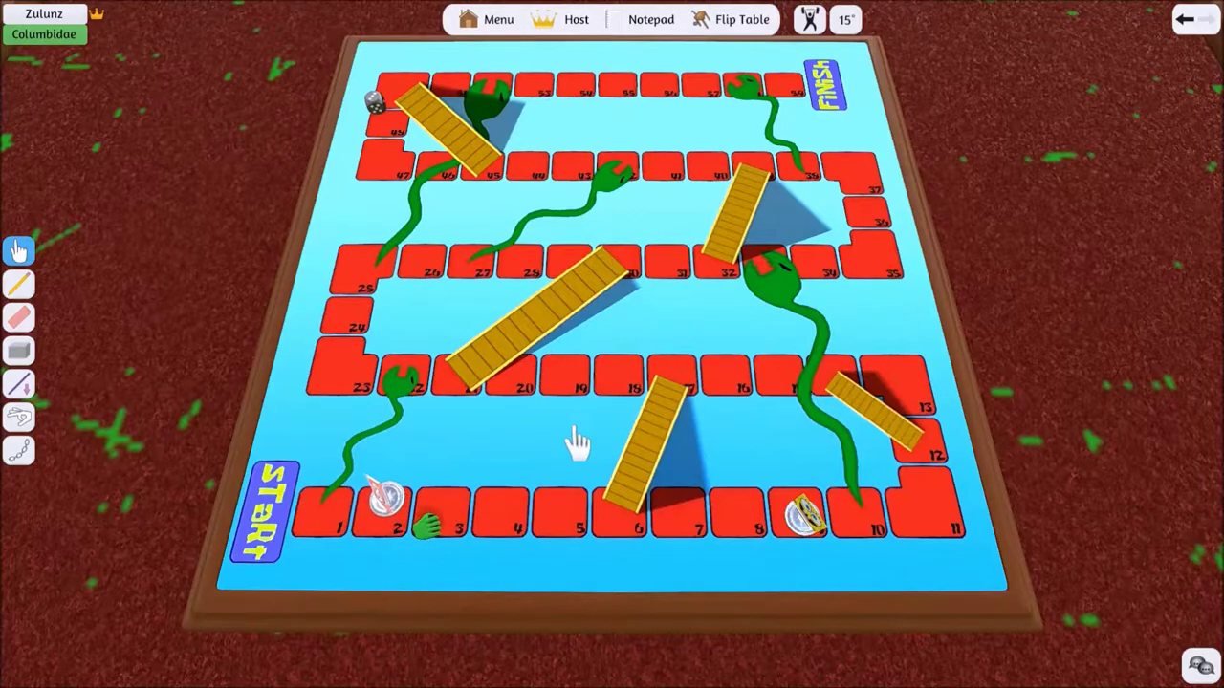
scroll(574, 421, "up", 2)
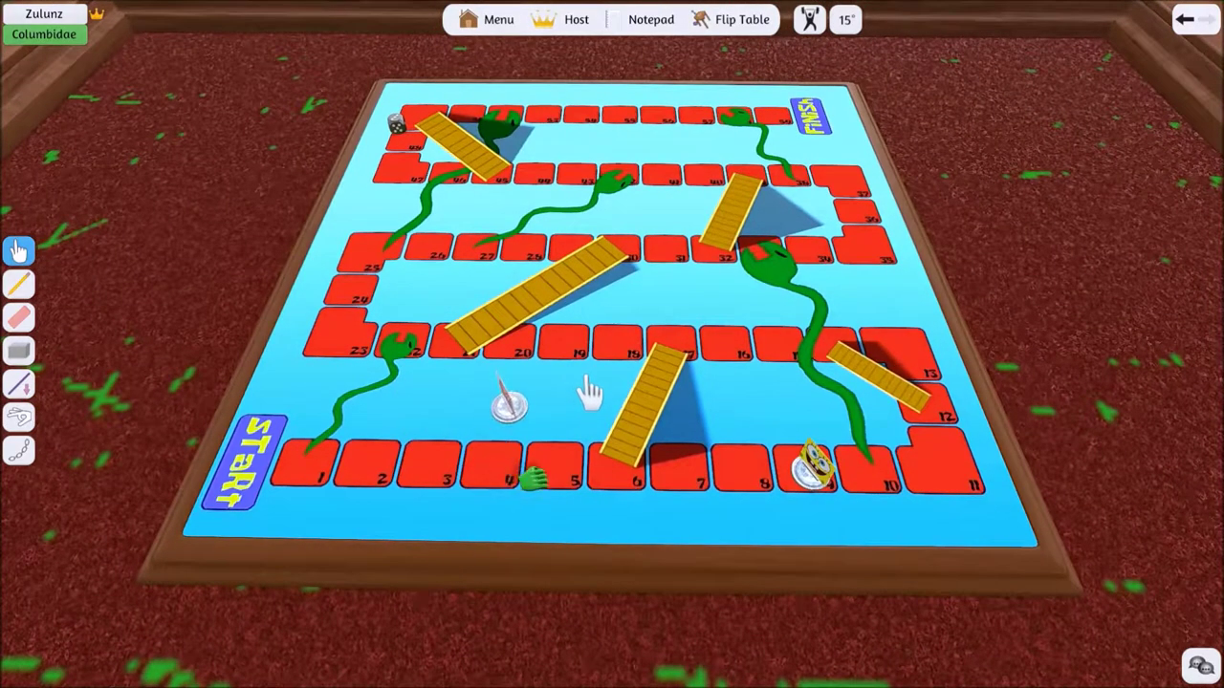
scroll(592, 392, "up", 2)
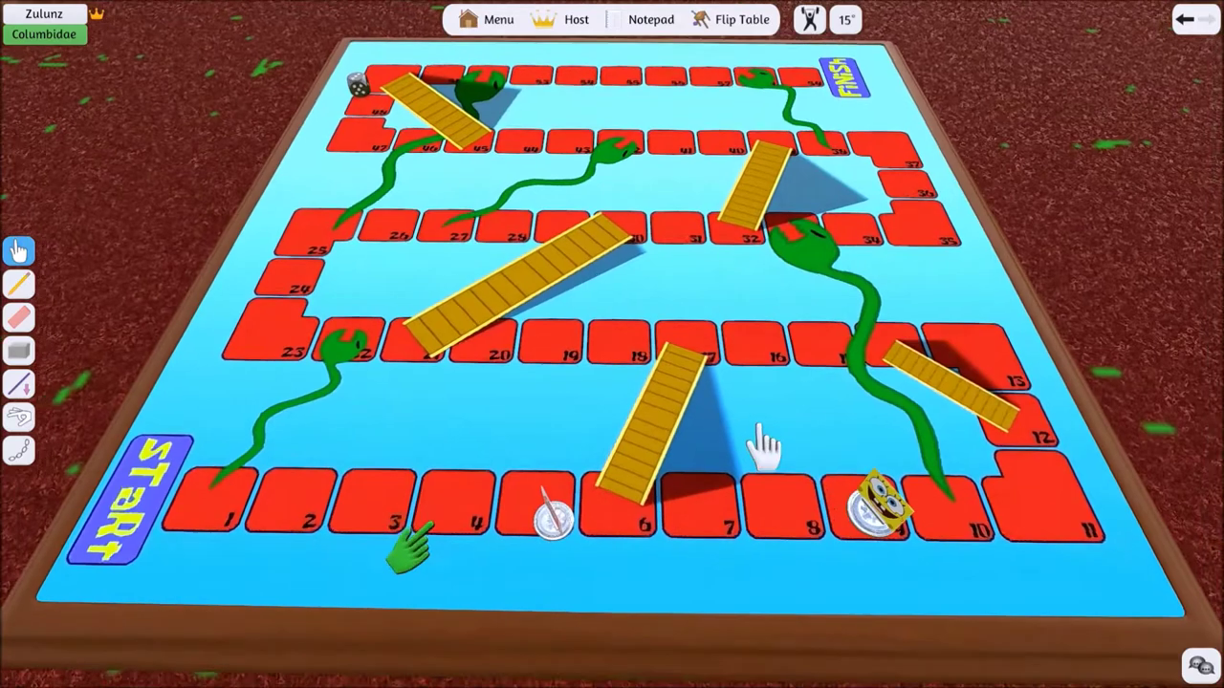
scroll(765, 445, "down", 1)
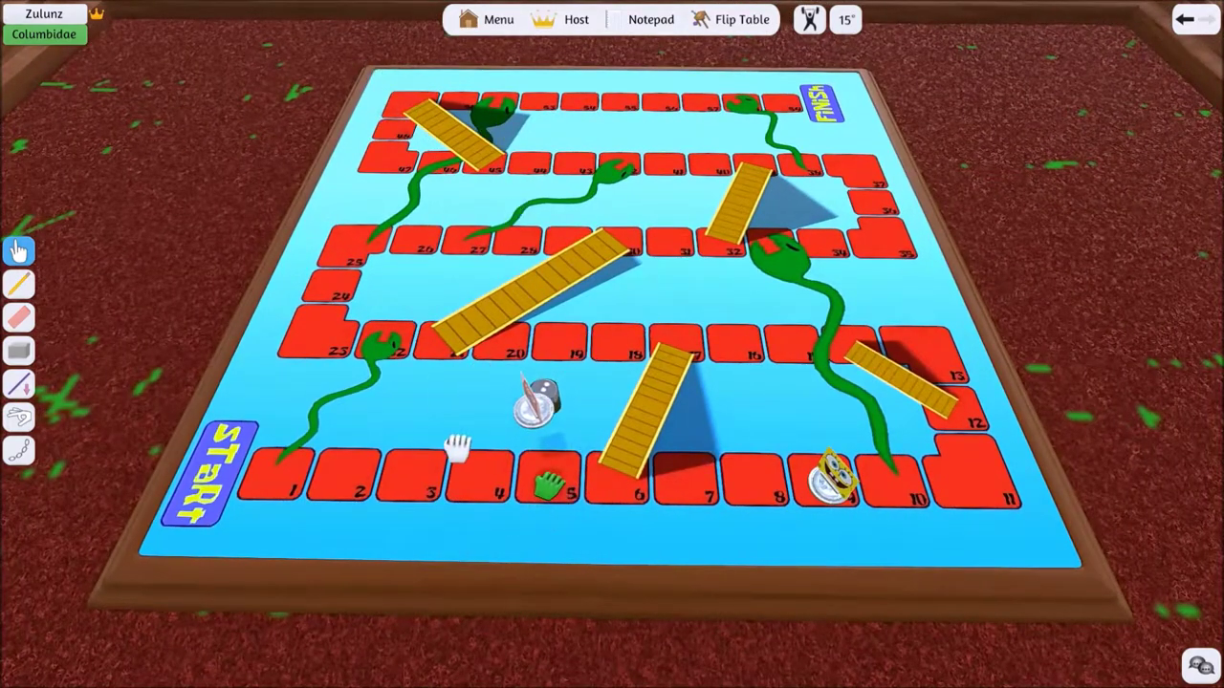
Roll the die twice and carry the SpongeBob pawn from square 9 to square 16.
left_click_drag(483, 394, 660, 359)
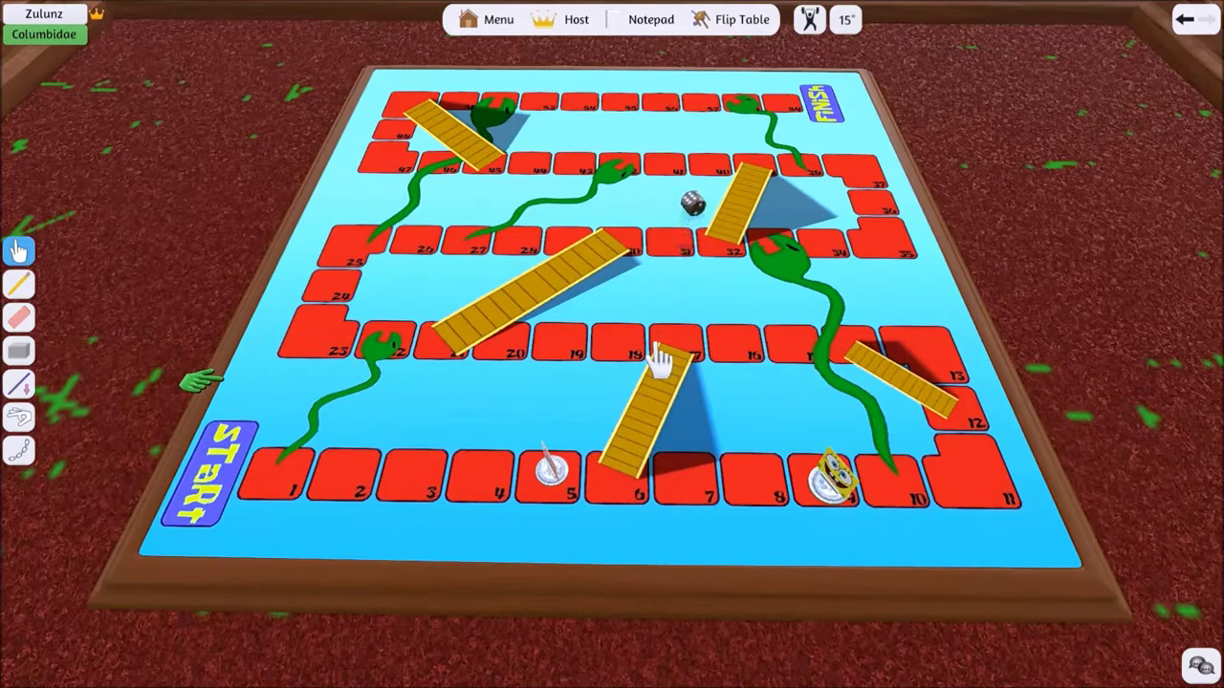
scroll(698, 402, "up", 2)
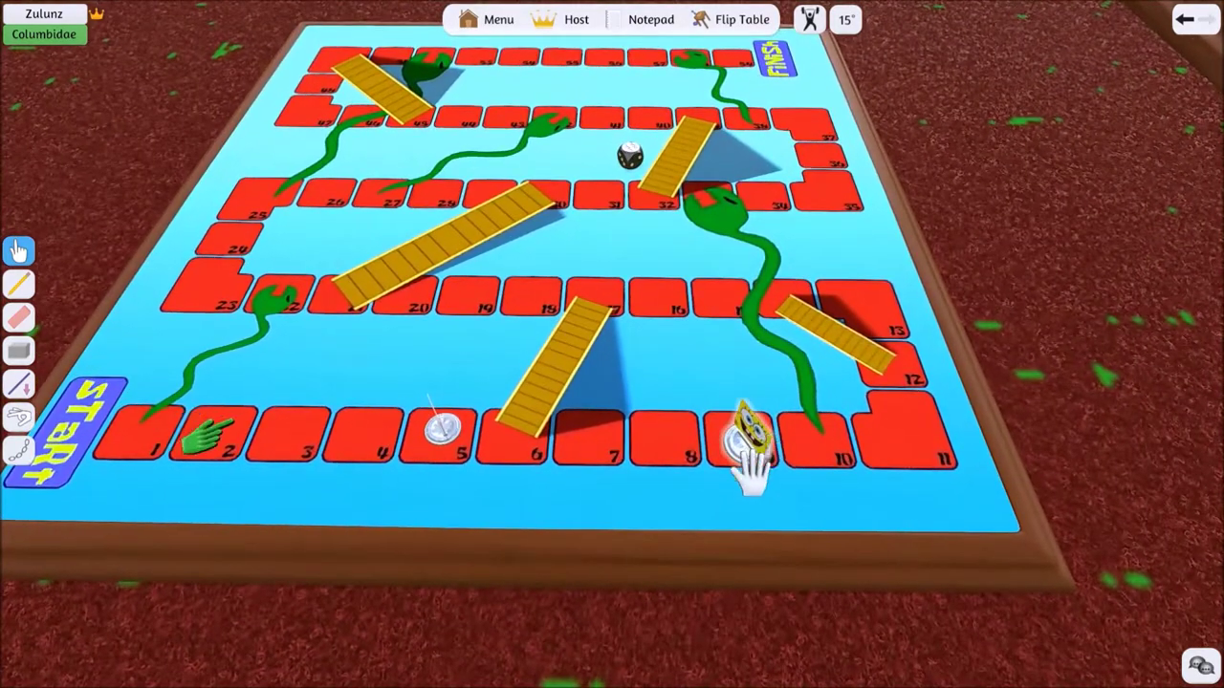
mouse_move(737, 516)
left_mouse_down()
mouse_move(755, 450)
mouse_move(721, 304)
left_mouse_up()
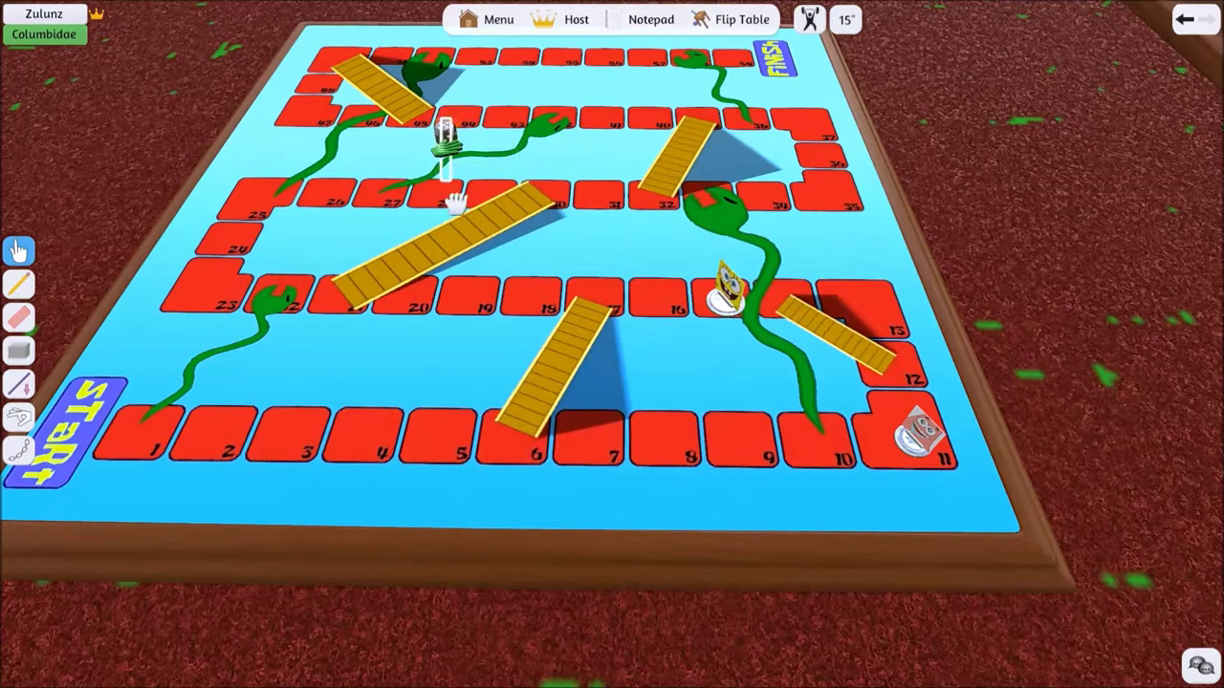
left_click_drag(447, 153, 390, 293)
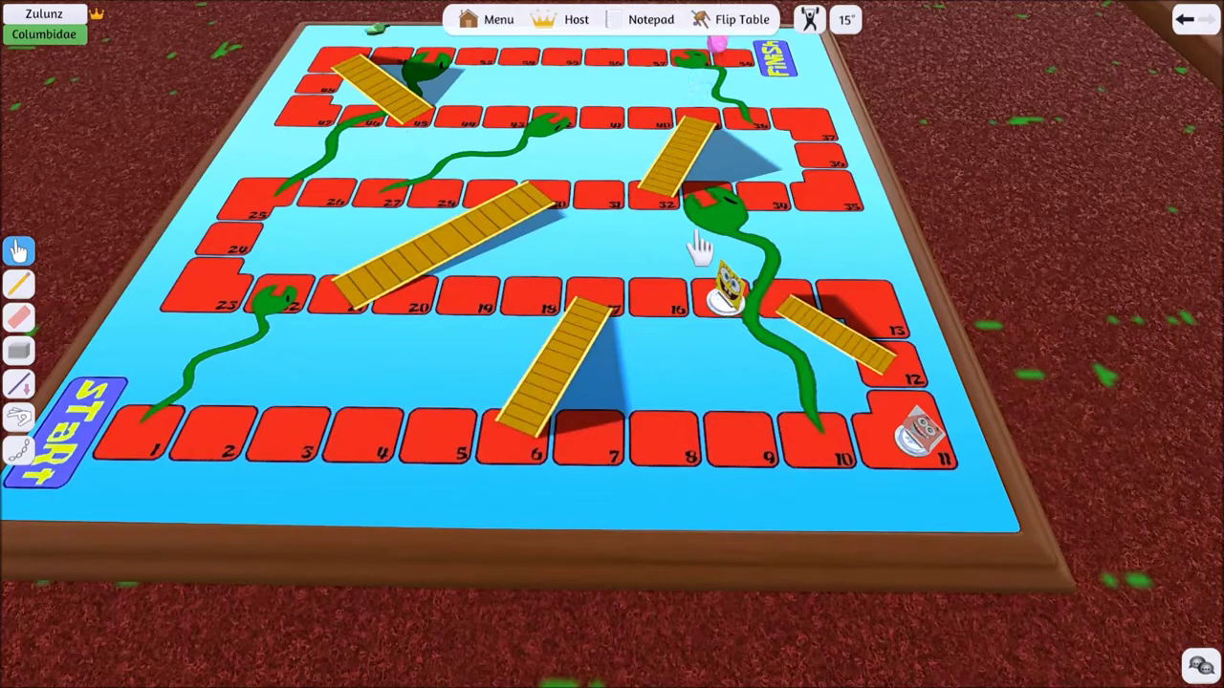
scroll(755, 148, "up", 2)
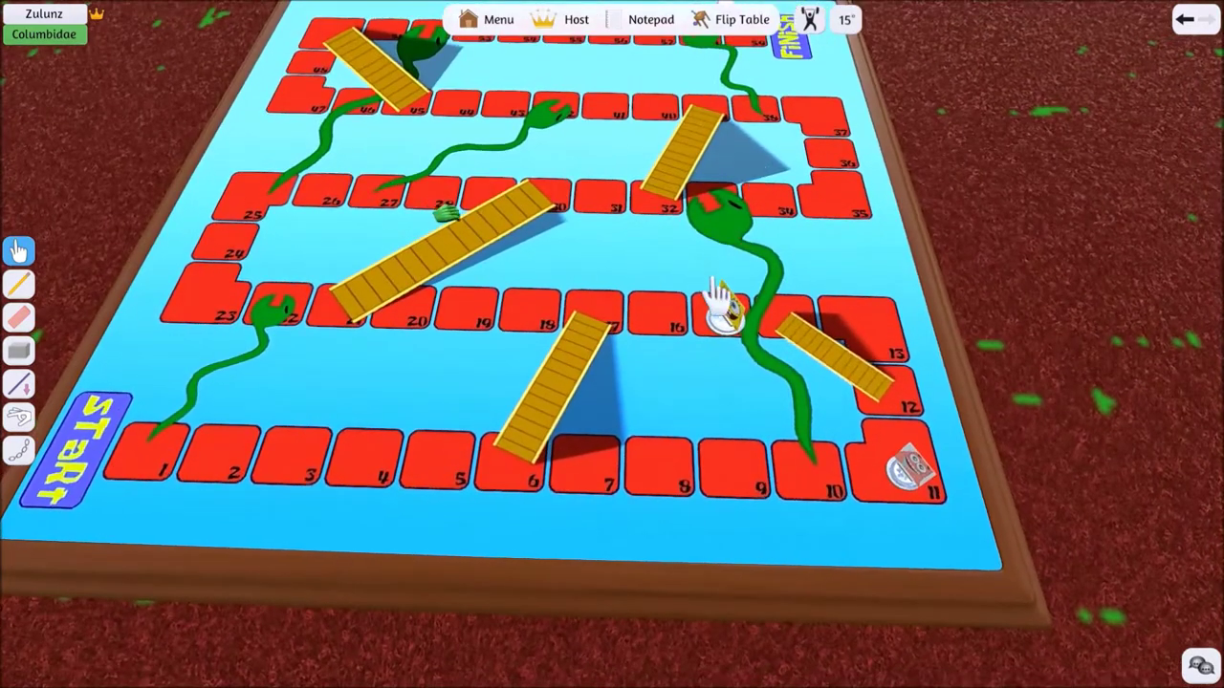
left_click_drag(724, 301, 658, 315)
scroll(659, 239, "down", 3)
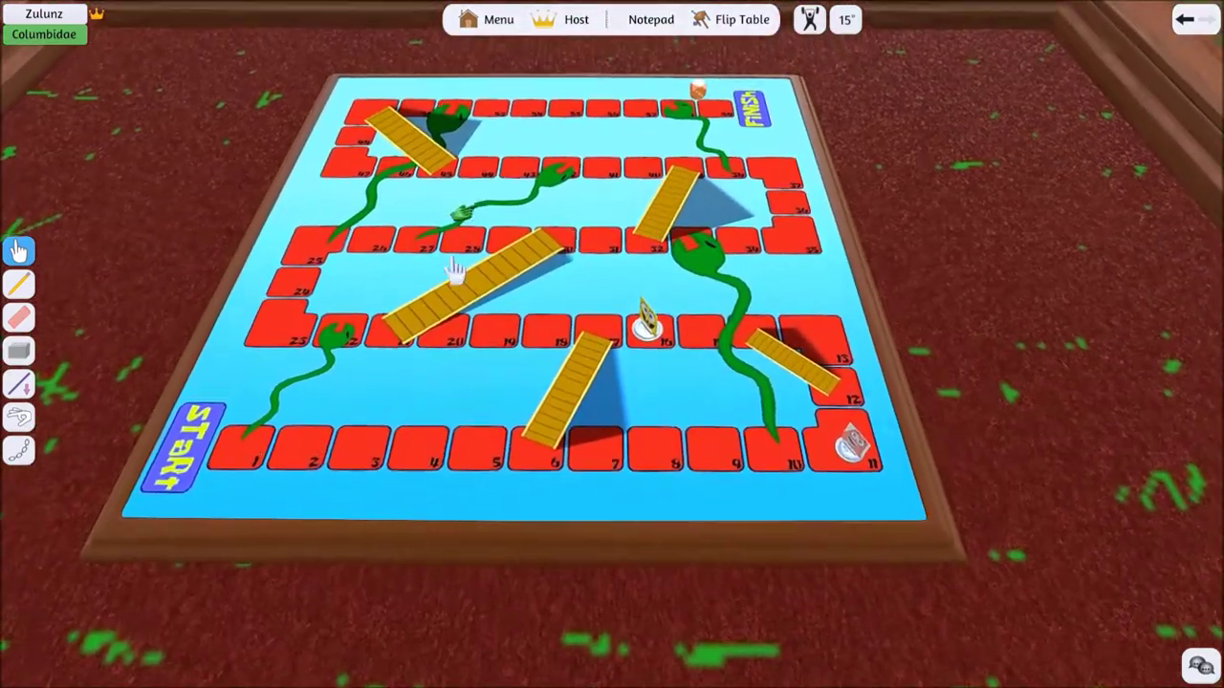
scroll(455, 270, "up", 3)
Box-select pieces near square 11 and on the board's right, then move a pawn forward.
left_click(18, 351)
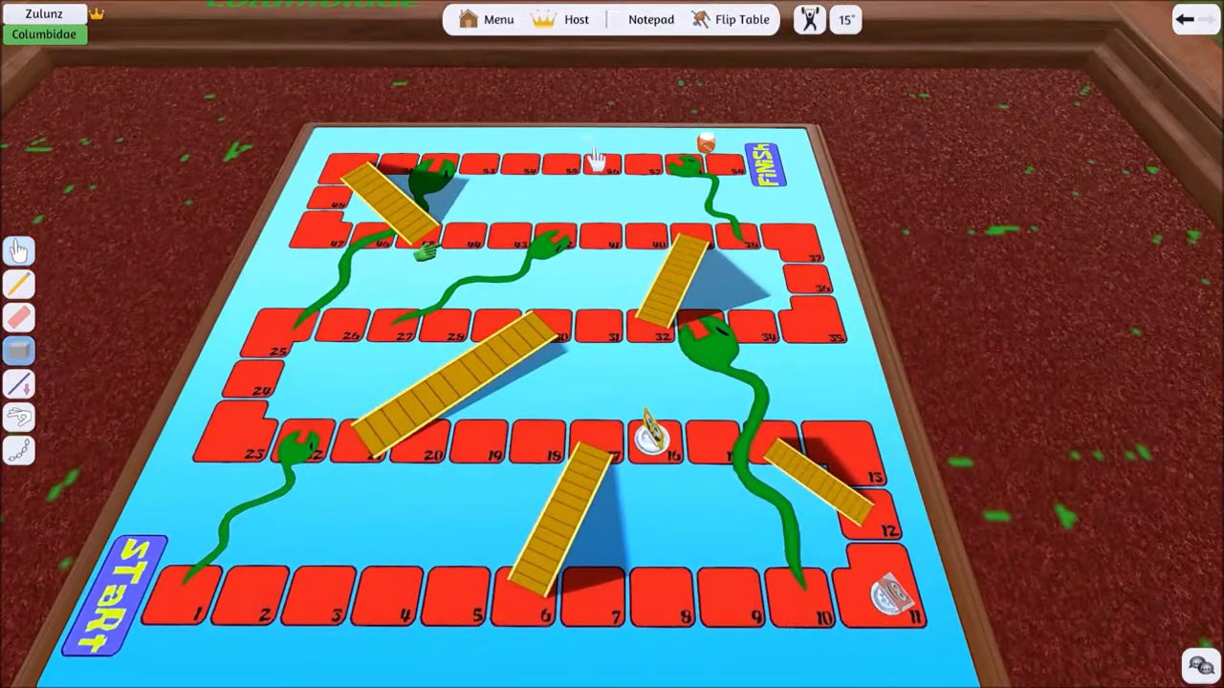
scroll(380, 337, "up", 3)
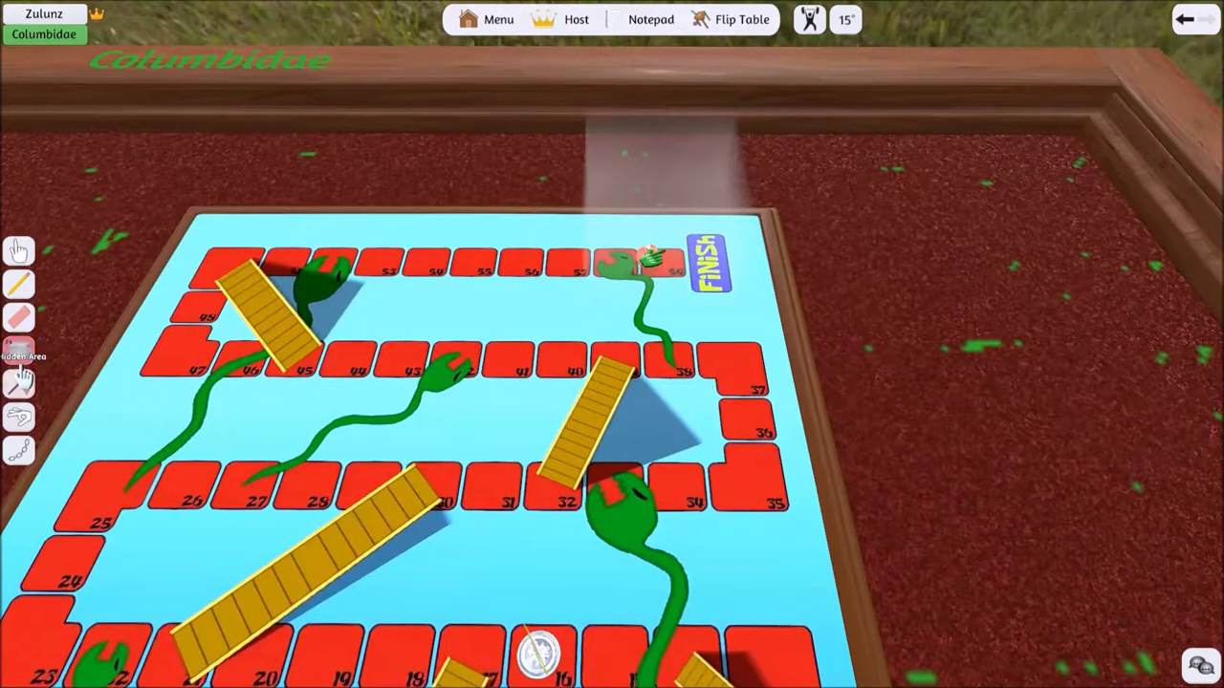
scroll(675, 185, "down", 5)
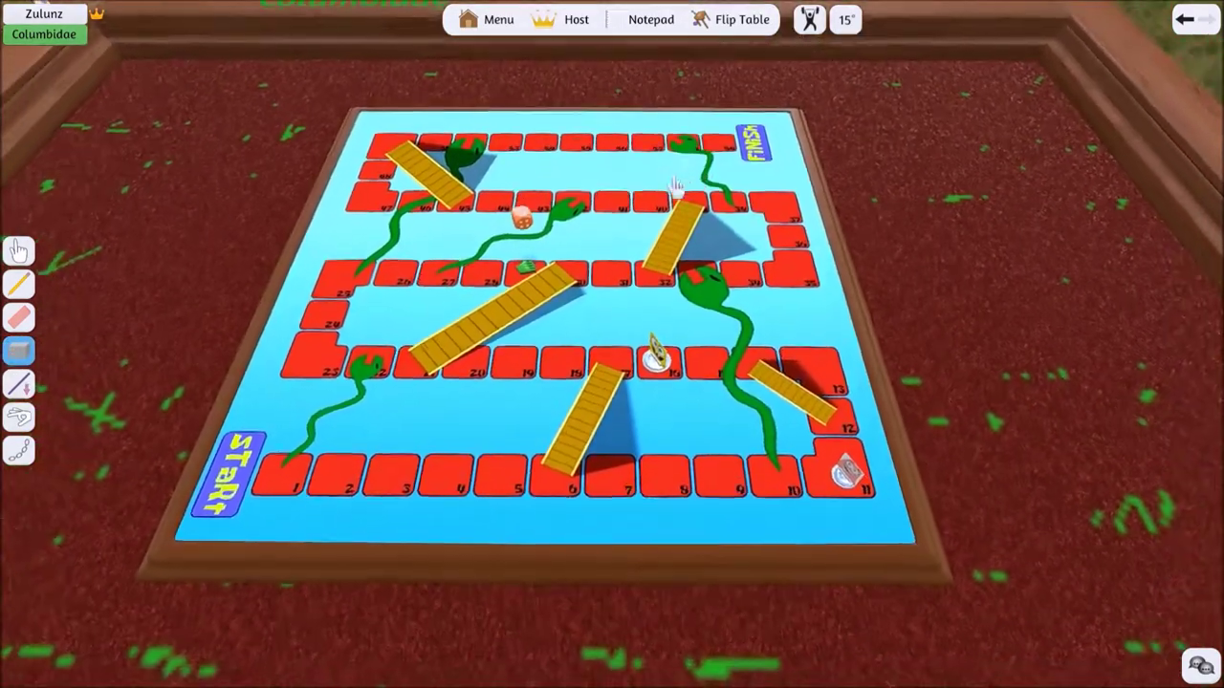
scroll(675, 185, "down", 2)
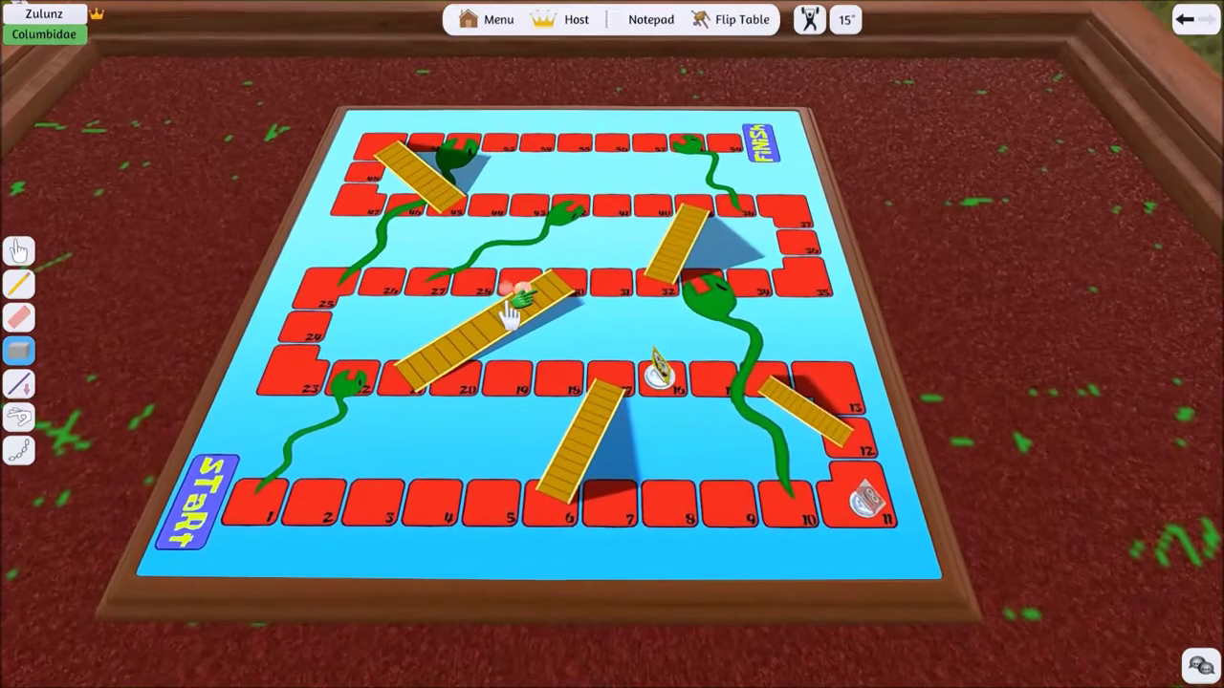
scroll(888, 532, "up", 3)
left_click_drag(836, 420, 923, 565)
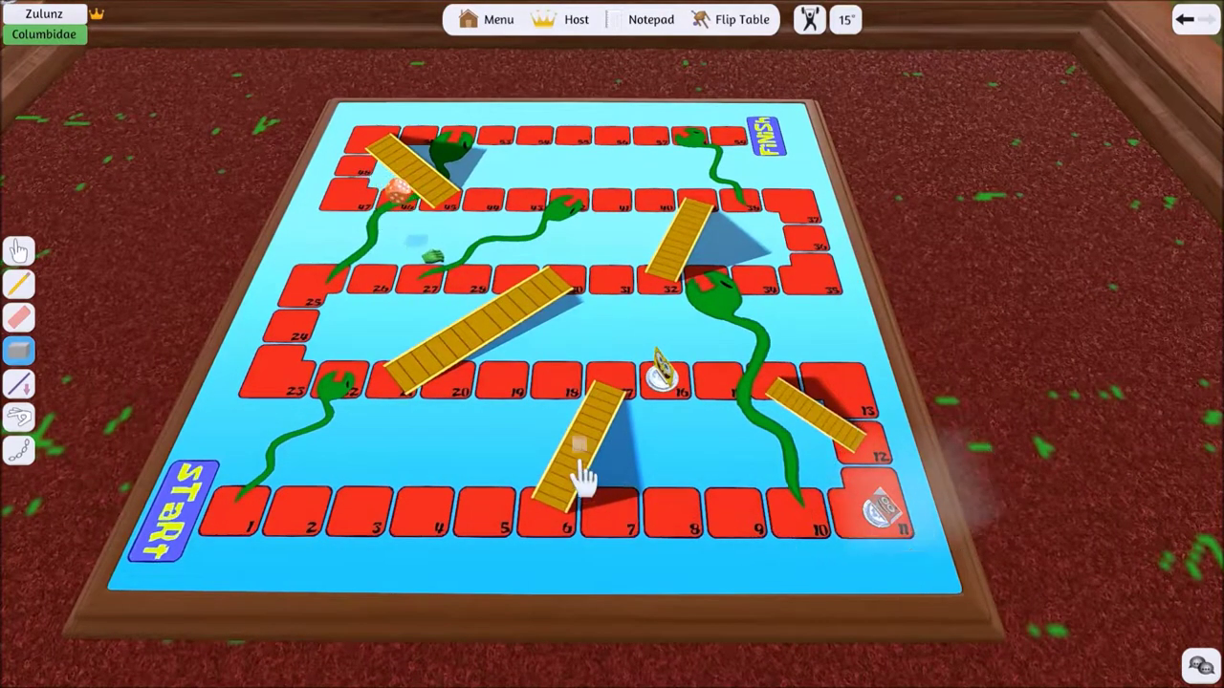
scroll(583, 478, "up", 1)
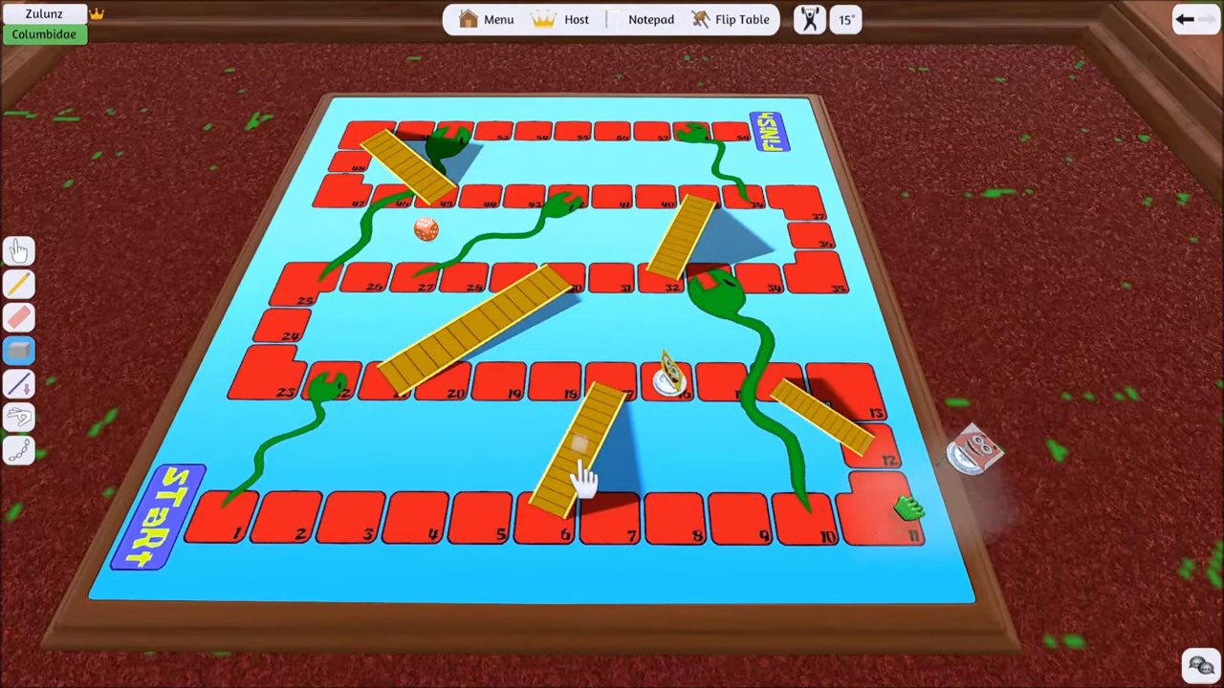
left_click_drag(1028, 426, 915, 566)
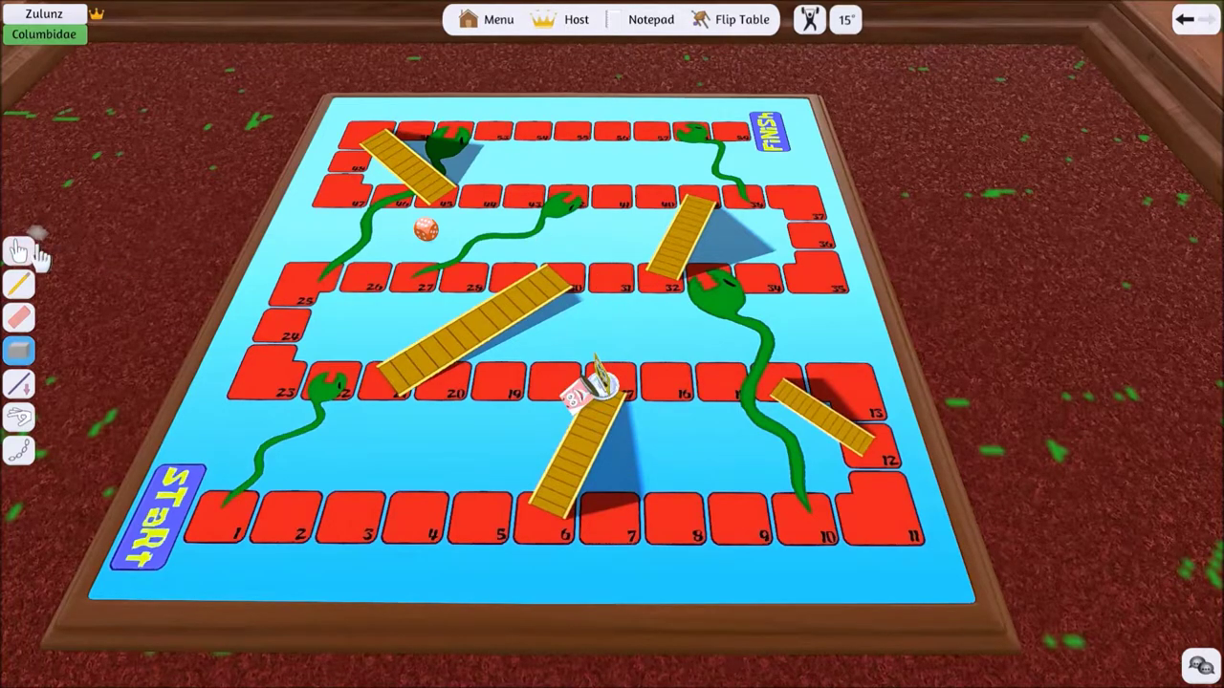
left_click_drag(607, 392, 620, 320)
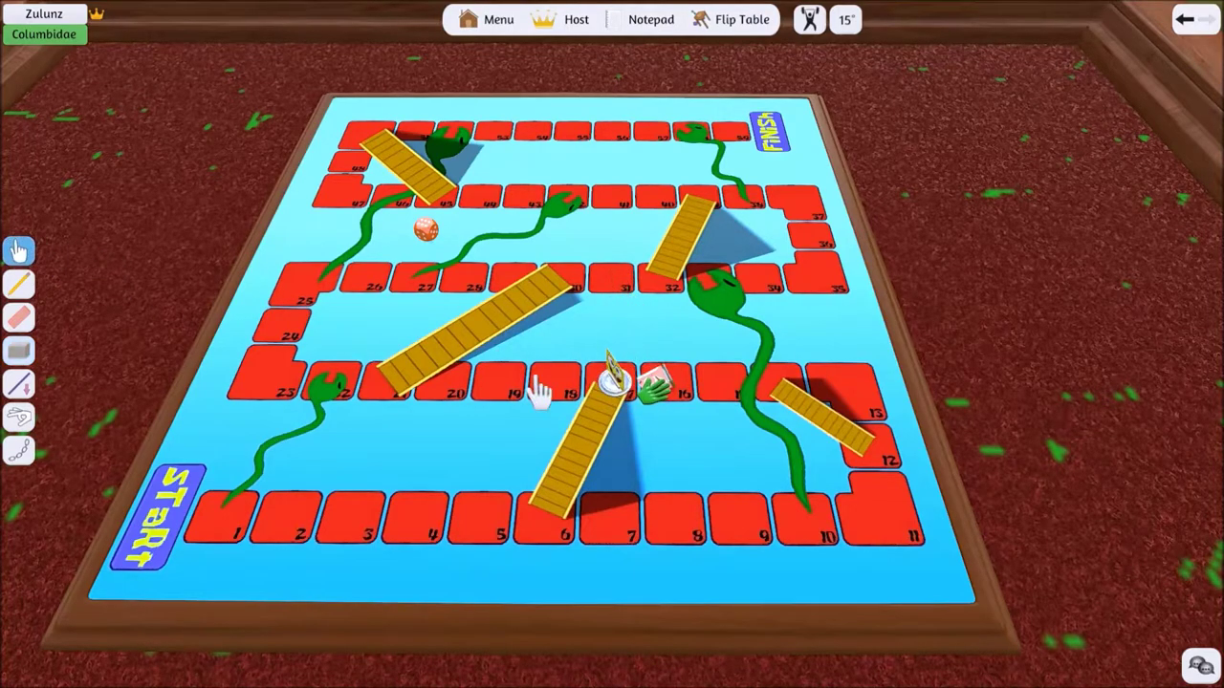
Climb a pawn up the ladder to square 30, reposition the yellow token, and roll the die.
left_click(19, 417)
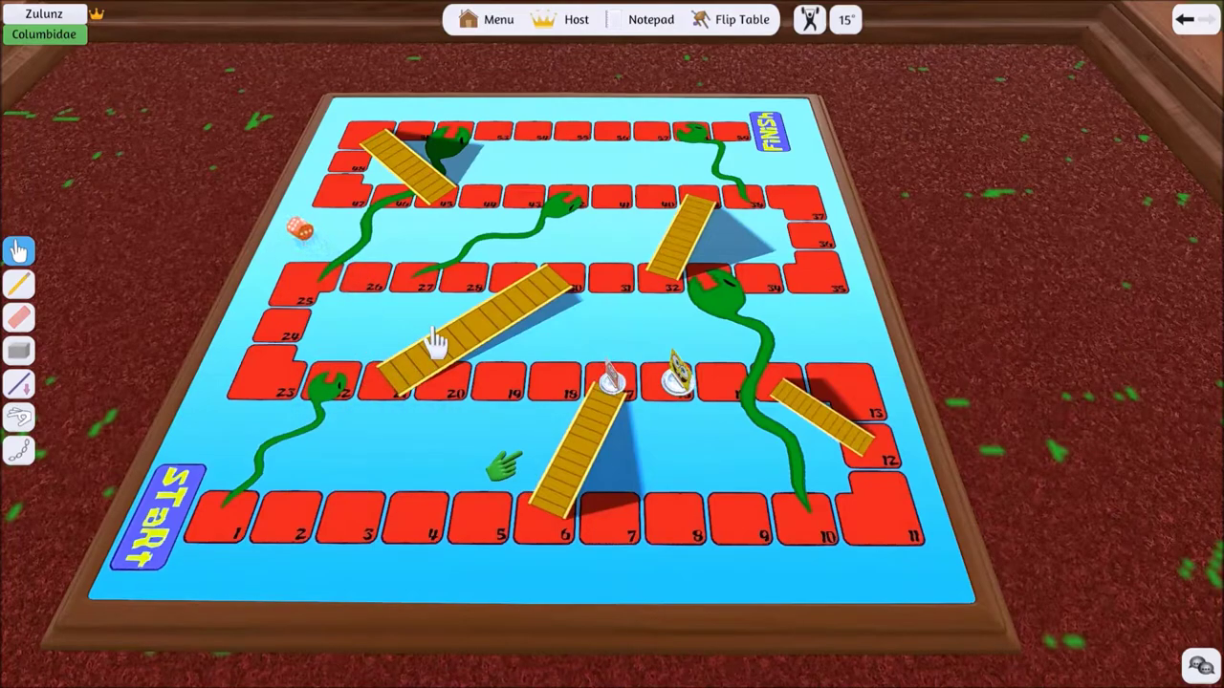
left_click_drag(676, 411, 328, 396)
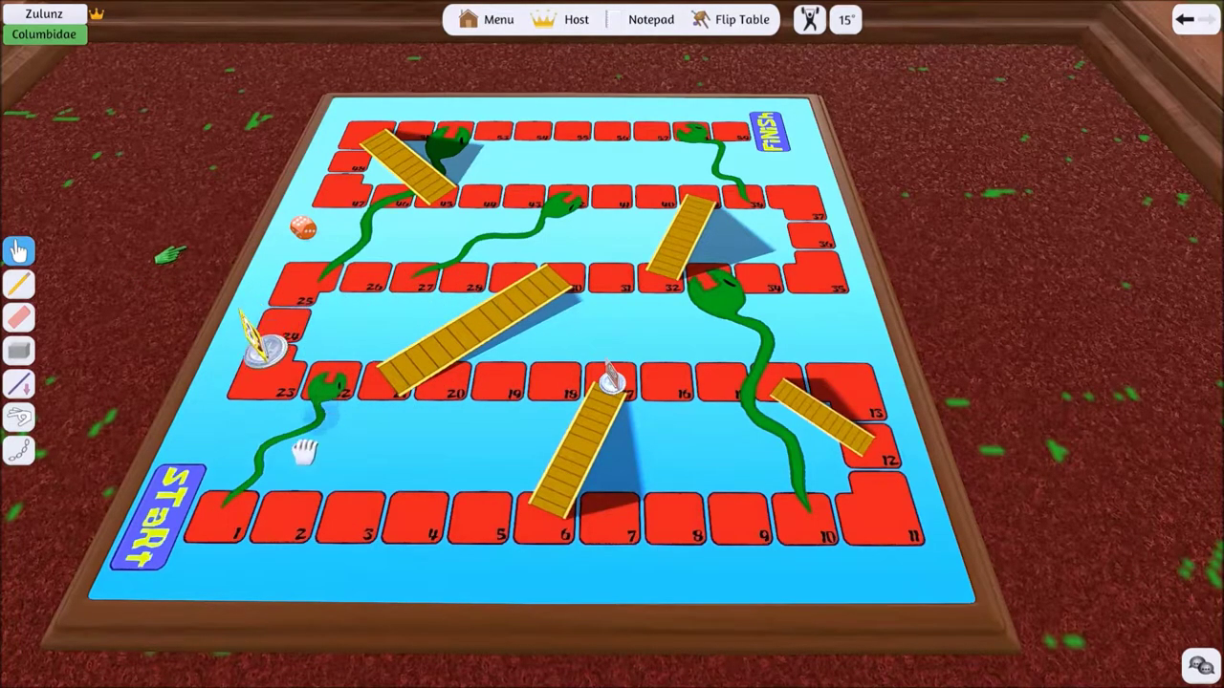
left_click_drag(234, 512, 219, 505)
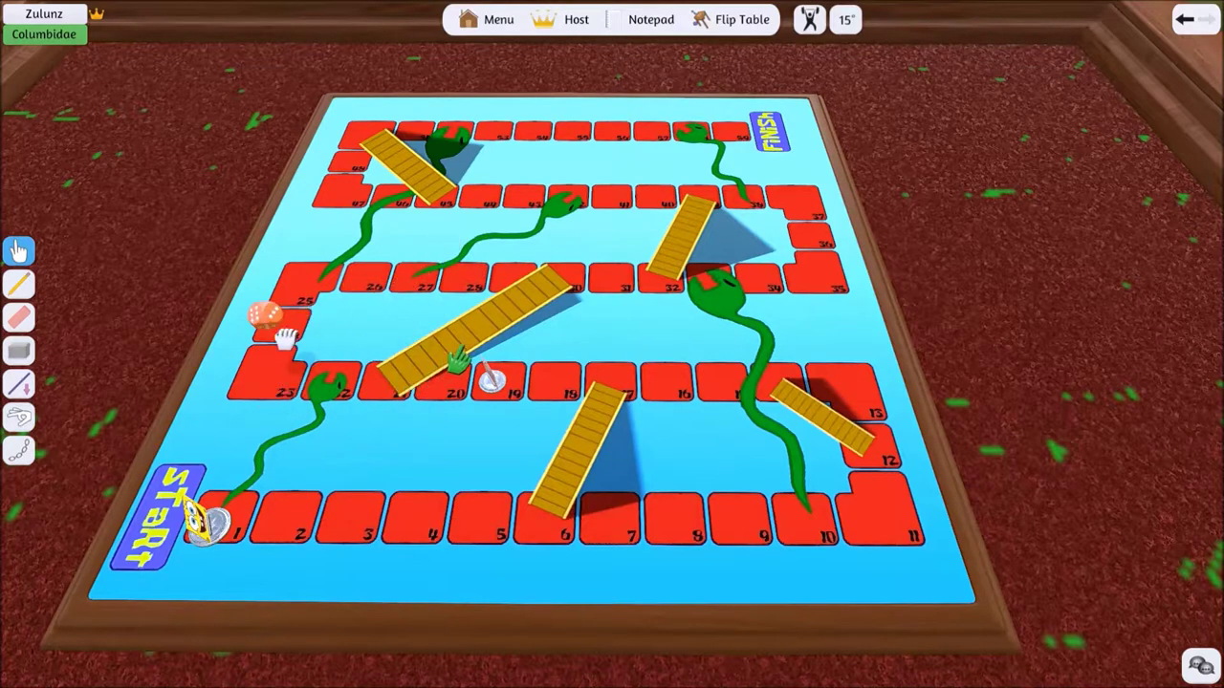
left_click_drag(465, 291, 191, 325)
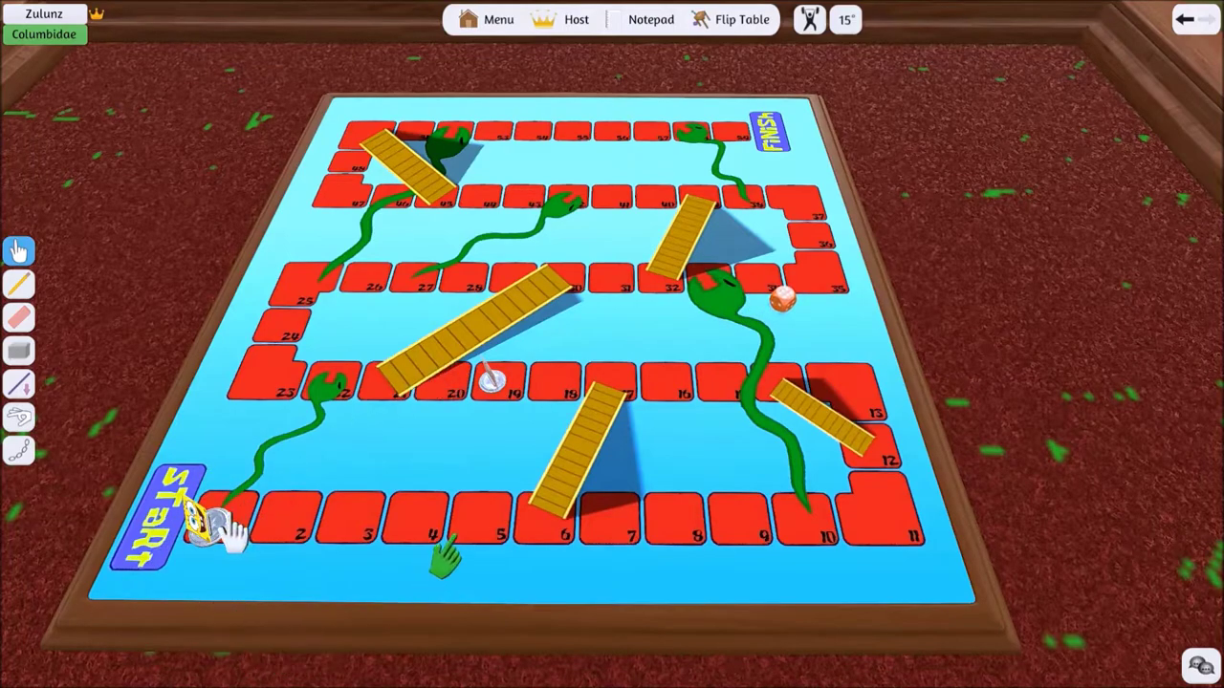
mouse_move(219, 528)
left_mouse_down()
mouse_move(355, 532)
mouse_move(612, 390)
left_mouse_up()
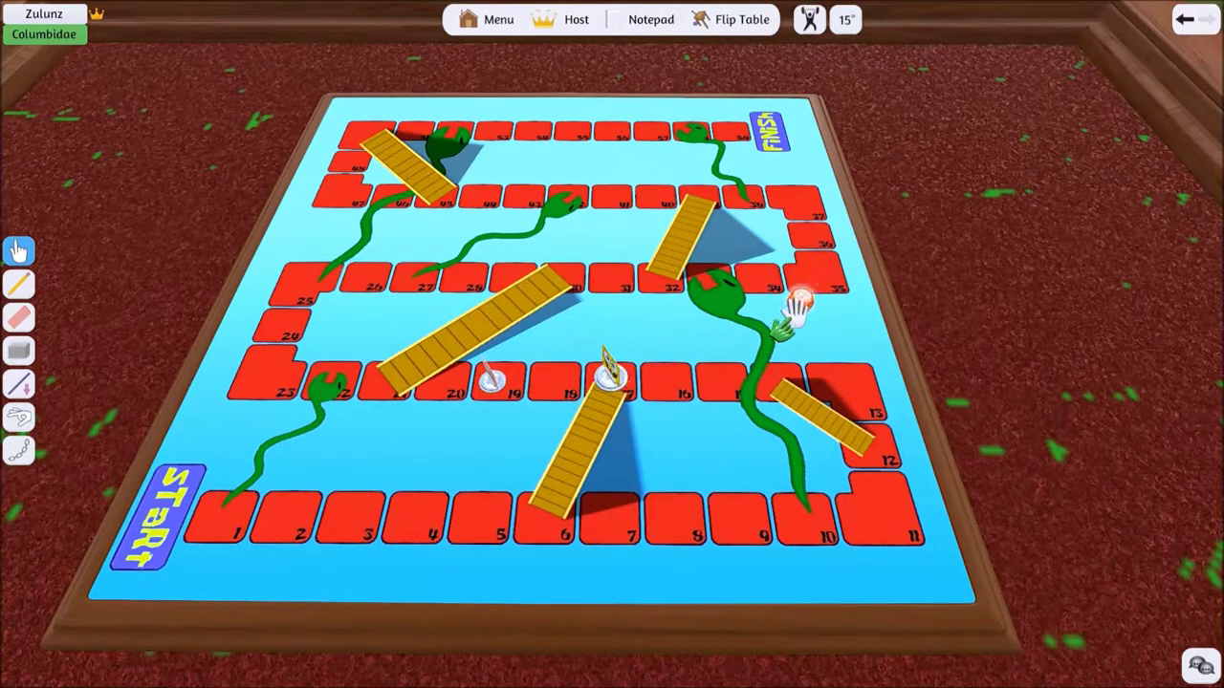
left_click_drag(793, 308, 731, 249)
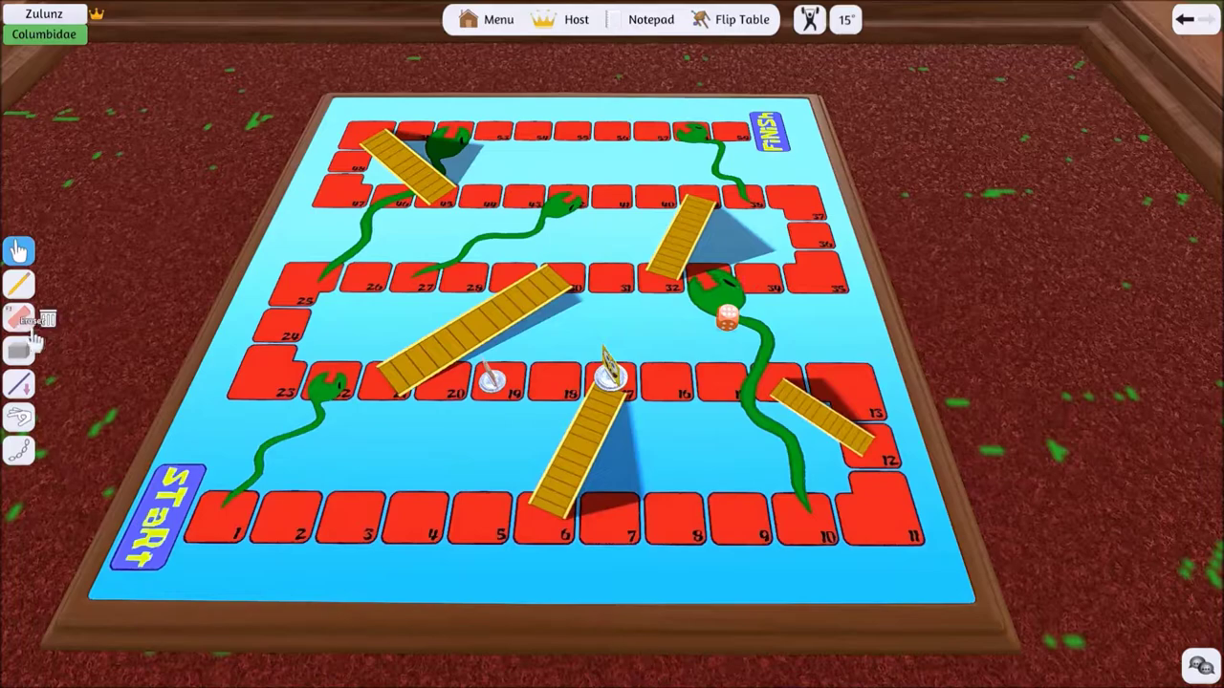
Mark a hidden area over squares 19–21, then move the white pawn from 18 to 19.
left_click(19, 447)
left_click(21, 355)
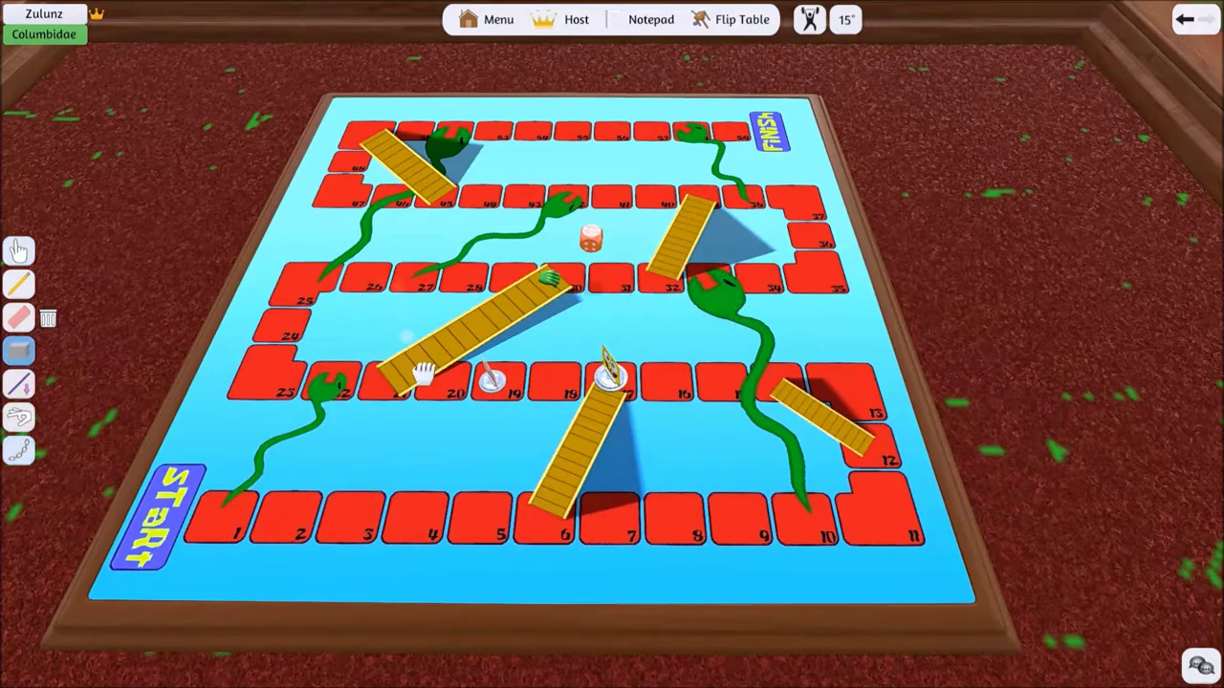
left_click_drag(402, 296, 540, 458)
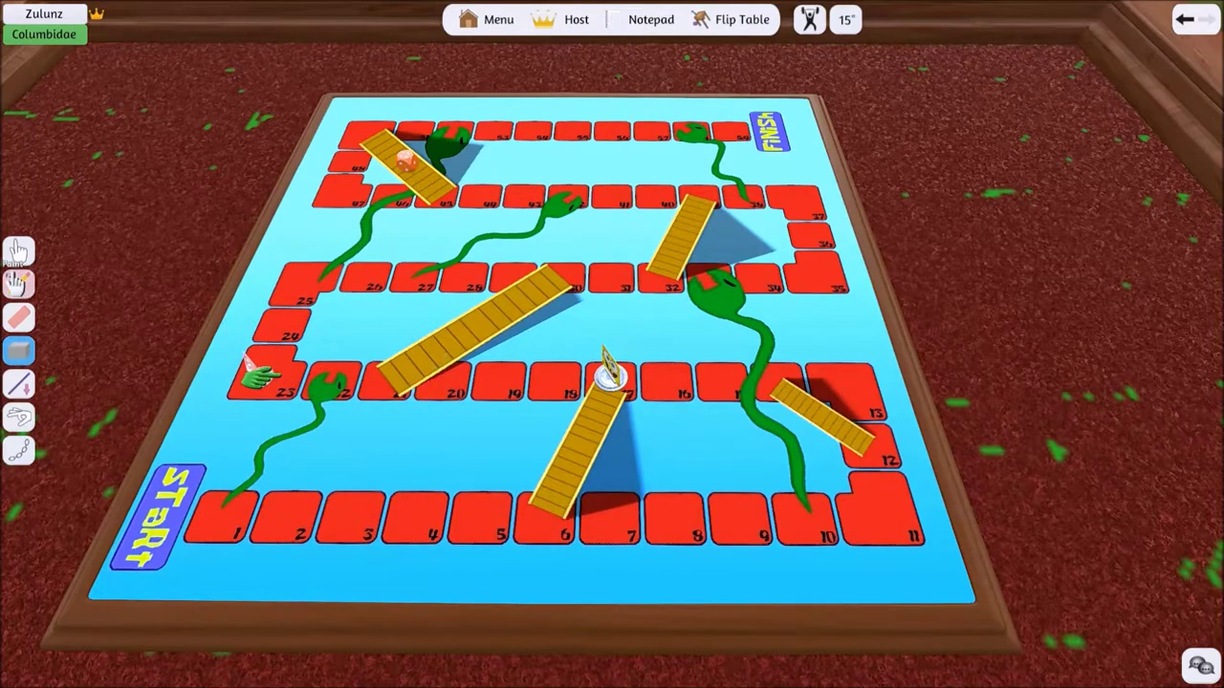
left_click(18, 250)
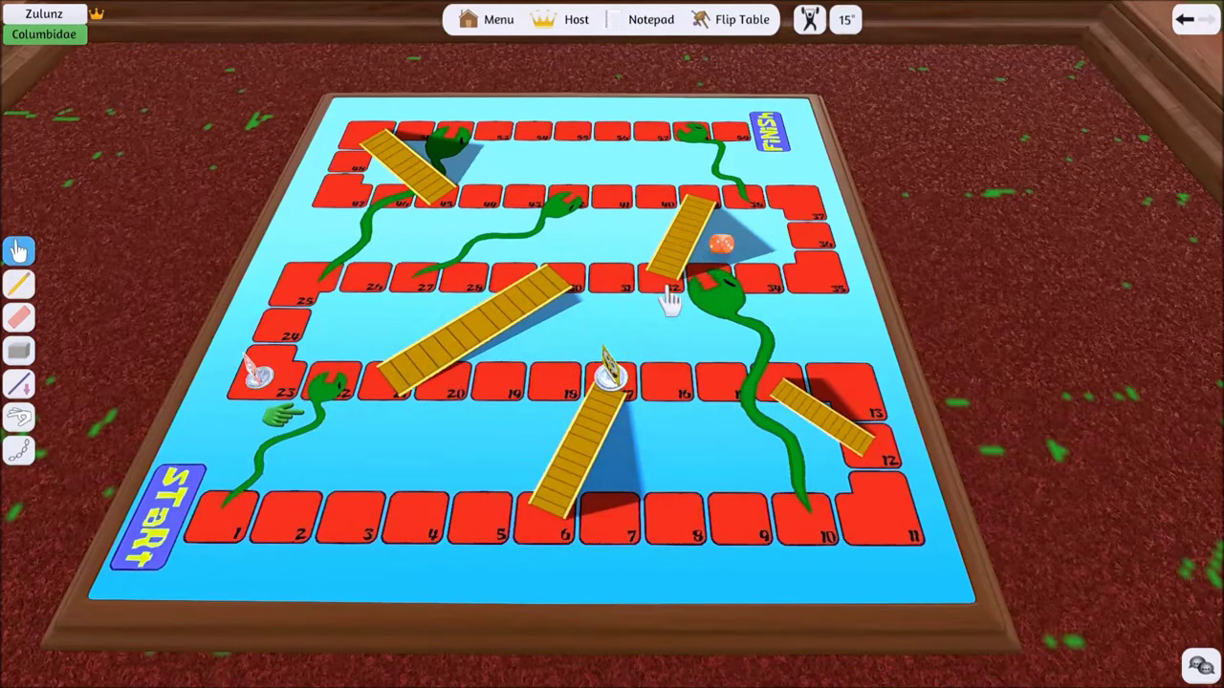
left_click_drag(585, 402, 559, 390)
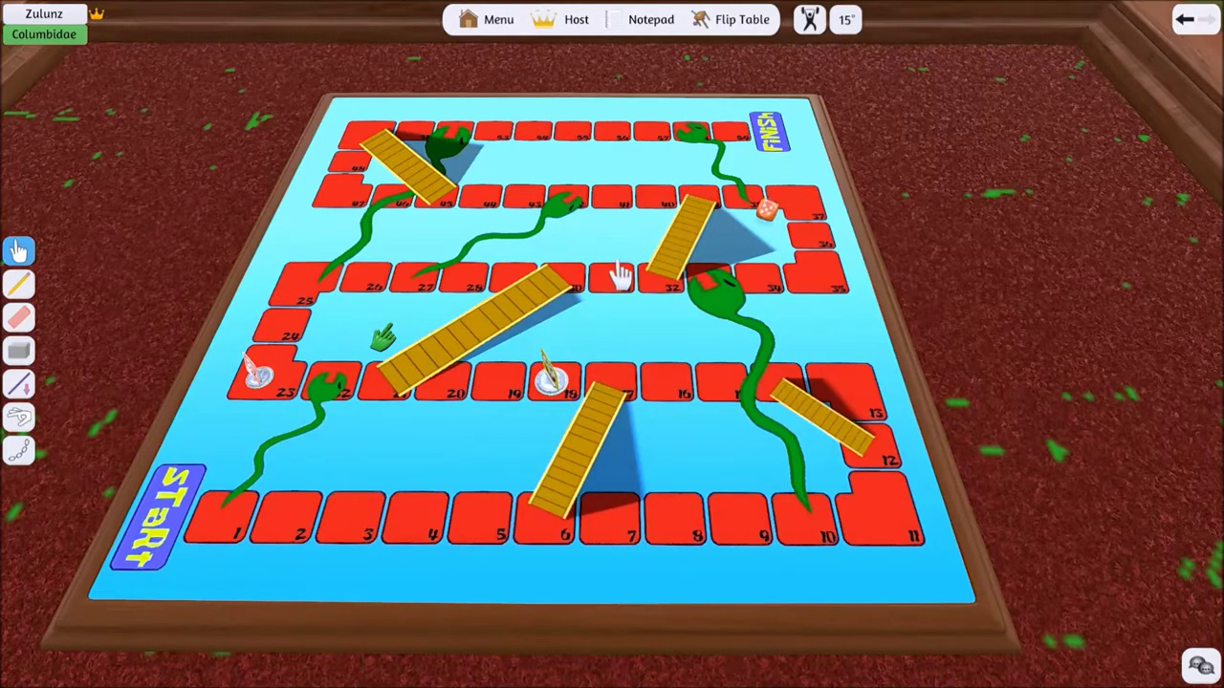
Draw a hidden zone on the table, then delete it.
left_click(17, 351)
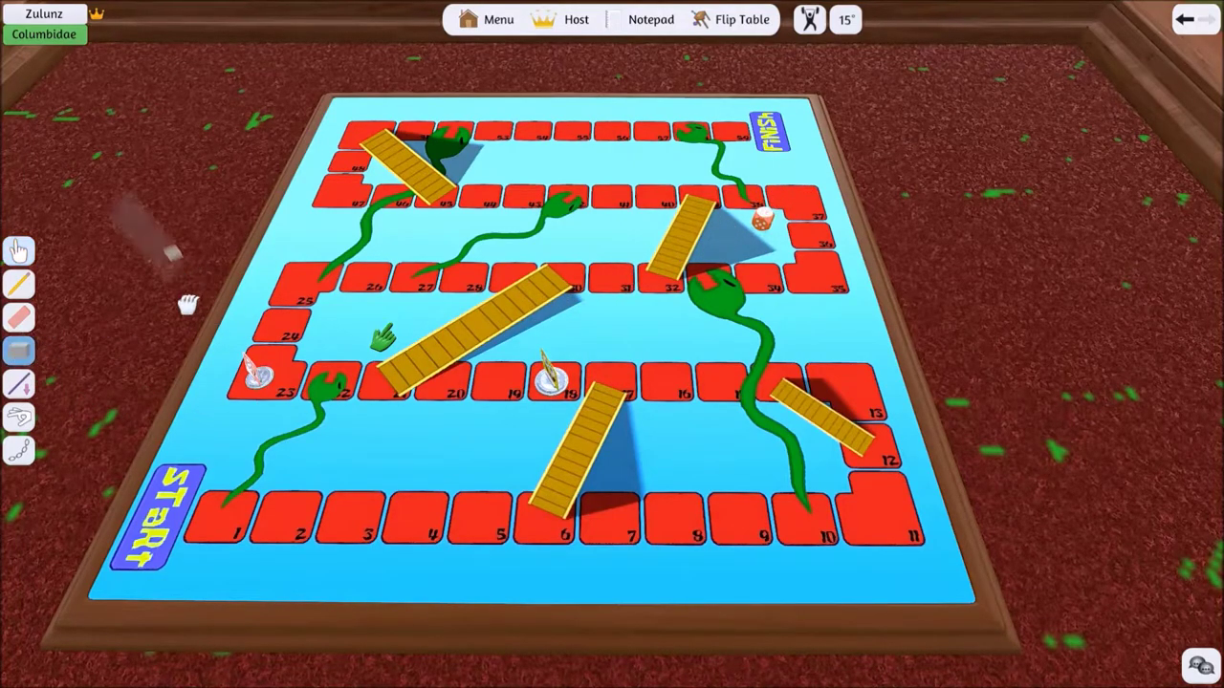
left_click_drag(110, 210, 306, 457)
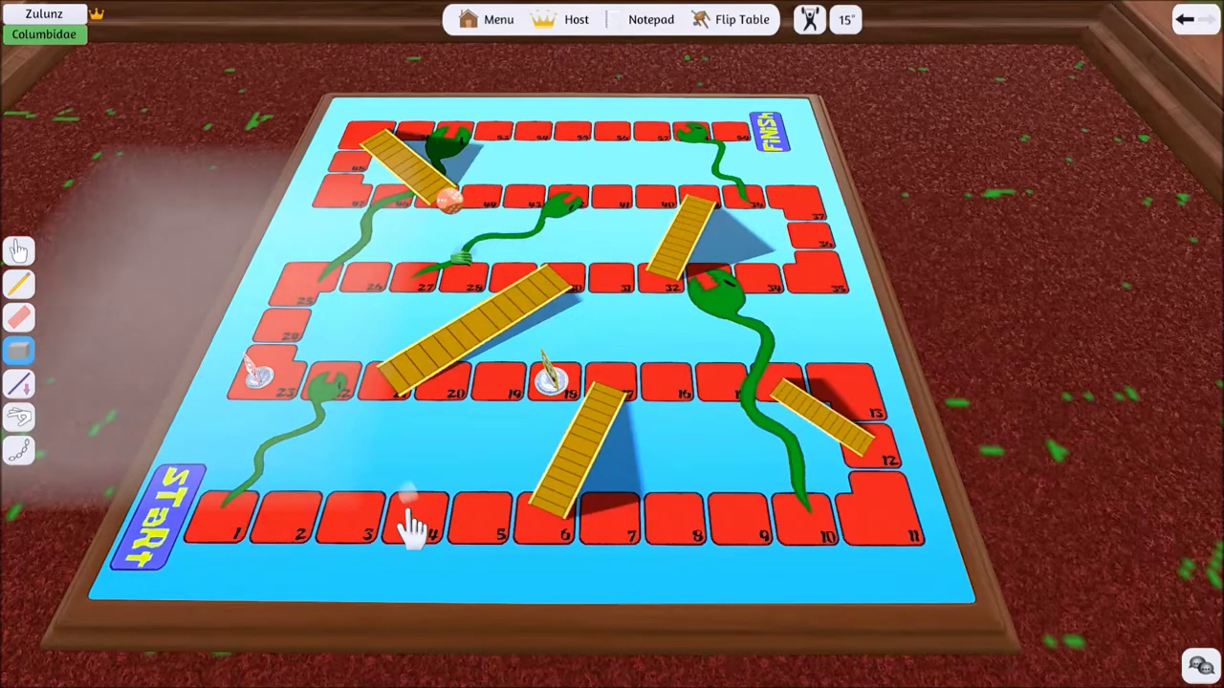
key("Delete")
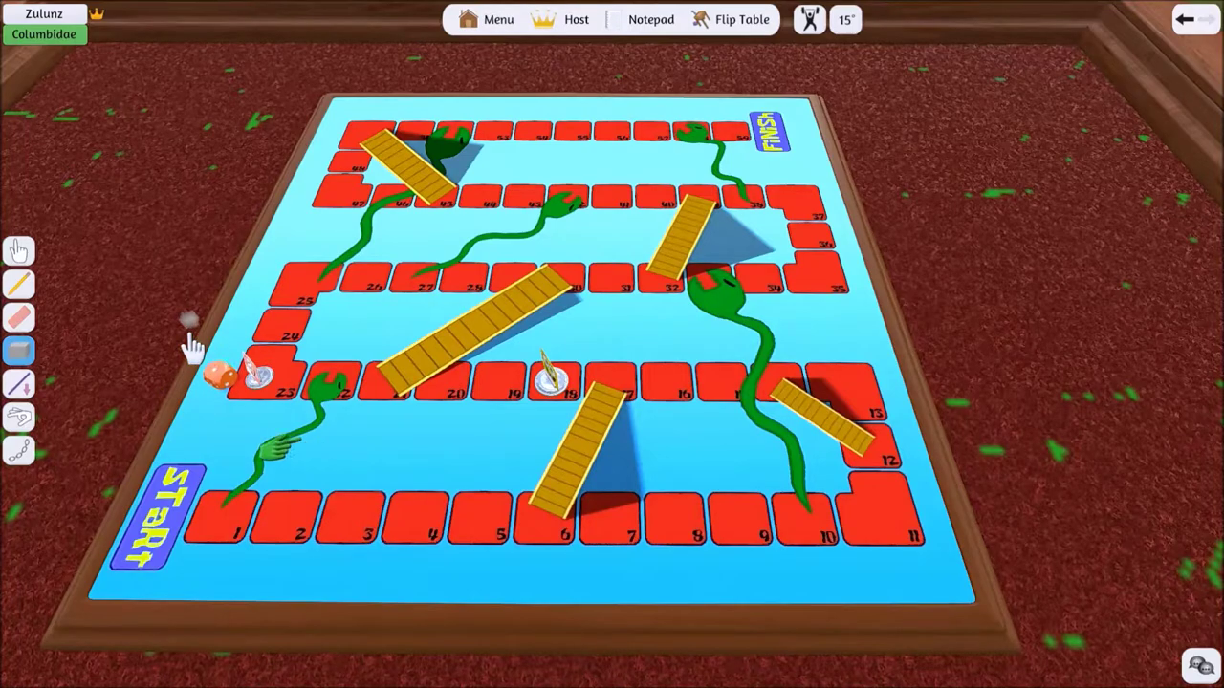
Set the white pawn near square 19 and toss the die up toward square 42.
left_click(19, 251)
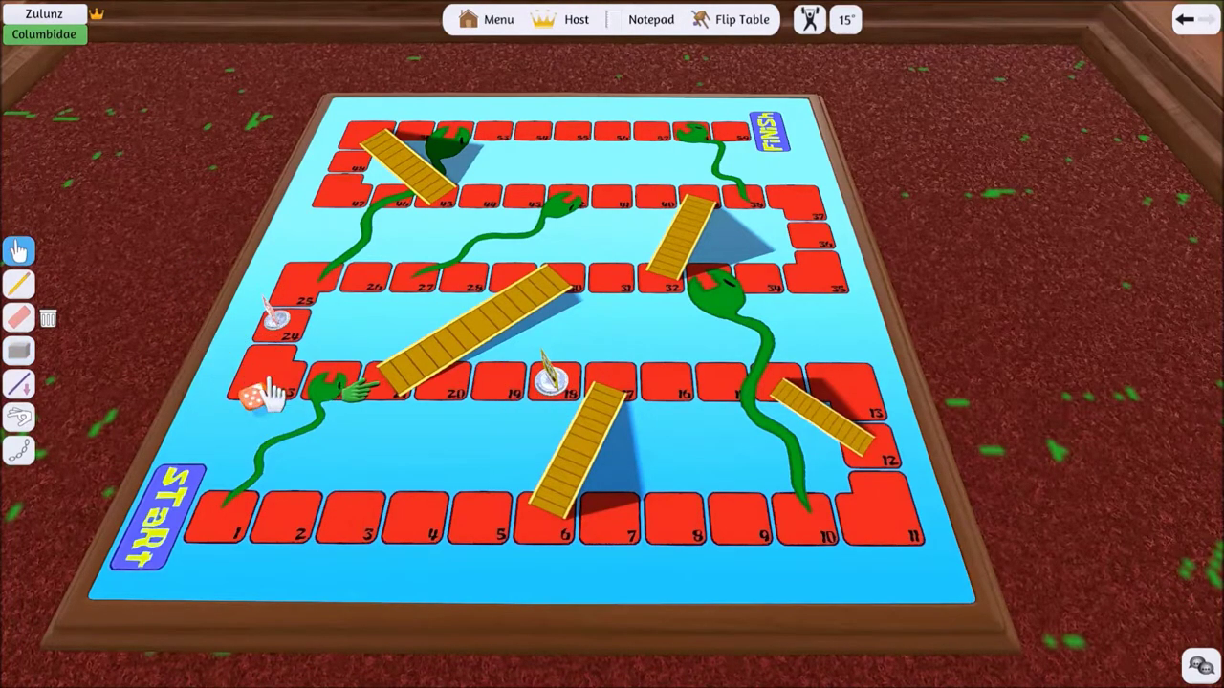
left_click_drag(273, 392, 336, 335)
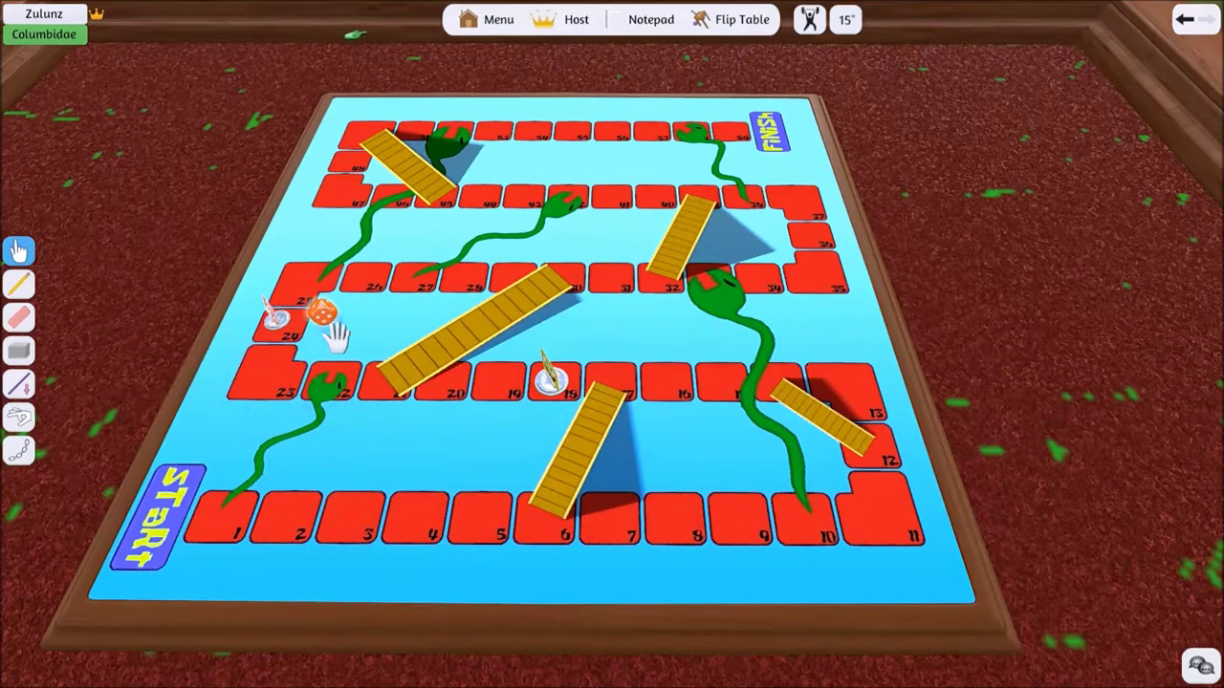
left_click_drag(546, 383, 502, 387)
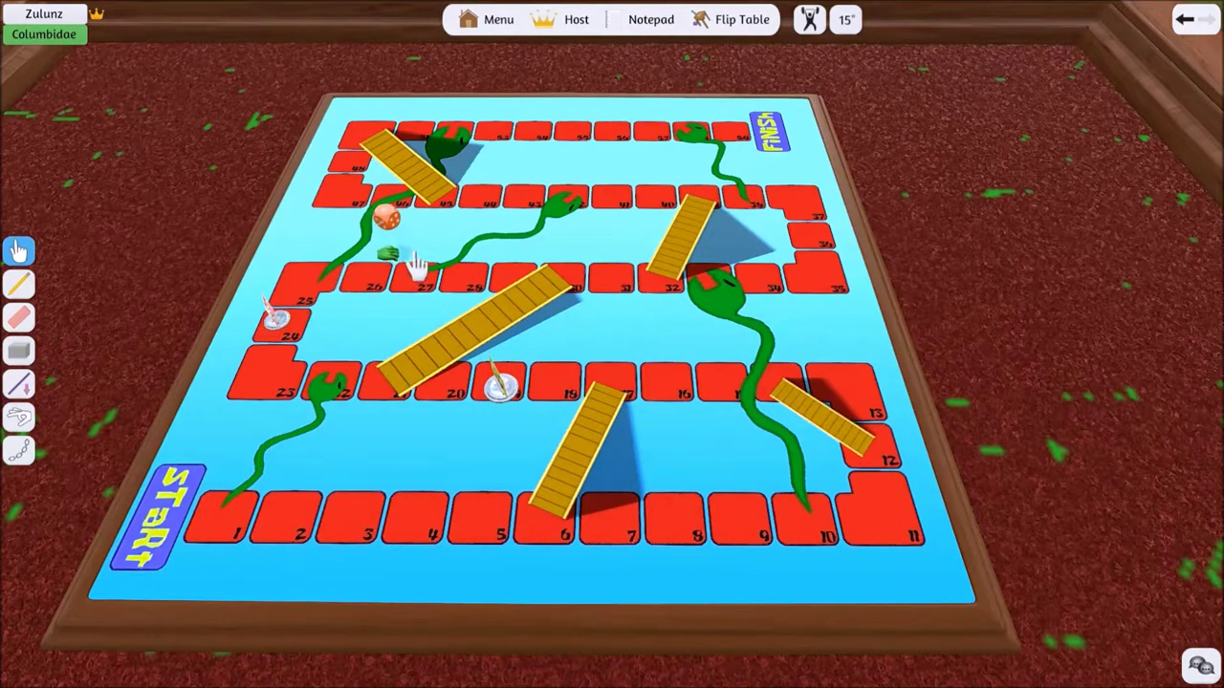
mouse_move(418, 266)
left_mouse_down()
mouse_move(370, 222)
mouse_move(332, 385)
mouse_move(392, 325)
left_mouse_up()
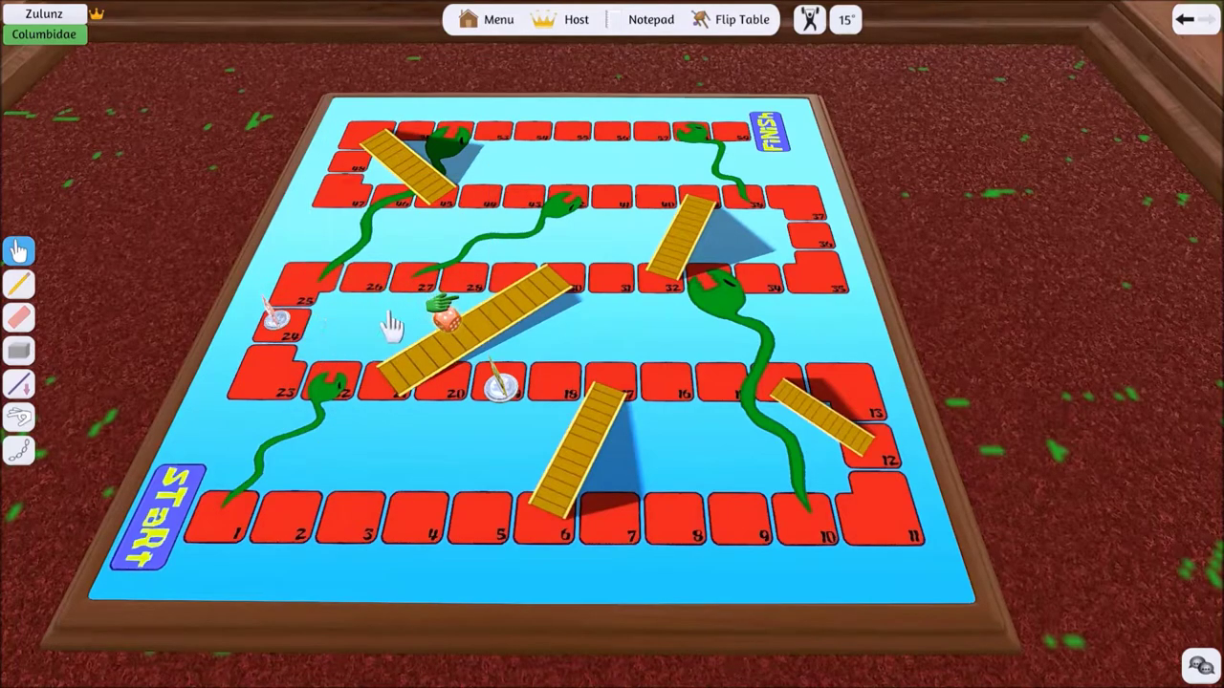
left_click_drag(466, 325, 521, 256)
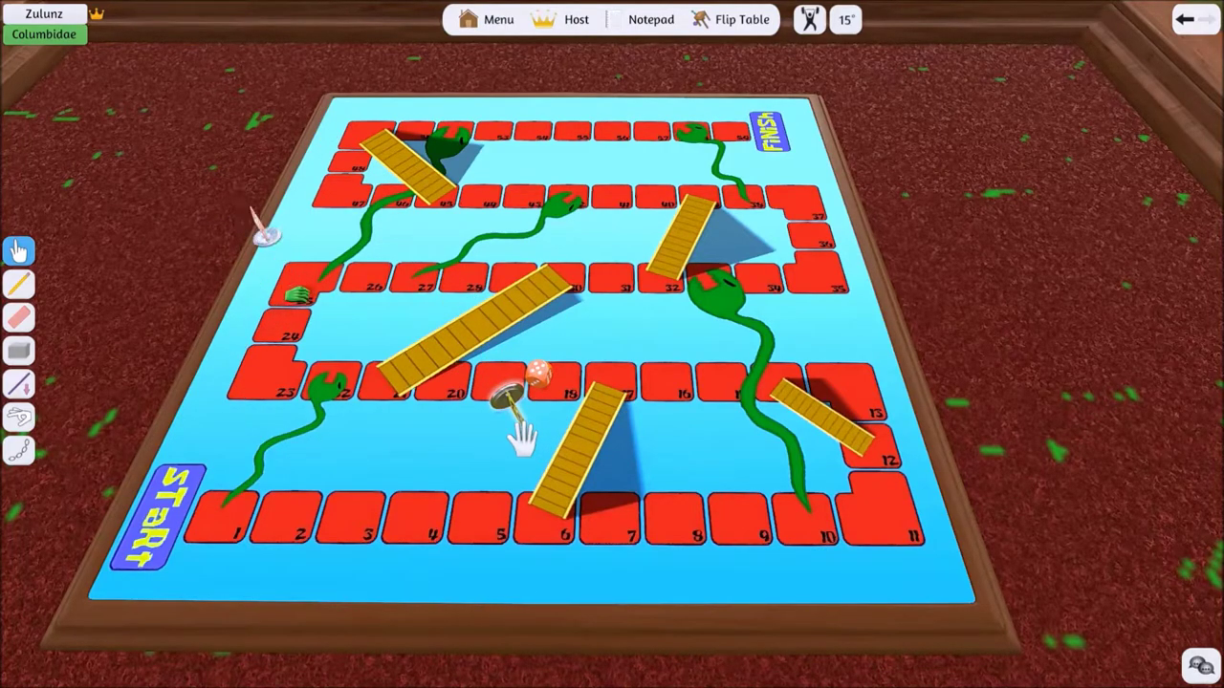
left_click_drag(523, 438, 523, 457)
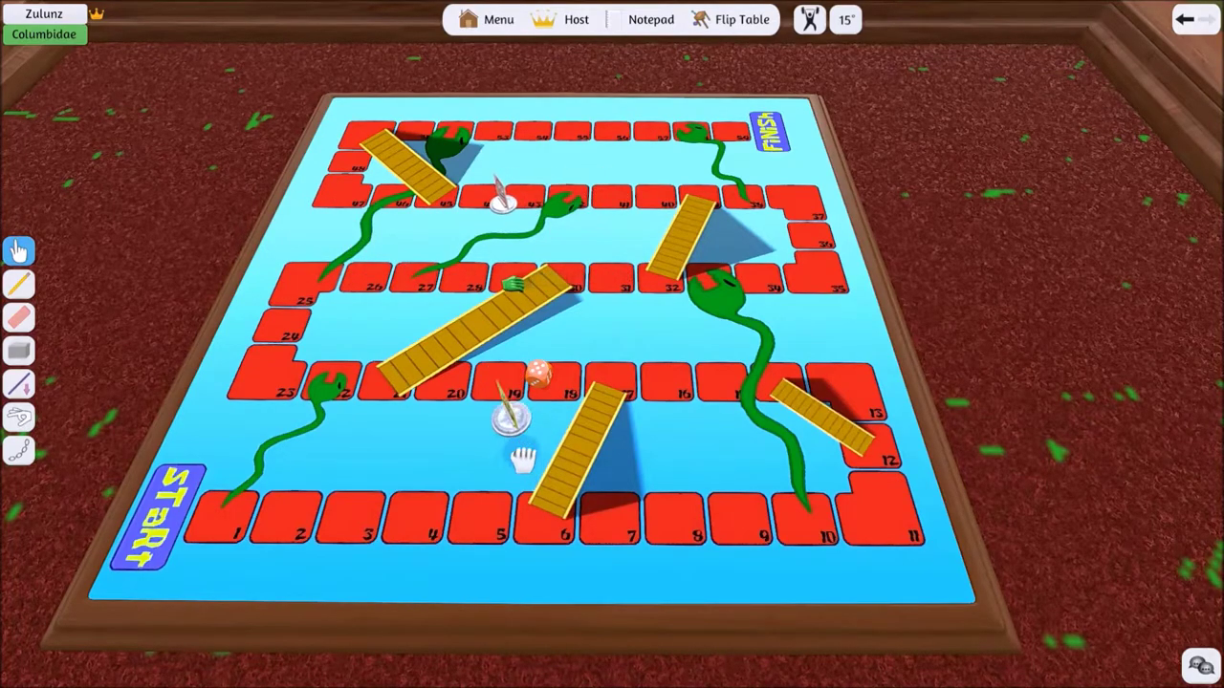
left_click_drag(523, 457, 500, 396)
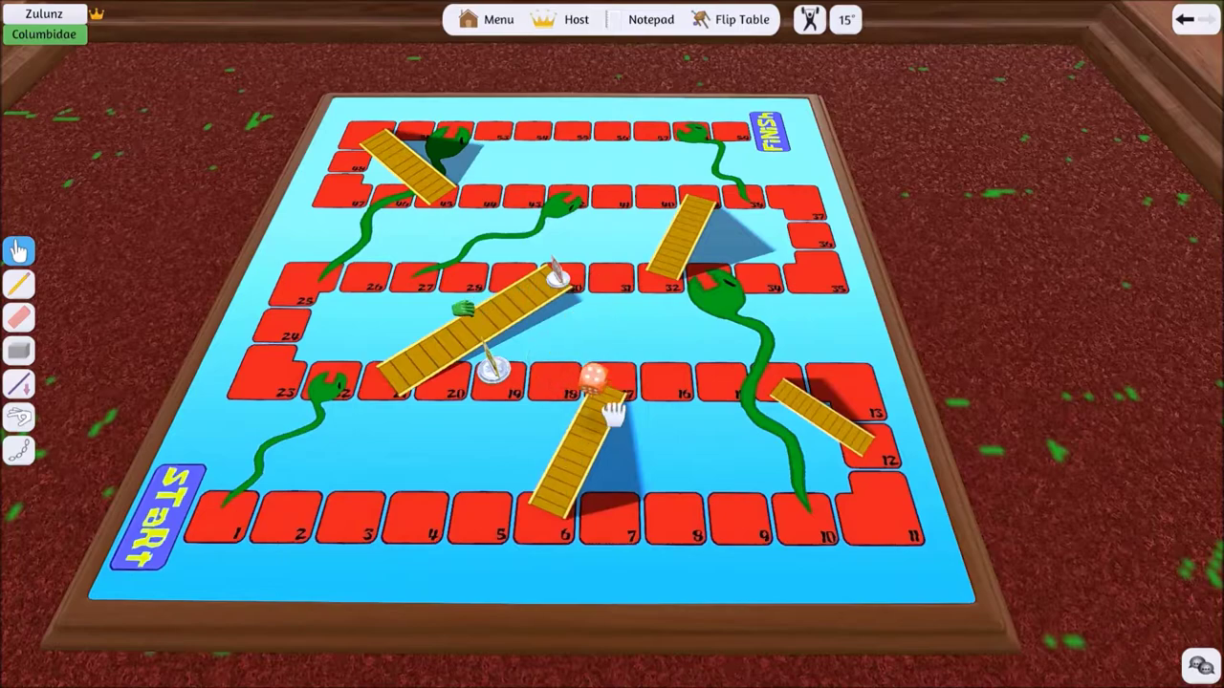
left_click_drag(545, 337, 548, 322)
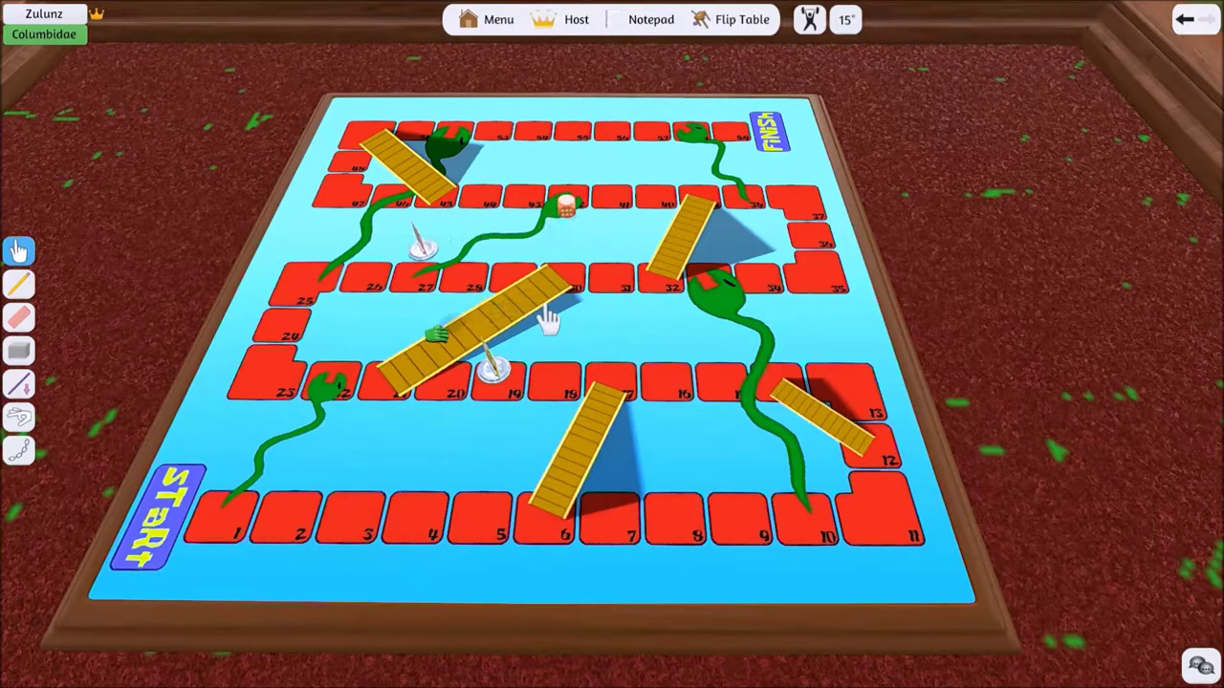
scroll(504, 398, "up", 1)
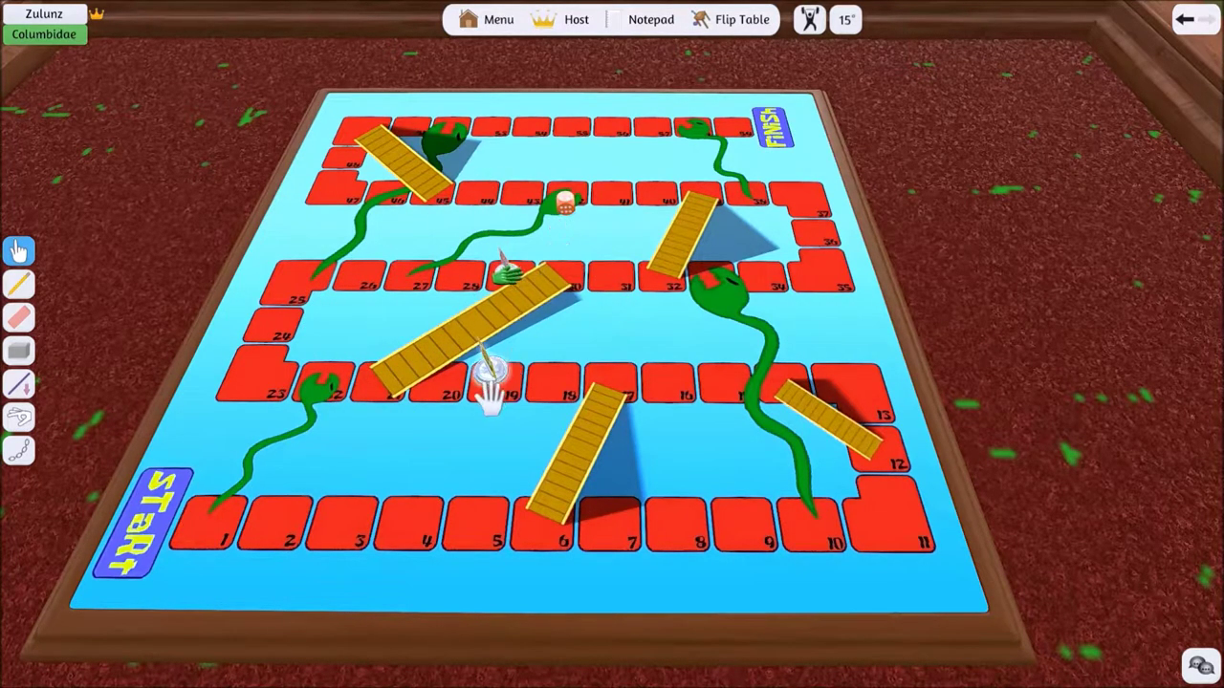
Roll the die, set the glass pawn on square 30, and roll again.
left_click_drag(568, 218, 614, 334)
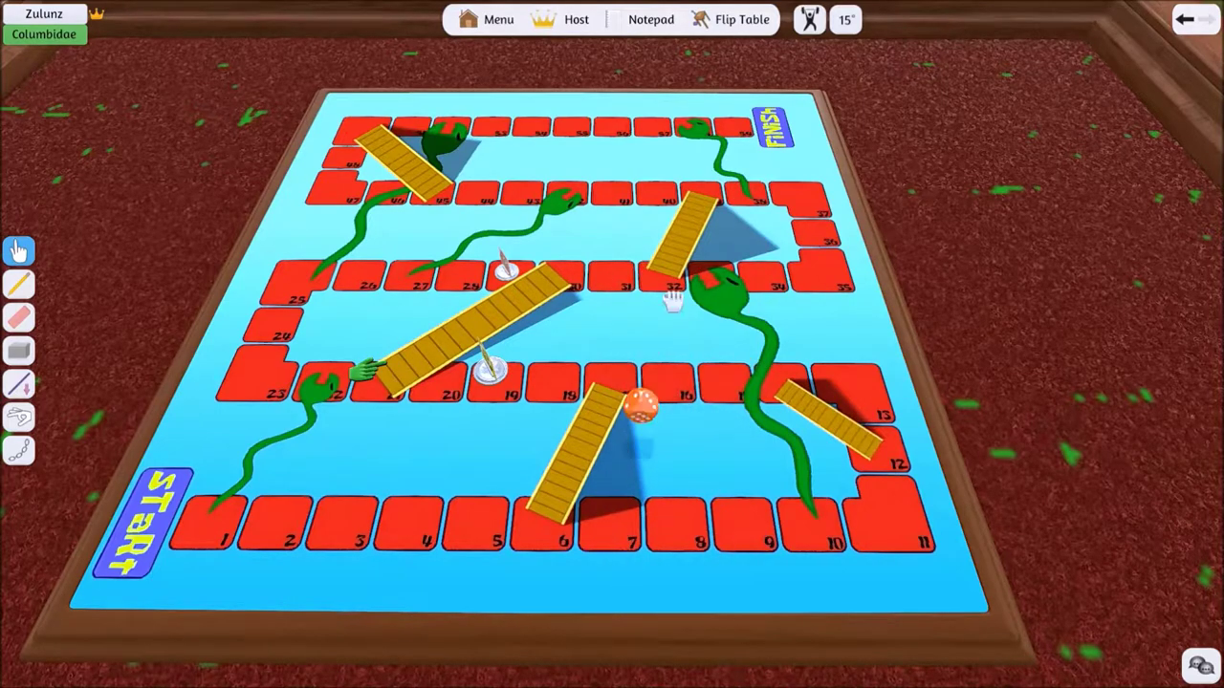
scroll(646, 296, "down", 2)
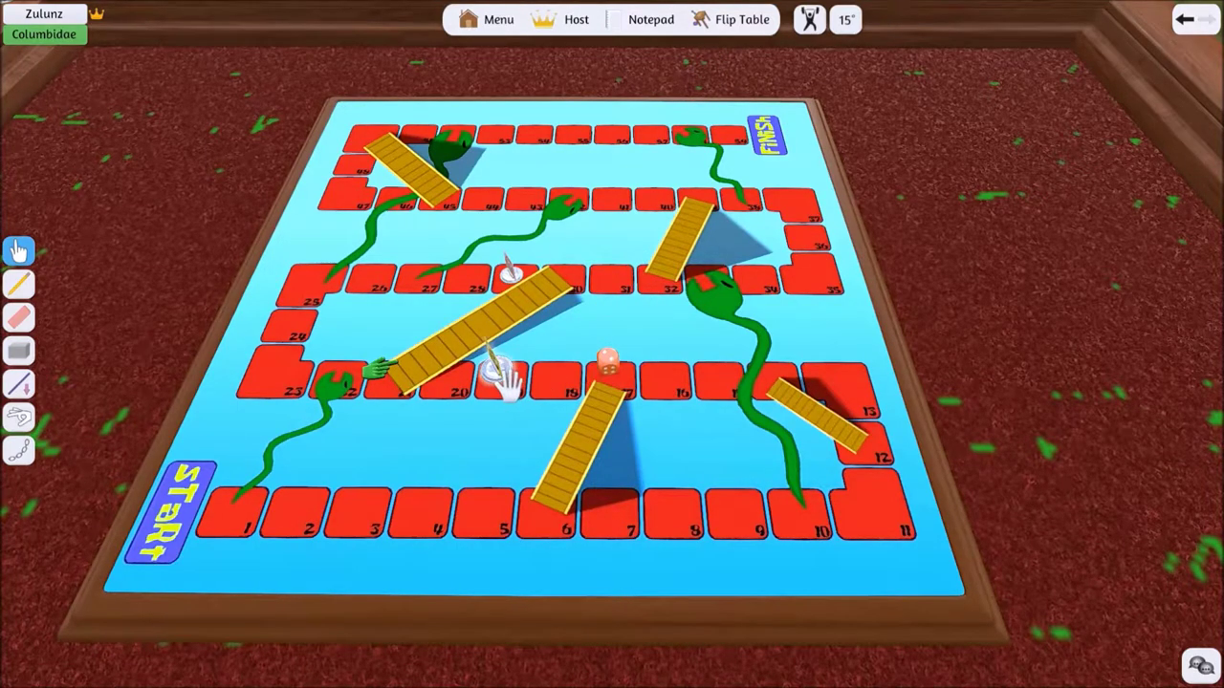
left_click_drag(497, 368, 404, 394)
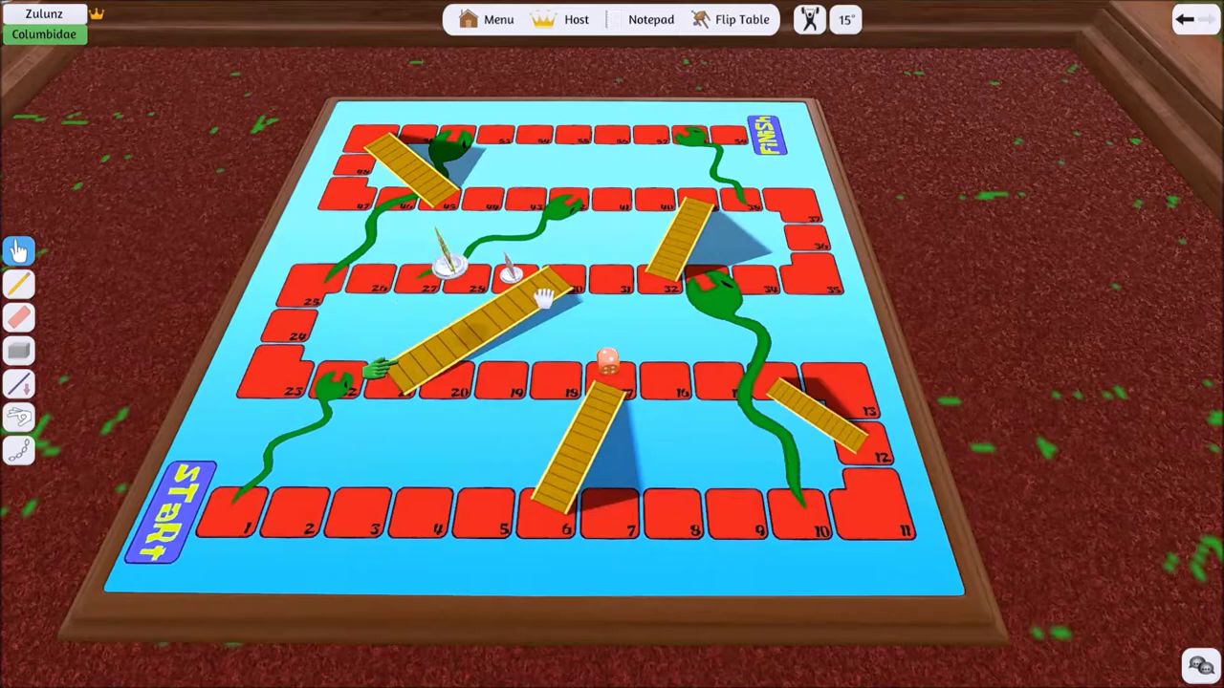
left_click_drag(400, 387, 565, 277)
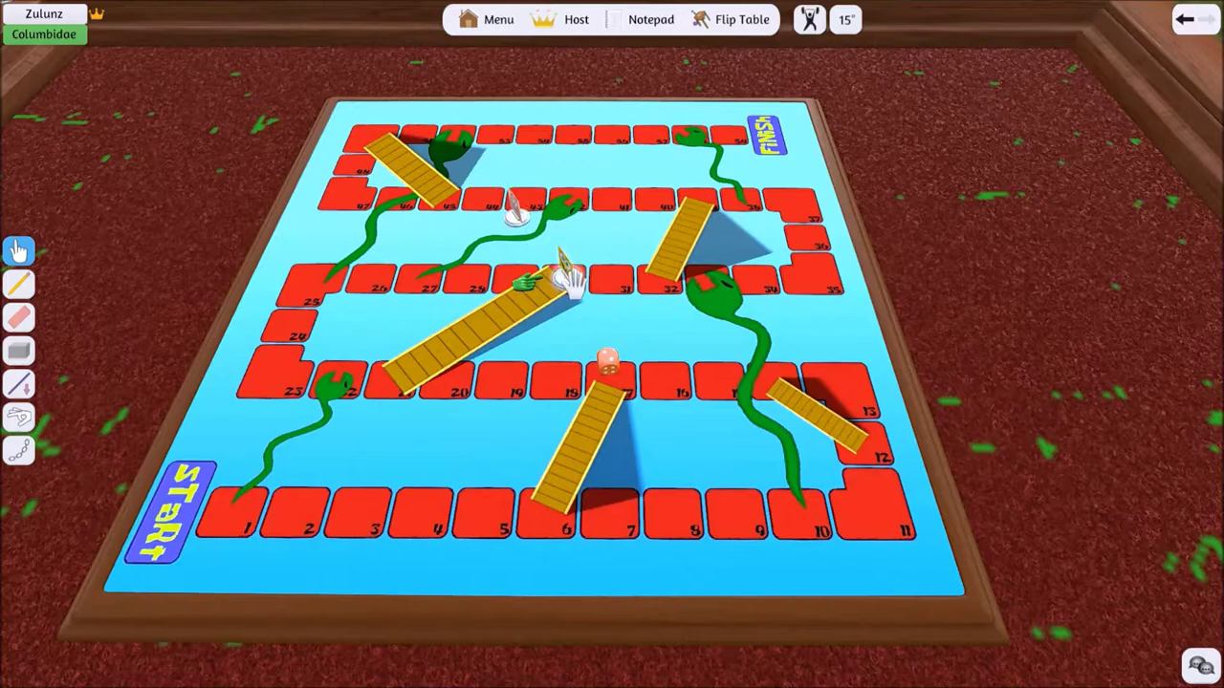
left_click_drag(605, 339, 568, 330)
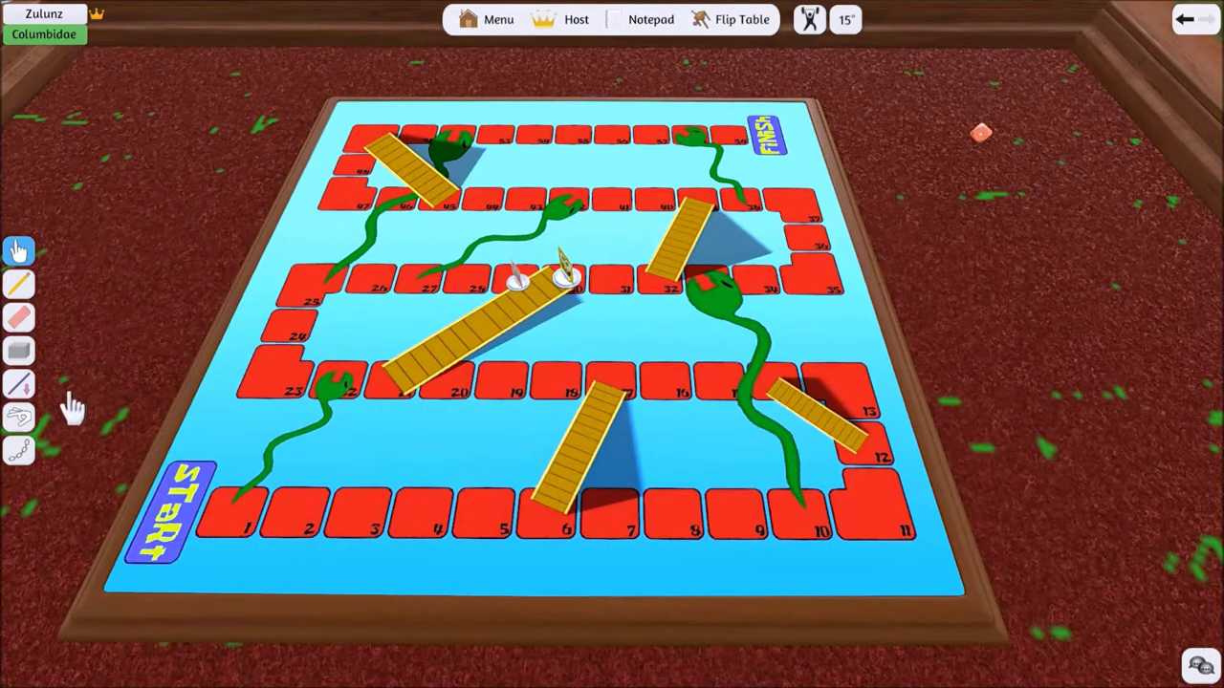
Mark a hidden-area zone over the board, then advance the white pawn and roll the die.
left_click(21, 352)
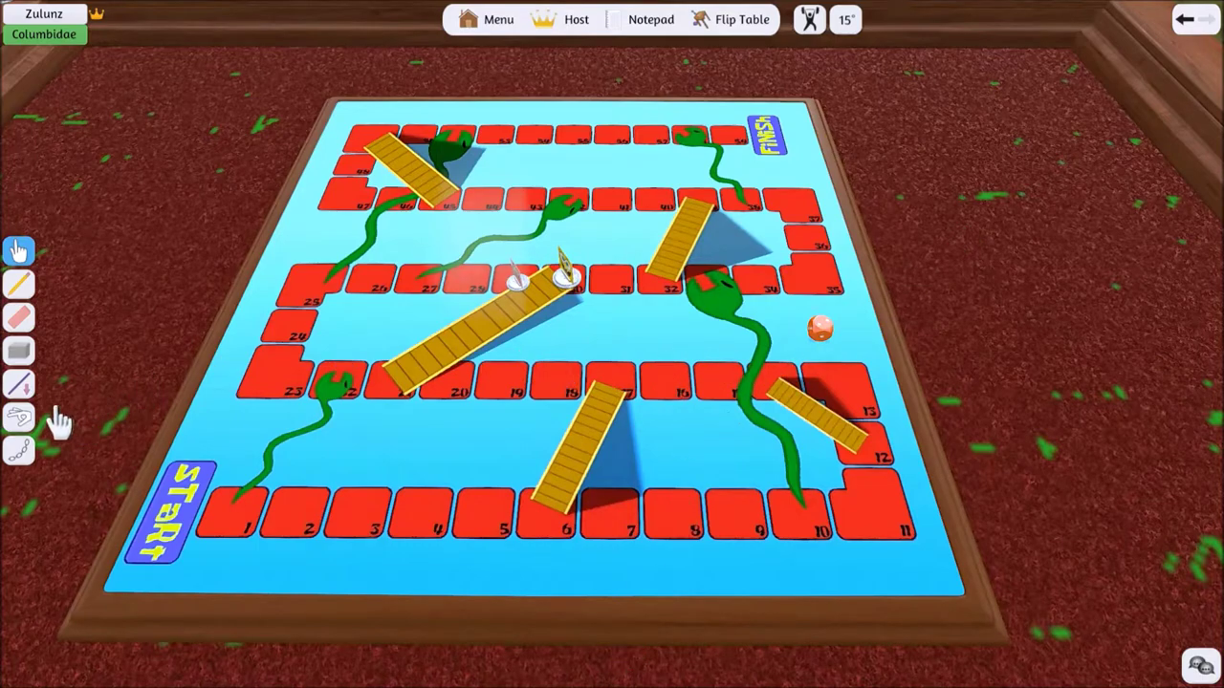
left_click(21, 352)
left_click_drag(420, 316, 509, 298)
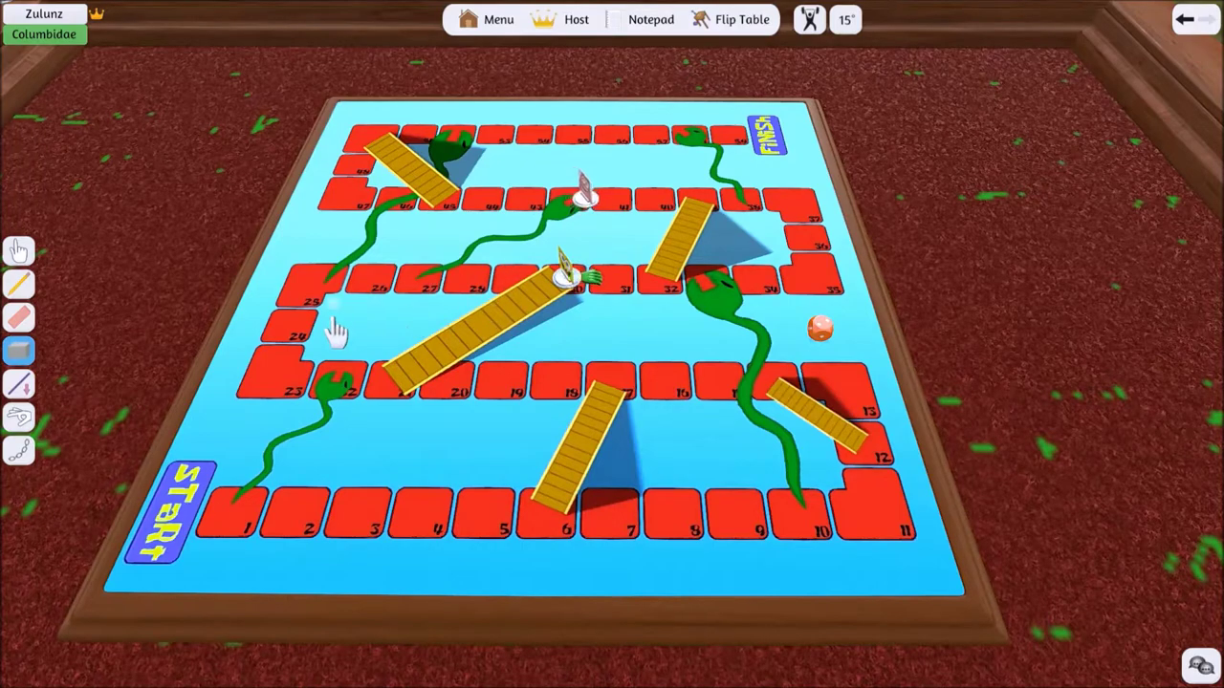
left_click(19, 251)
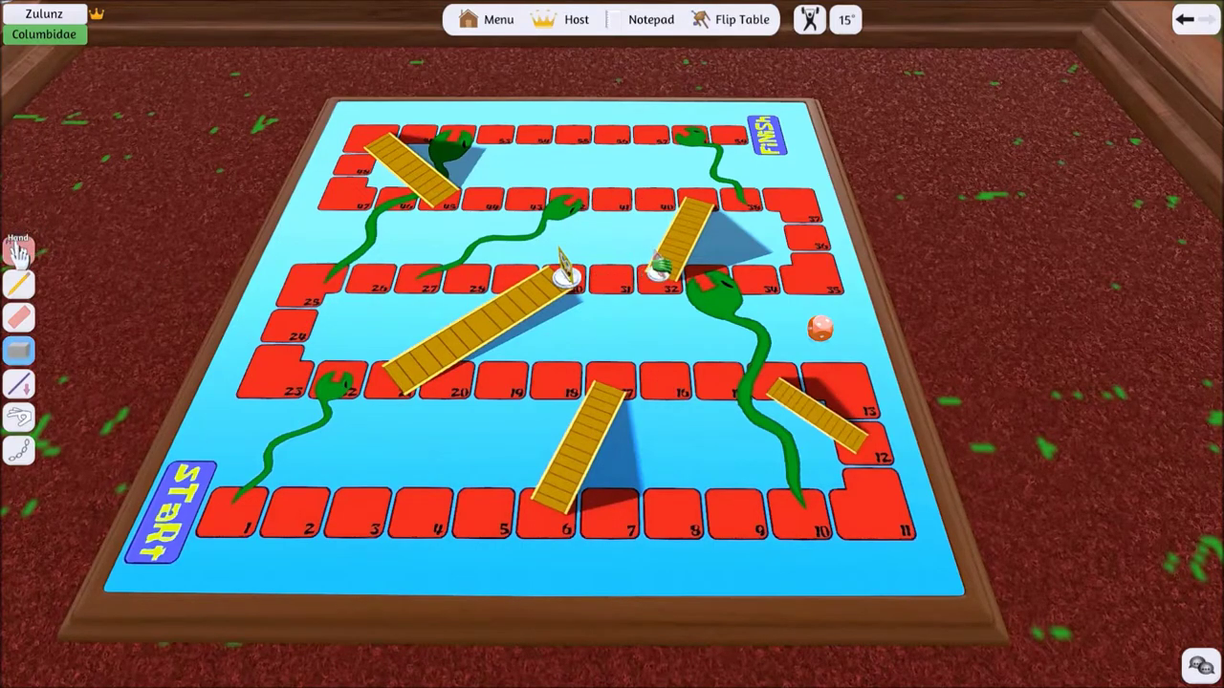
left_click_drag(692, 201, 605, 196)
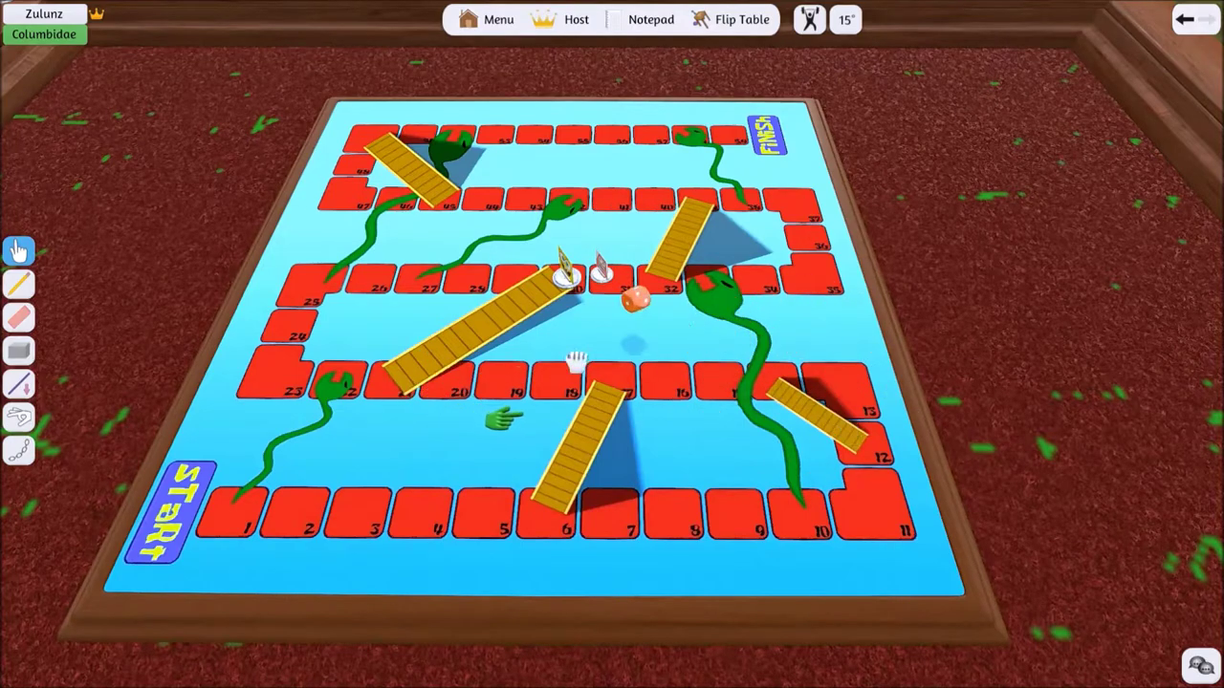
left_click_drag(783, 445, 677, 486)
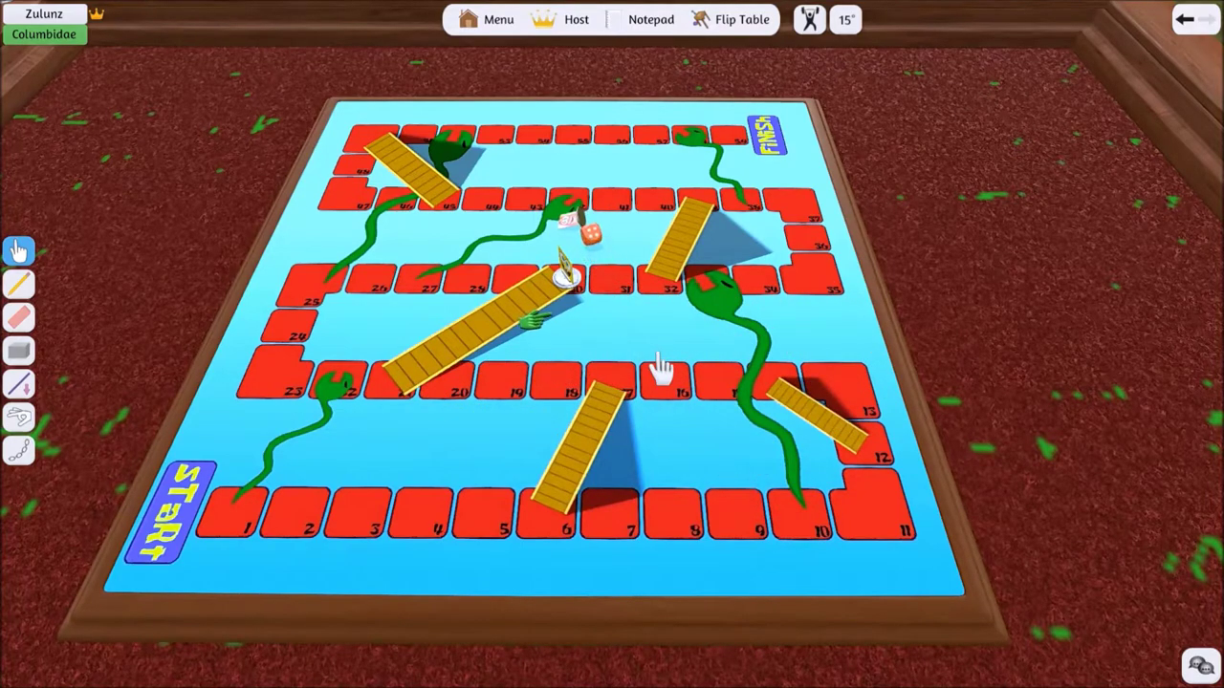
left_click_drag(575, 294, 762, 276)
scroll(626, 277, "up", 5)
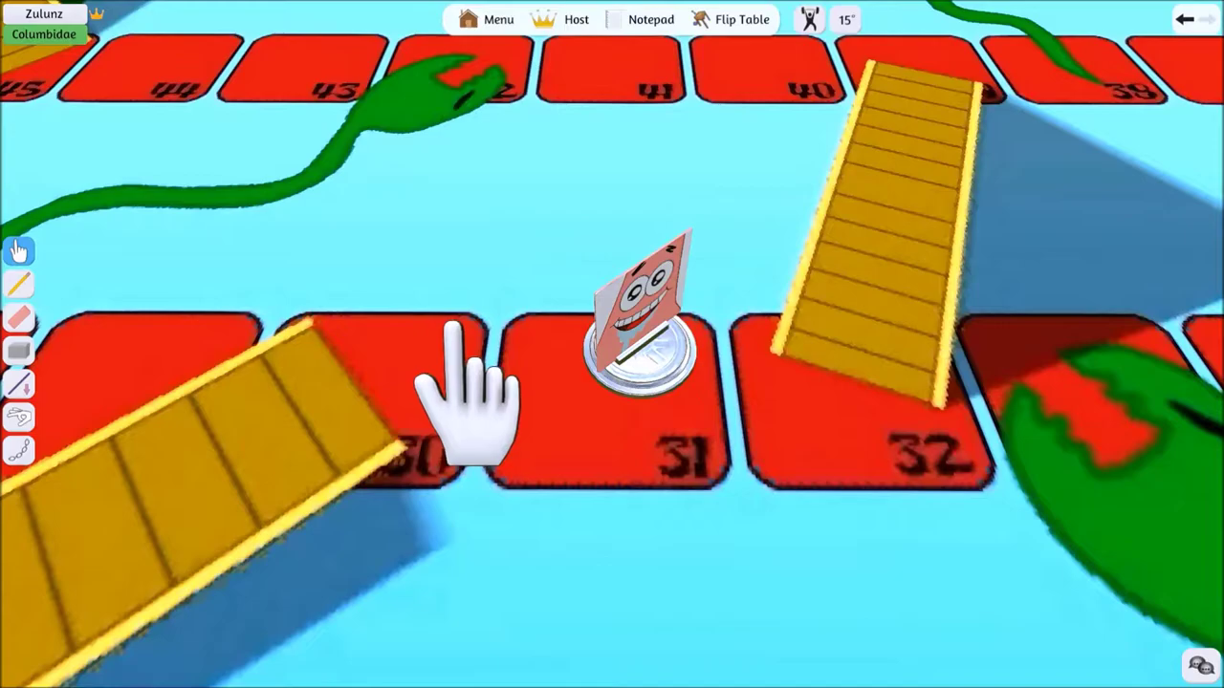
Carry the Patrick pawn from square 31 down the snake to square 10.
mouse_move(607, 402)
left_mouse_down()
mouse_move(617, 421)
mouse_move(602, 411)
left_mouse_up()
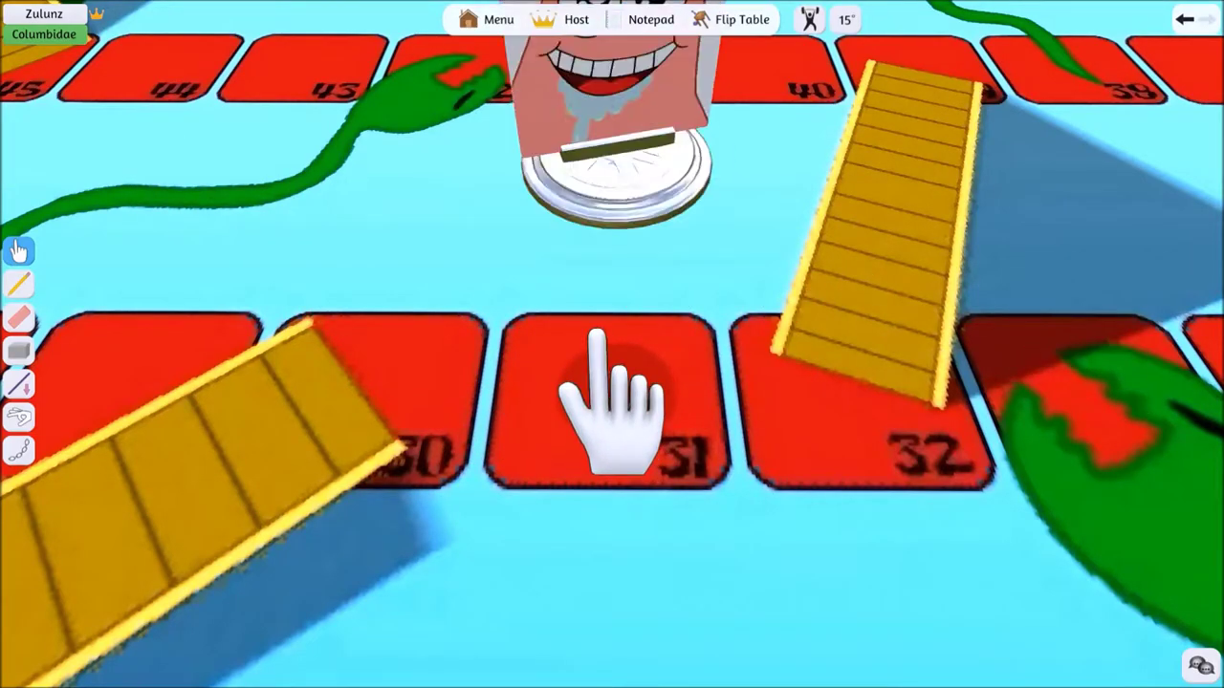
scroll(715, 483, "down", 5)
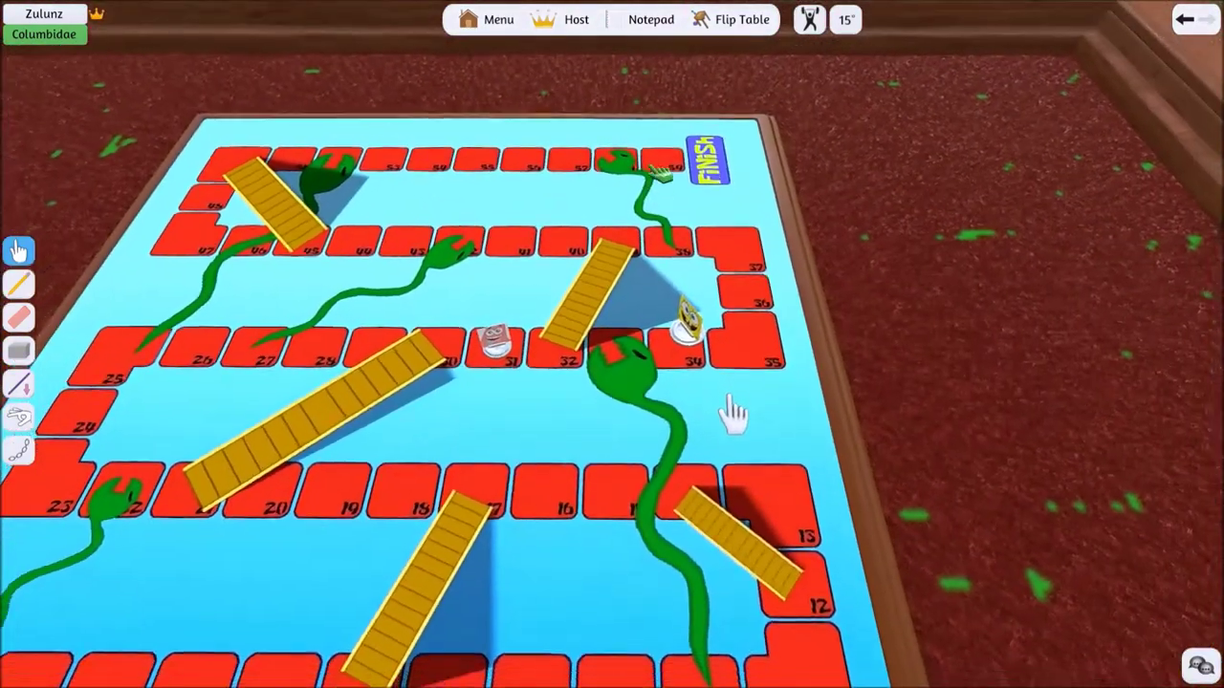
scroll(732, 414, "down", 5)
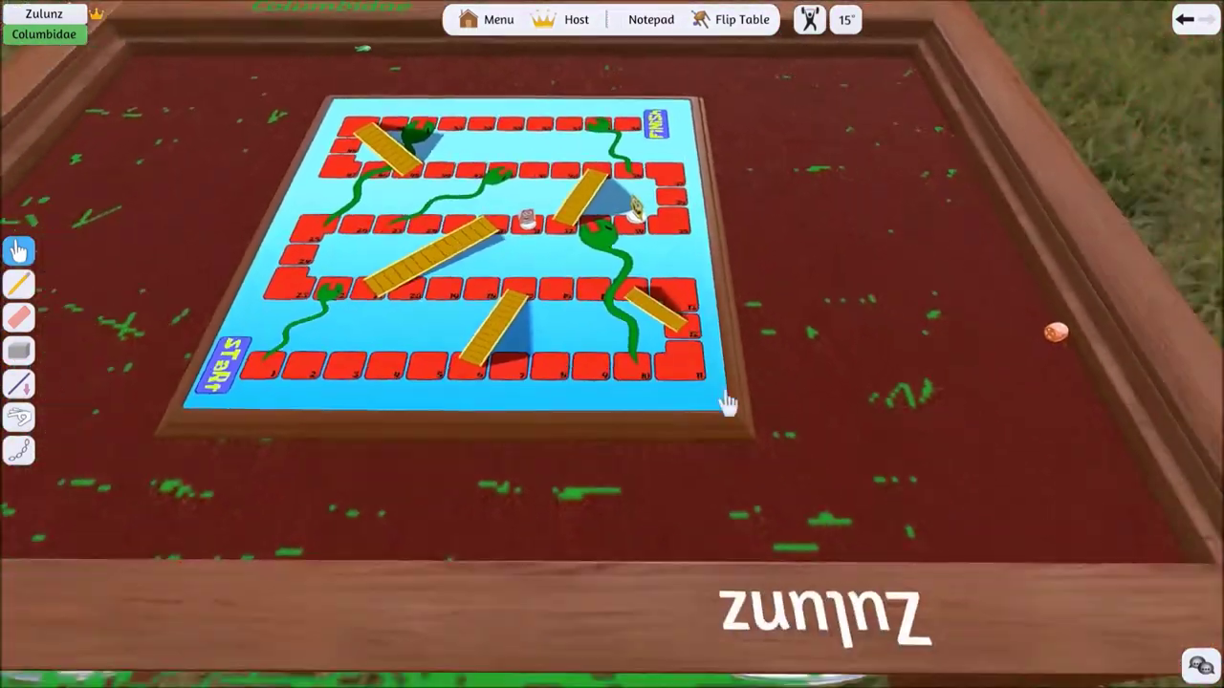
scroll(650, 330, "up", 2)
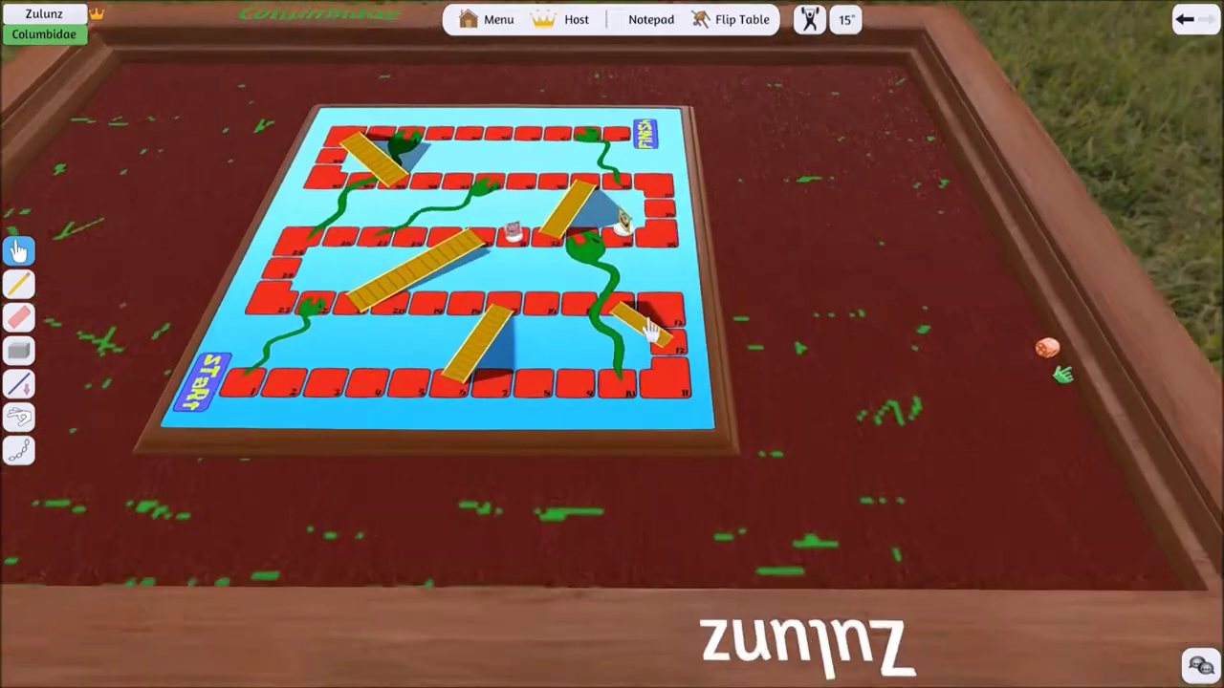
scroll(650, 330, "up", 3)
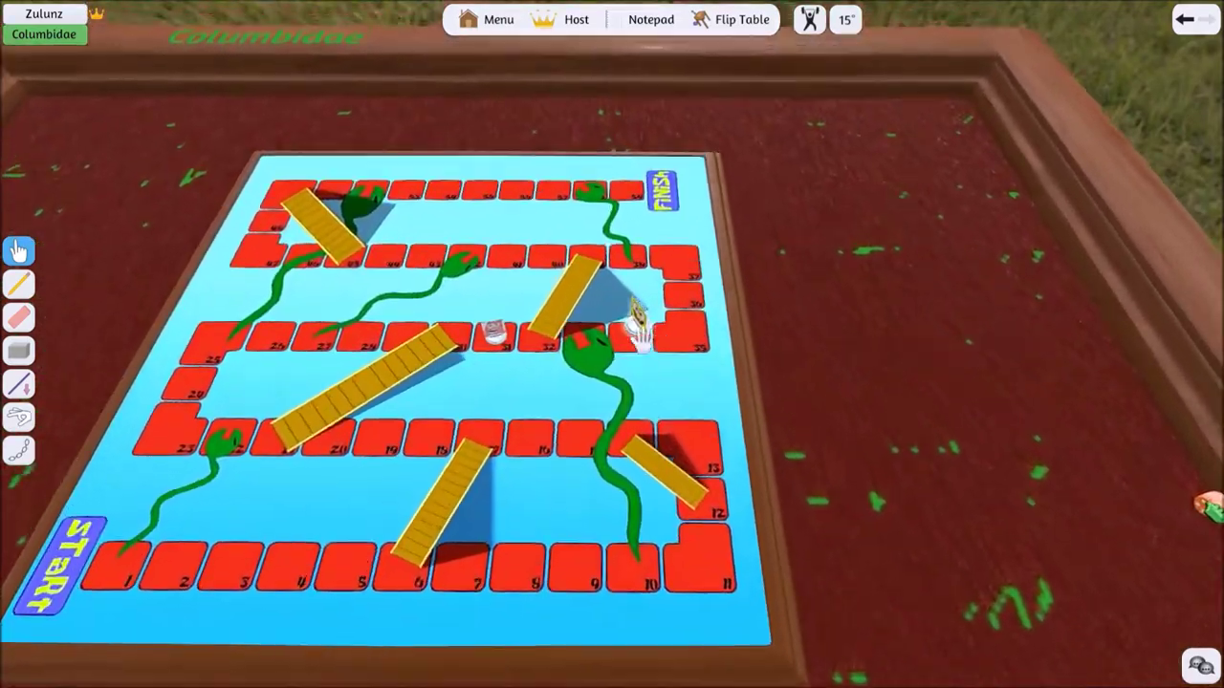
scroll(507, 411, "up", 2)
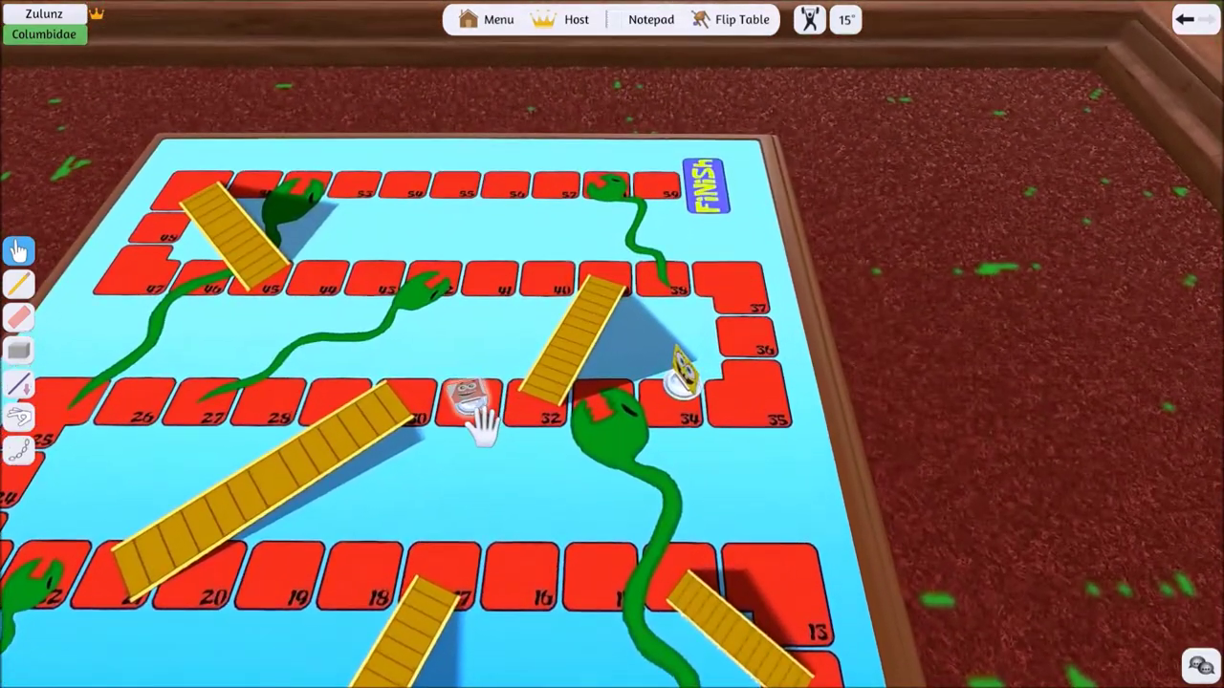
left_click_drag(473, 407, 602, 421)
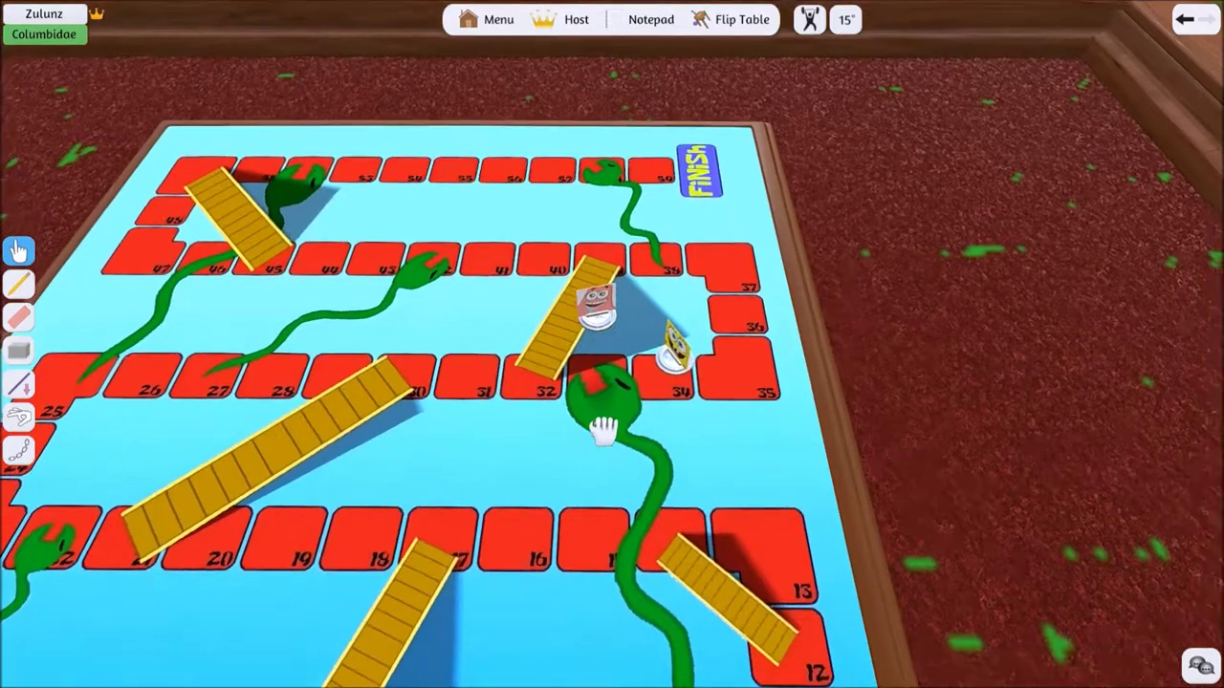
key("s")
left_click_drag(604, 418, 607, 304)
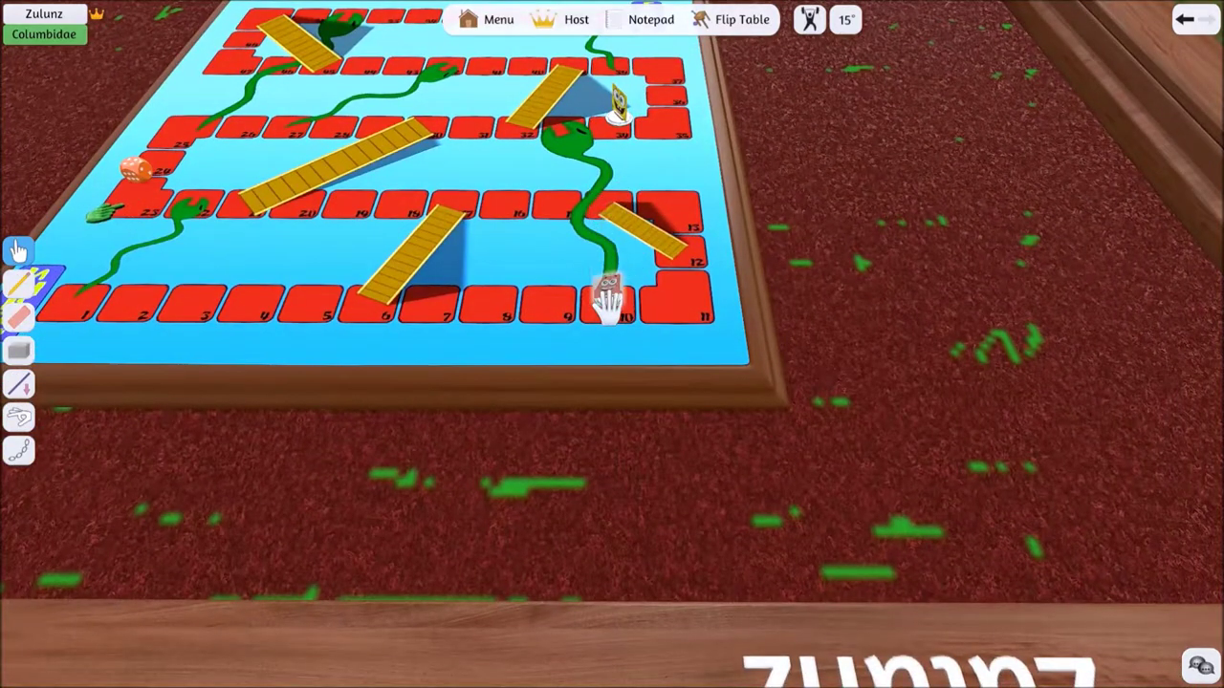
key("w")
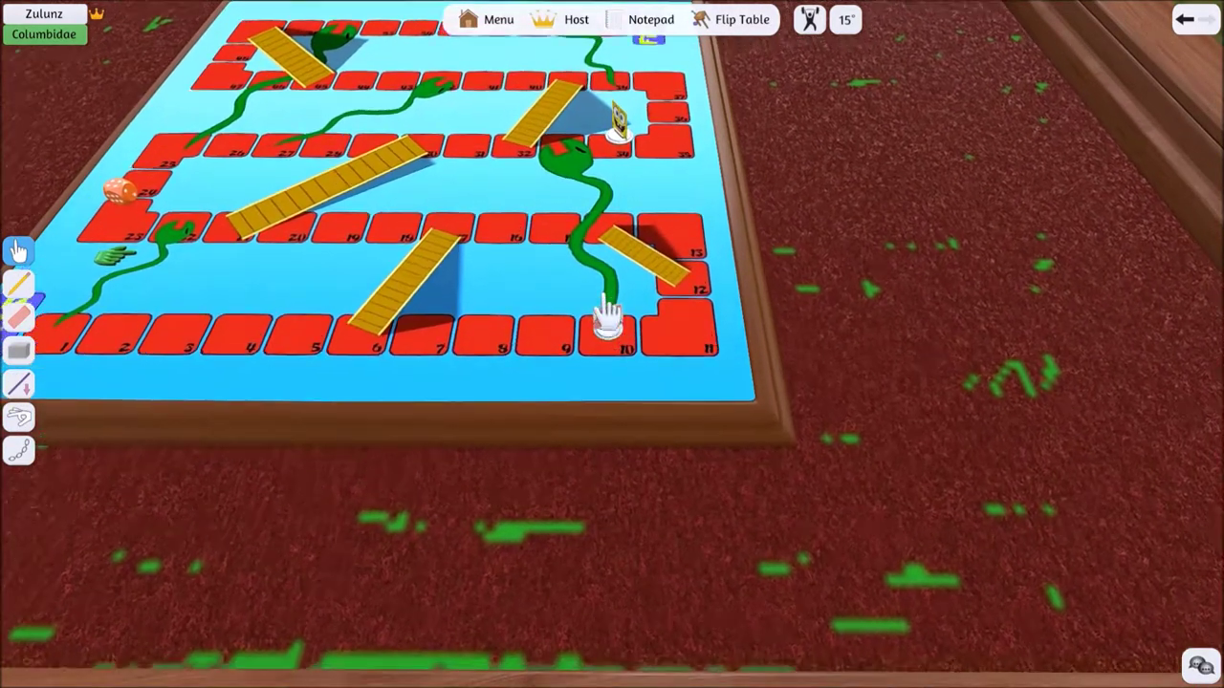
key("w")
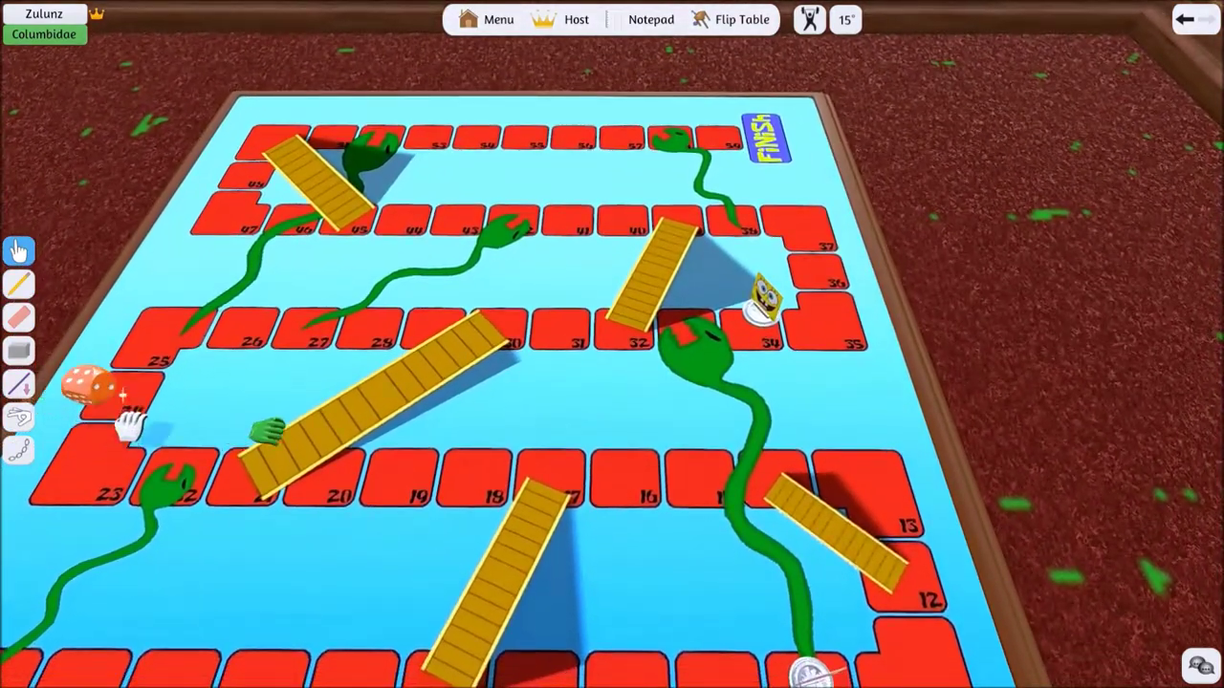
Carry the die to square 31, roll it, and pick up SpongeBob from square 34.
left_click_drag(129, 425, 131, 213)
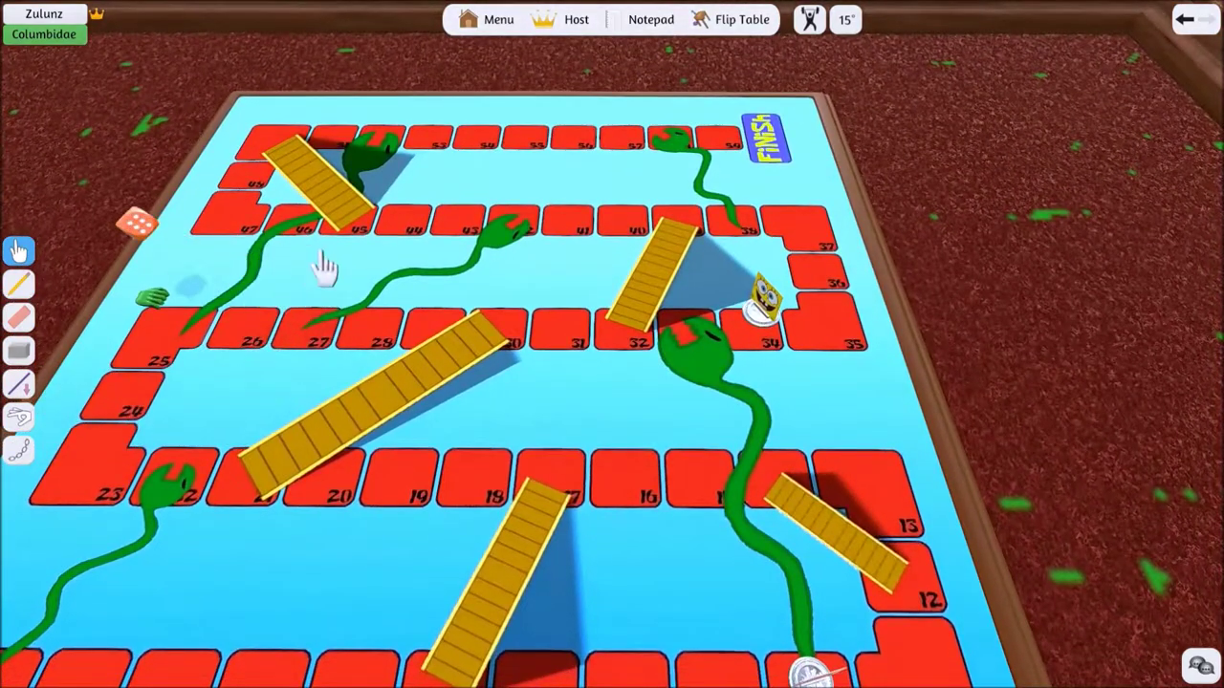
left_click_drag(122, 75, 188, 117)
left_click_drag(255, 148, 258, 229)
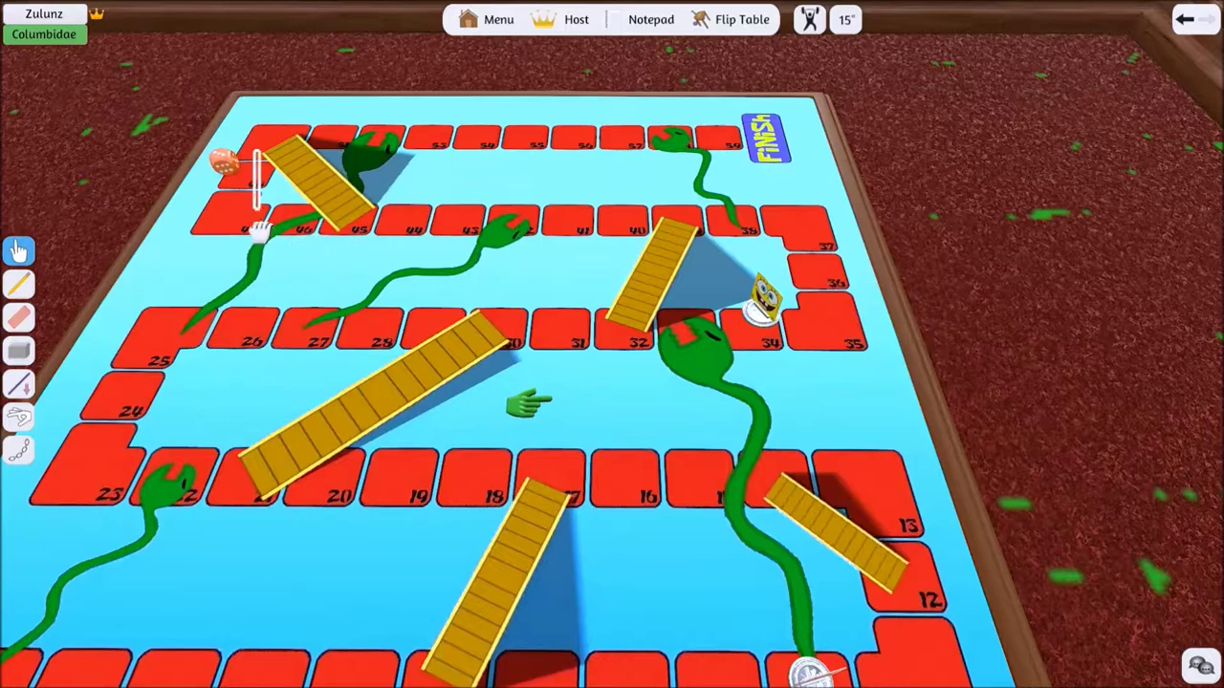
left_click_drag(220, 170, 602, 205)
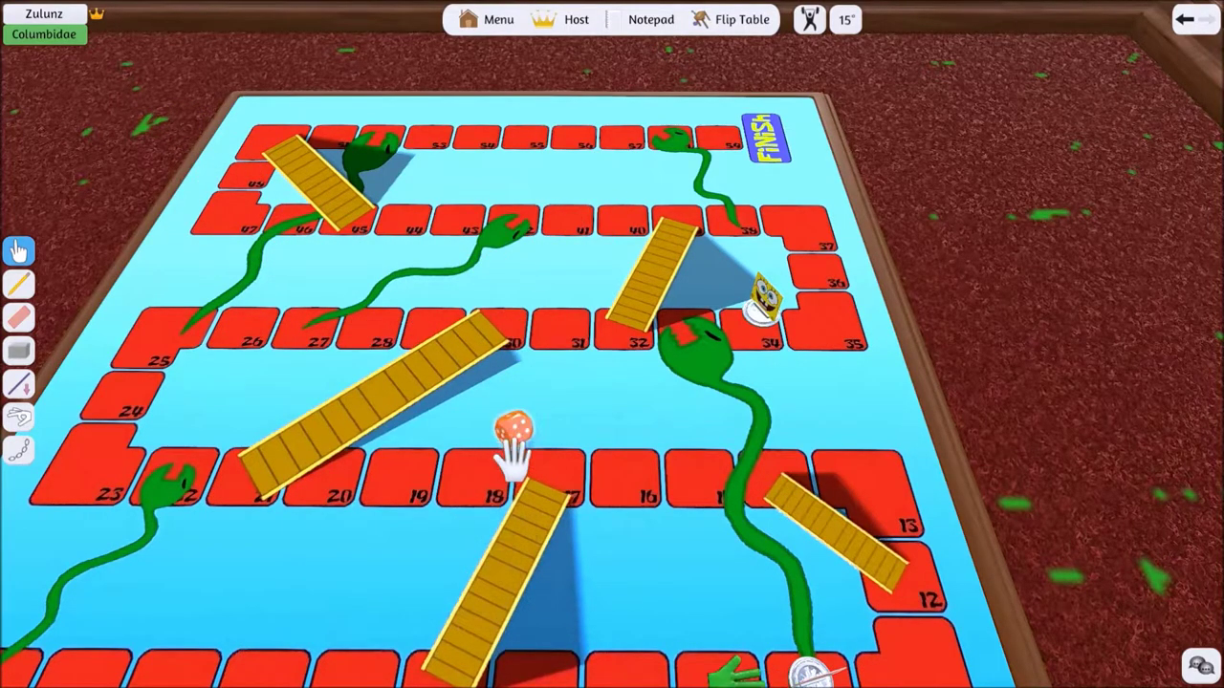
left_click_drag(547, 336, 544, 442)
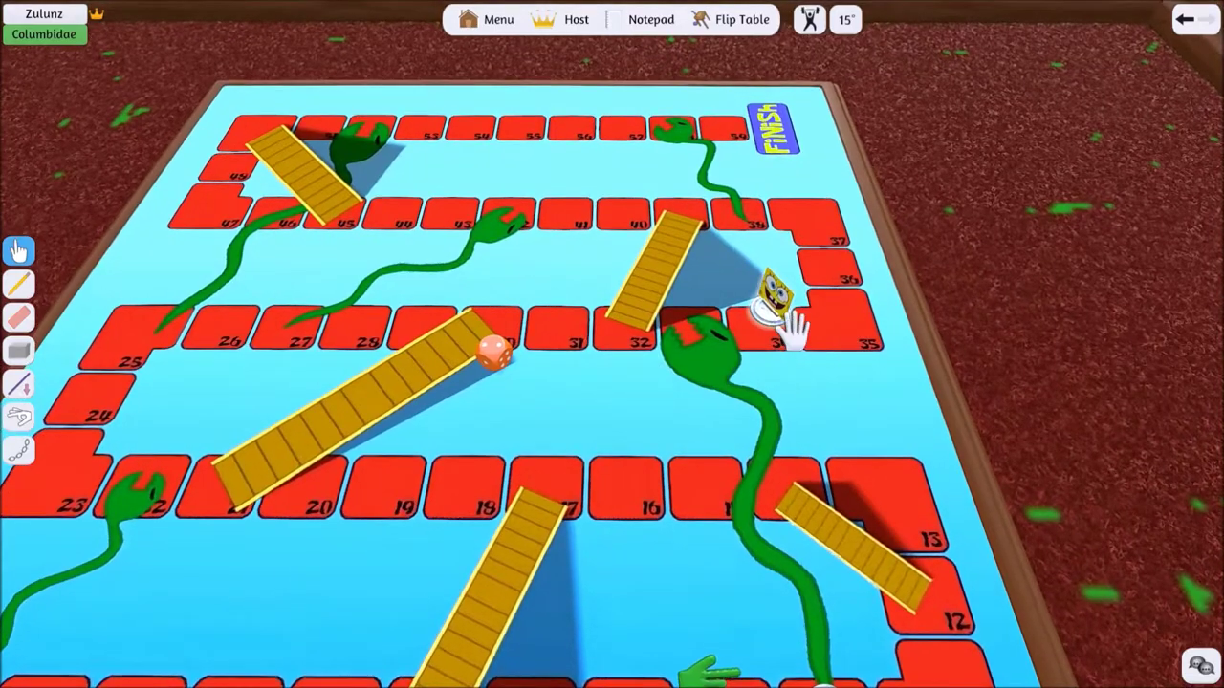
left_click_drag(793, 321, 840, 268)
scroll(634, 494, "down", 3)
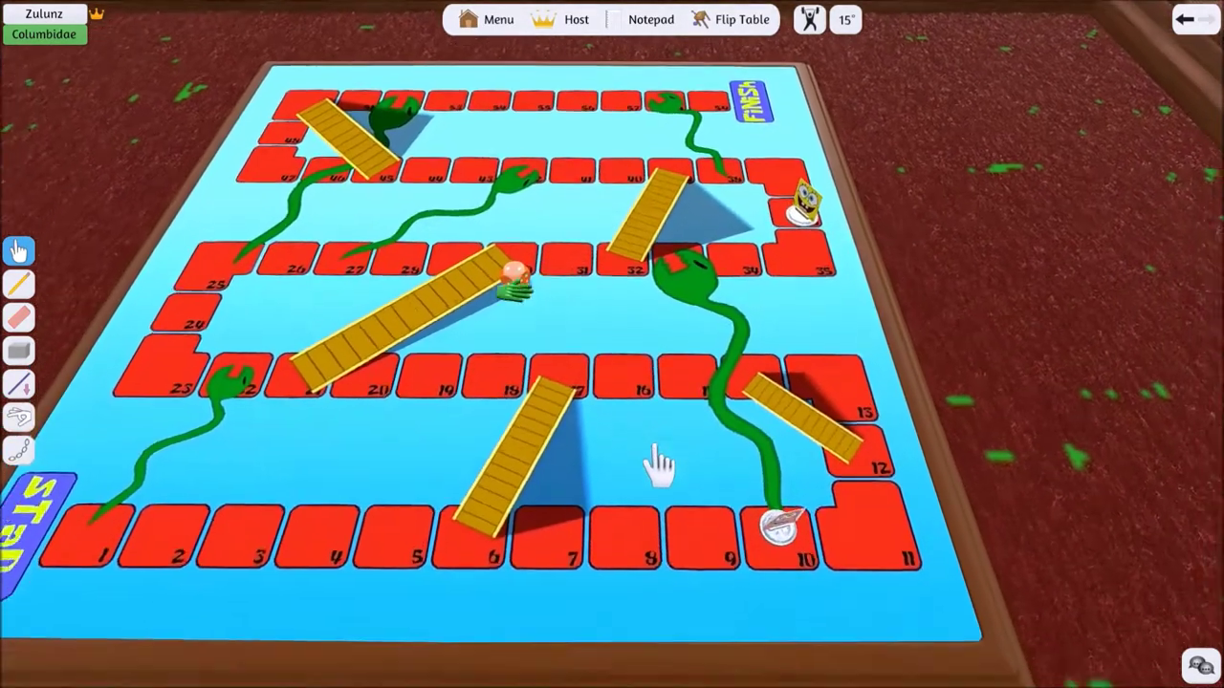
scroll(665, 435, "up", 2)
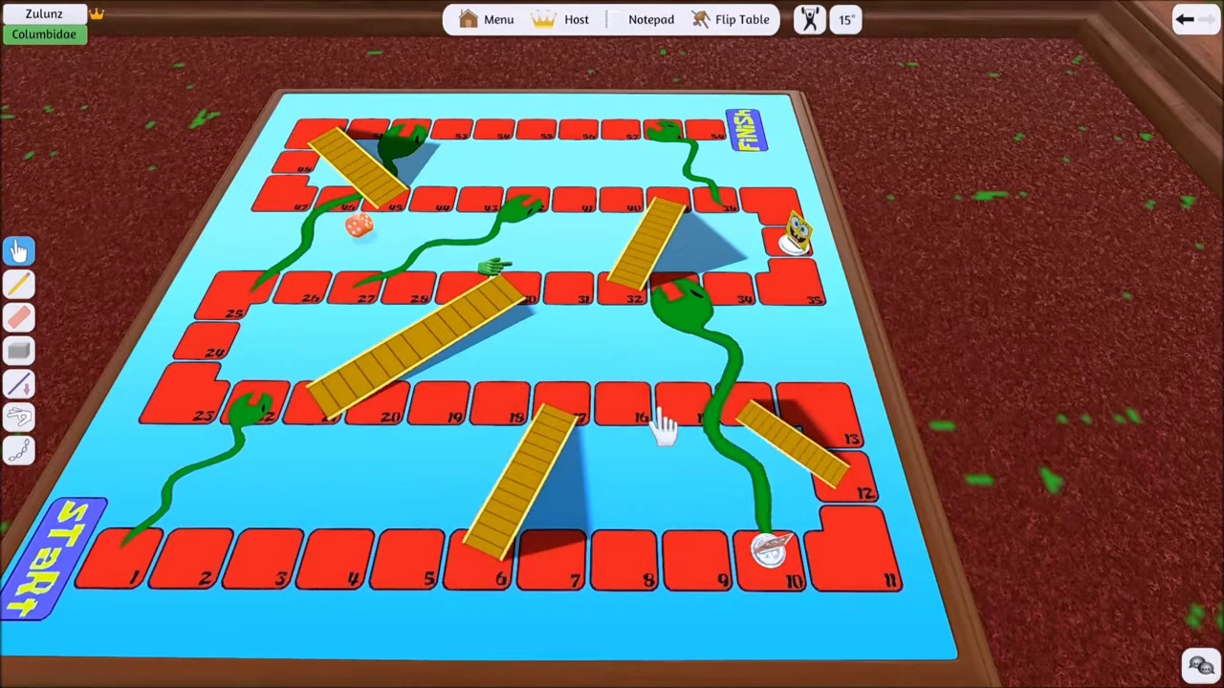
scroll(665, 430, "up", 2)
scroll(665, 431, "down", 2)
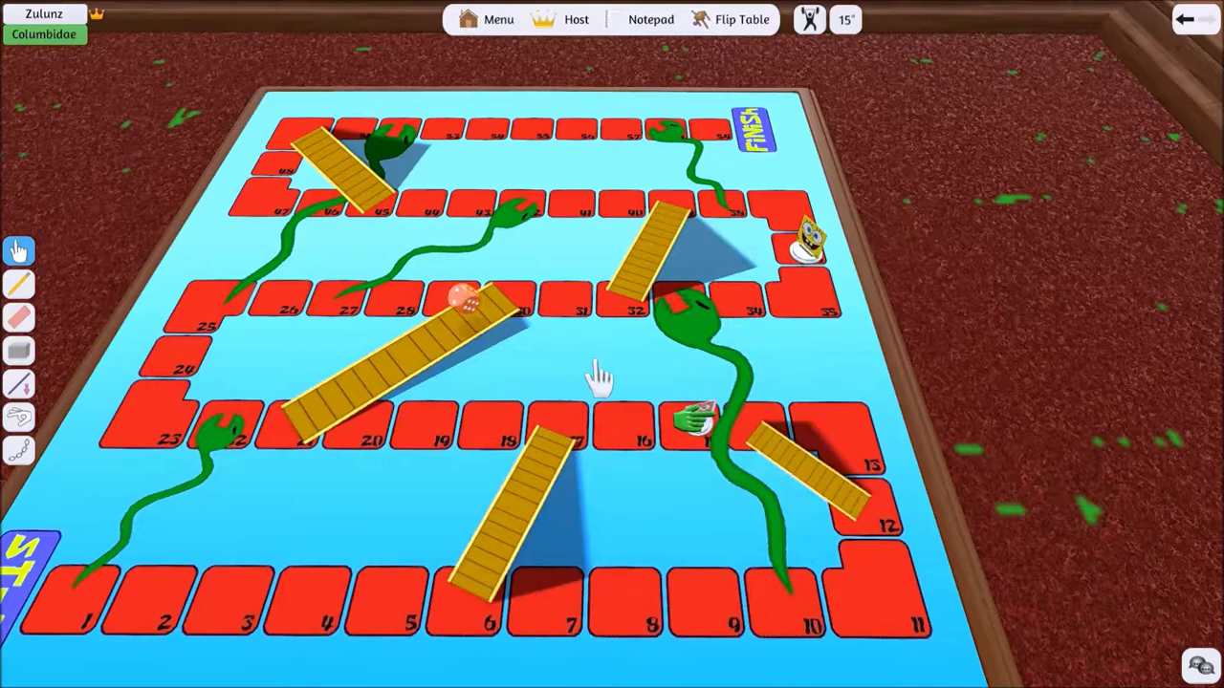
scroll(861, 622, "down", 3)
scroll(883, 647, "down", 2)
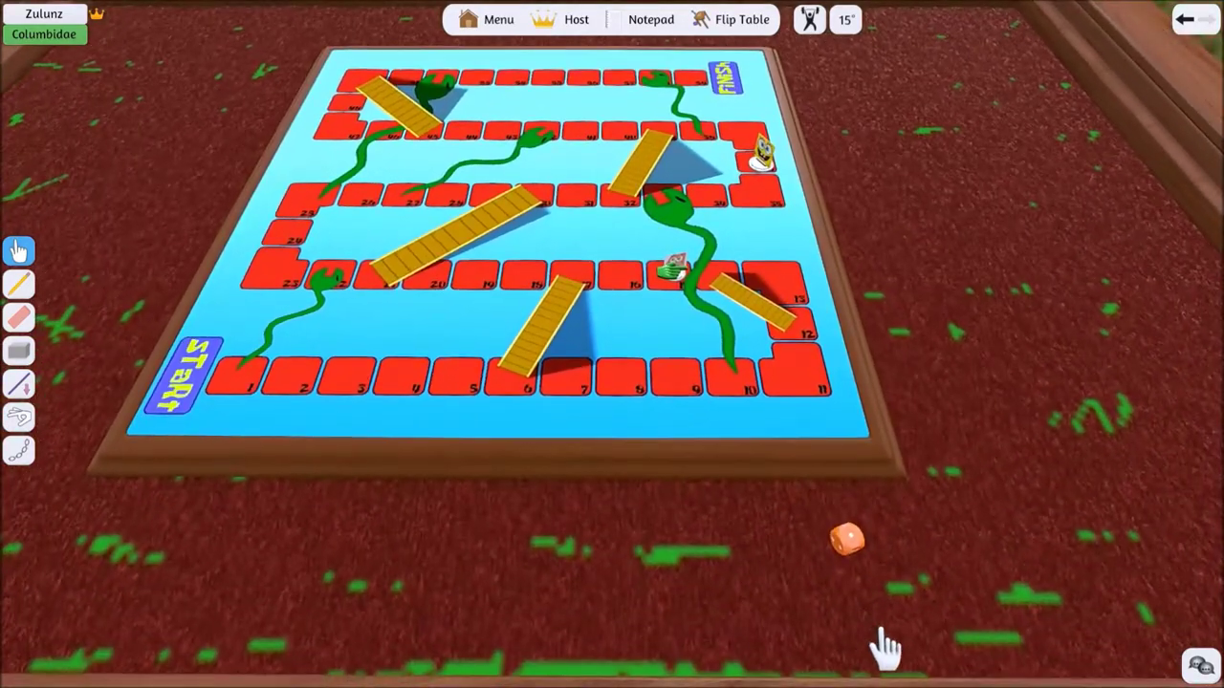
scroll(852, 469, "up", 3)
scroll(769, 330, "up", 3)
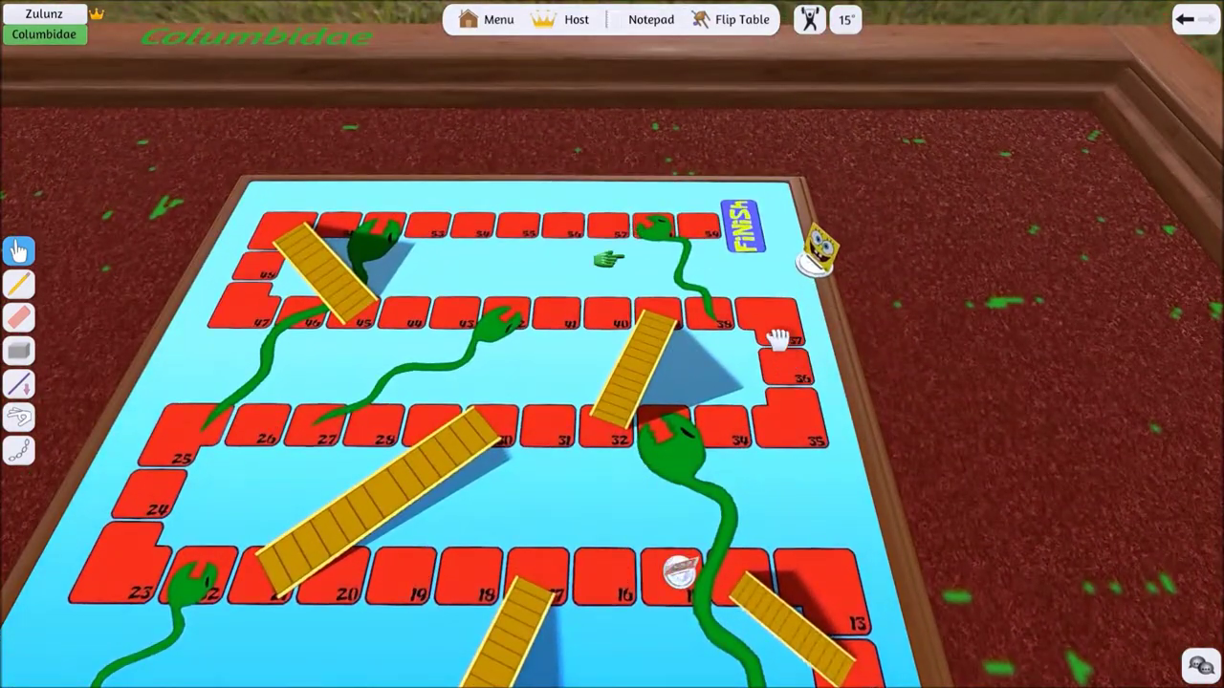
scroll(778, 339, "down", 3)
scroll(775, 325, "down", 3)
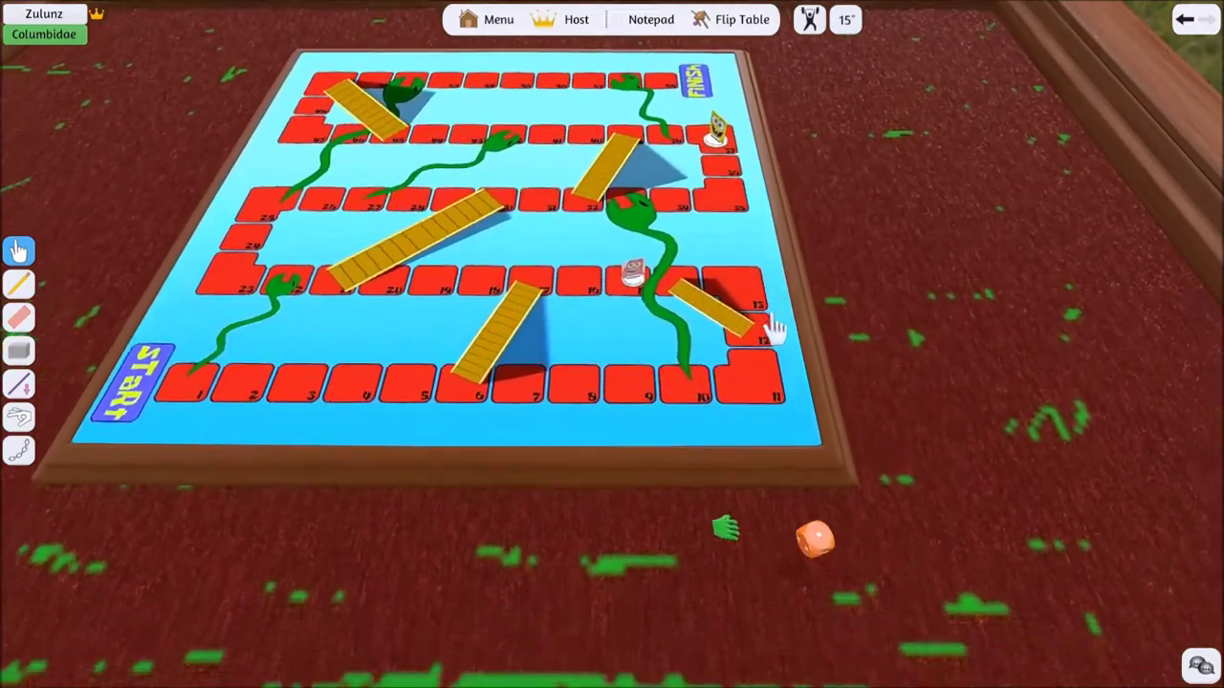
scroll(775, 330, "up", 2)
scroll(773, 335, "up", 3)
scroll(773, 336, "up", 3)
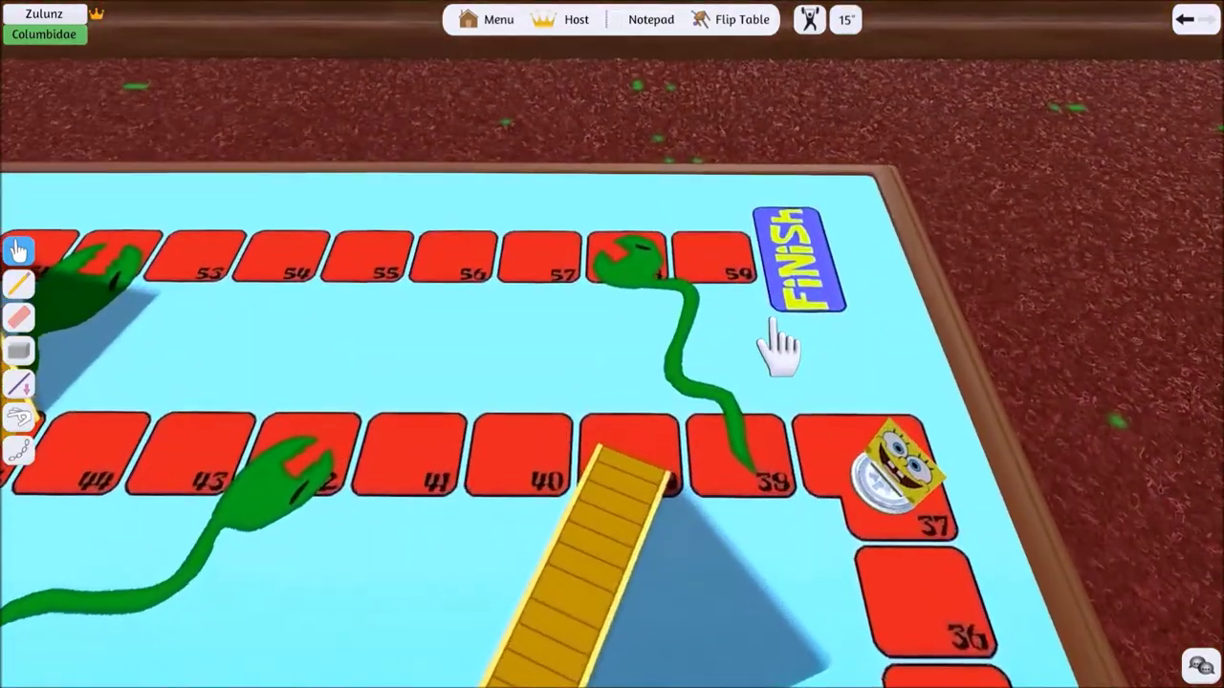
Pan the view across the table and back over the board toward FINISH.
key("s")
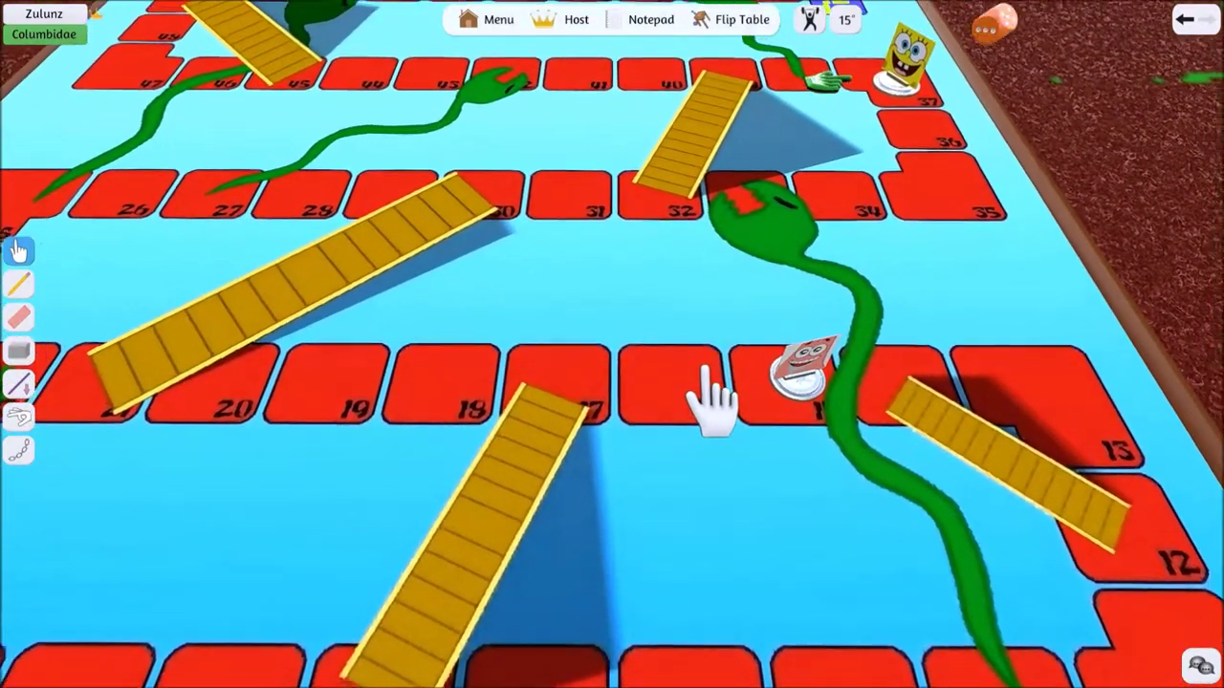
key("w")
key("d")
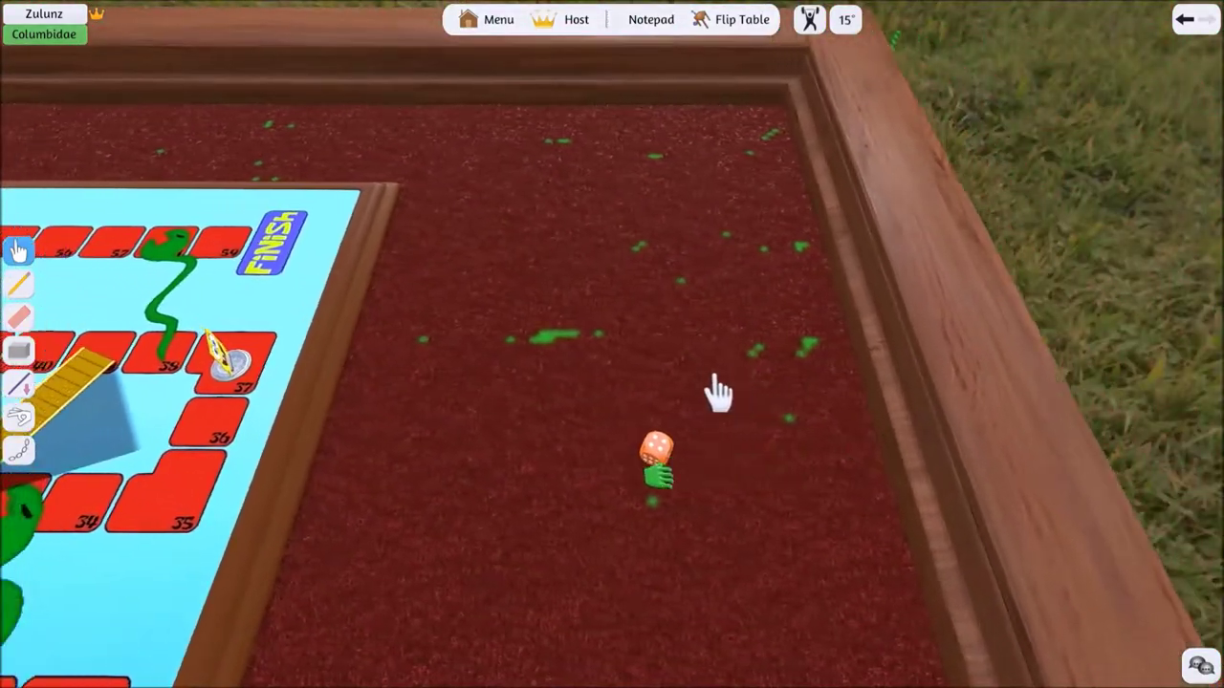
key("a")
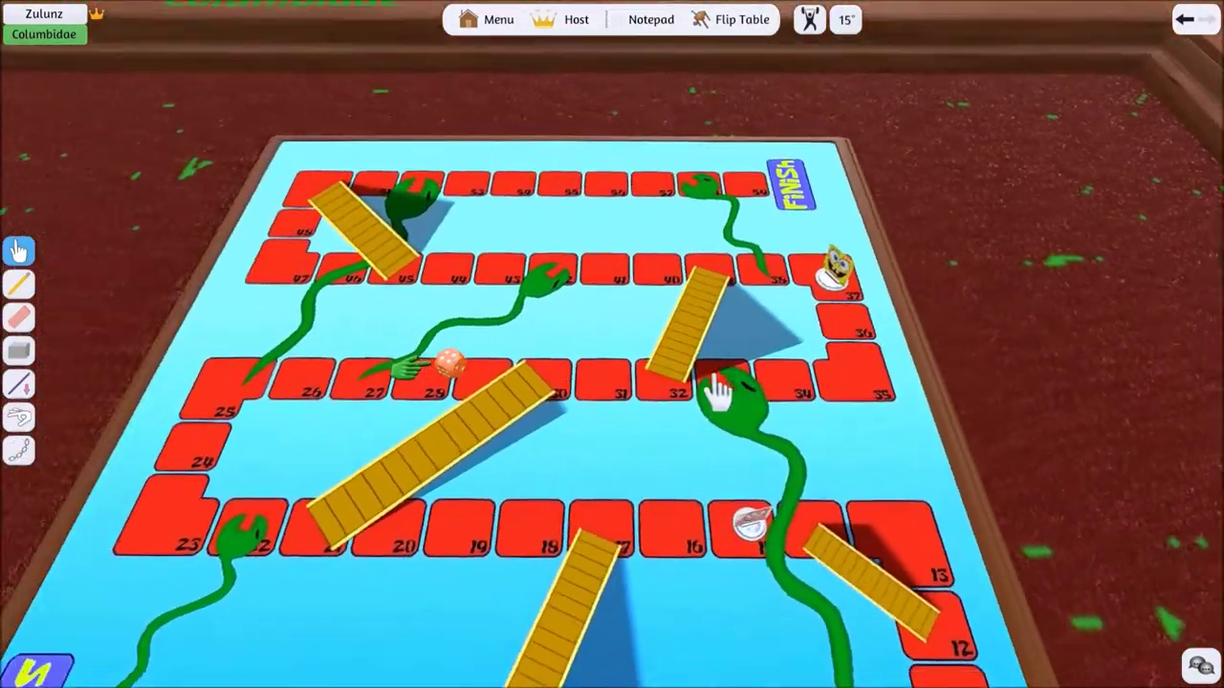
key("w")
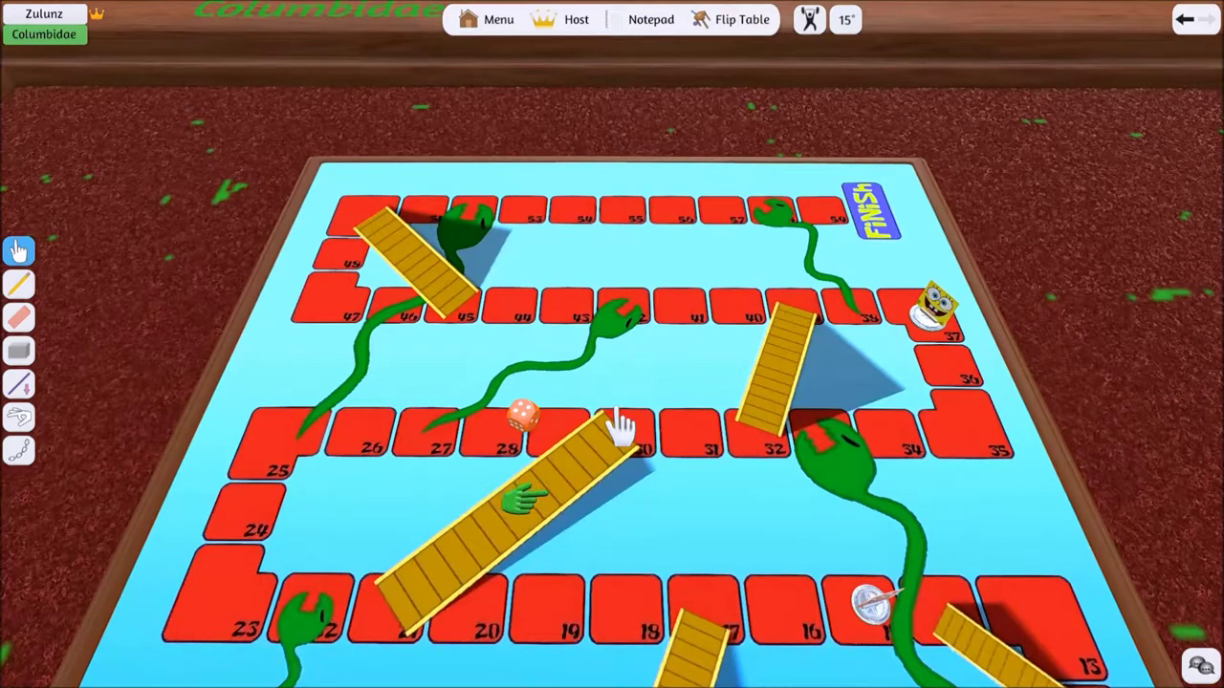
key("s")
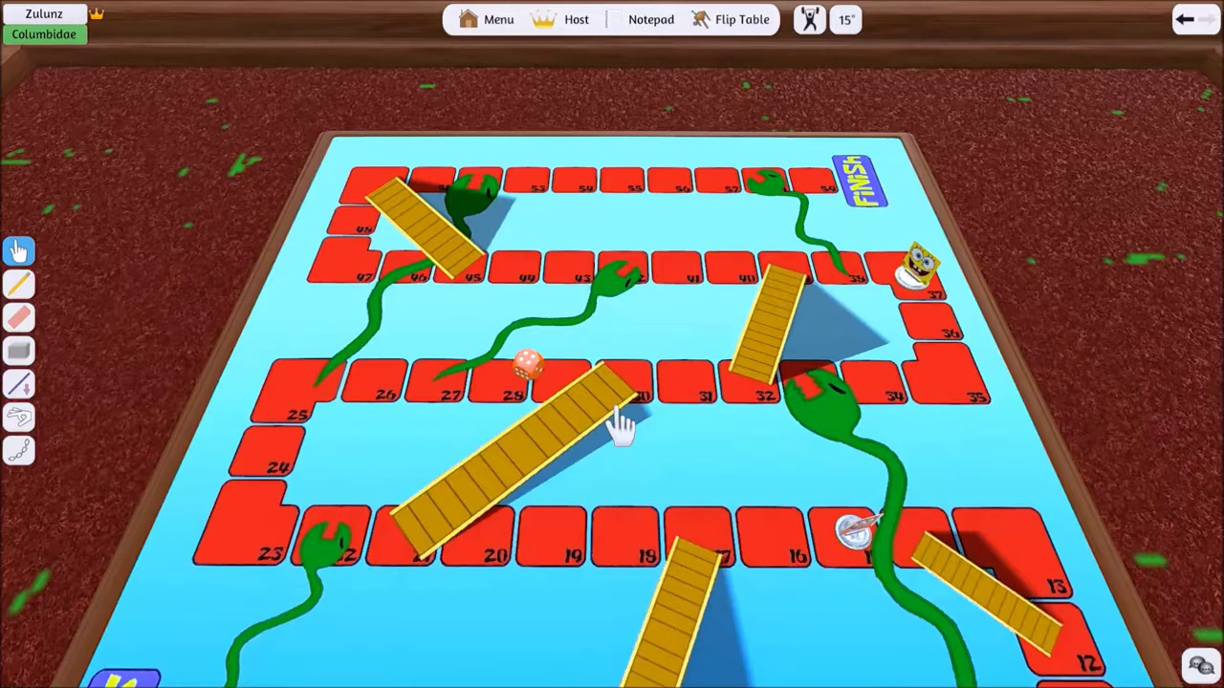
scroll(616, 421, "down", 5)
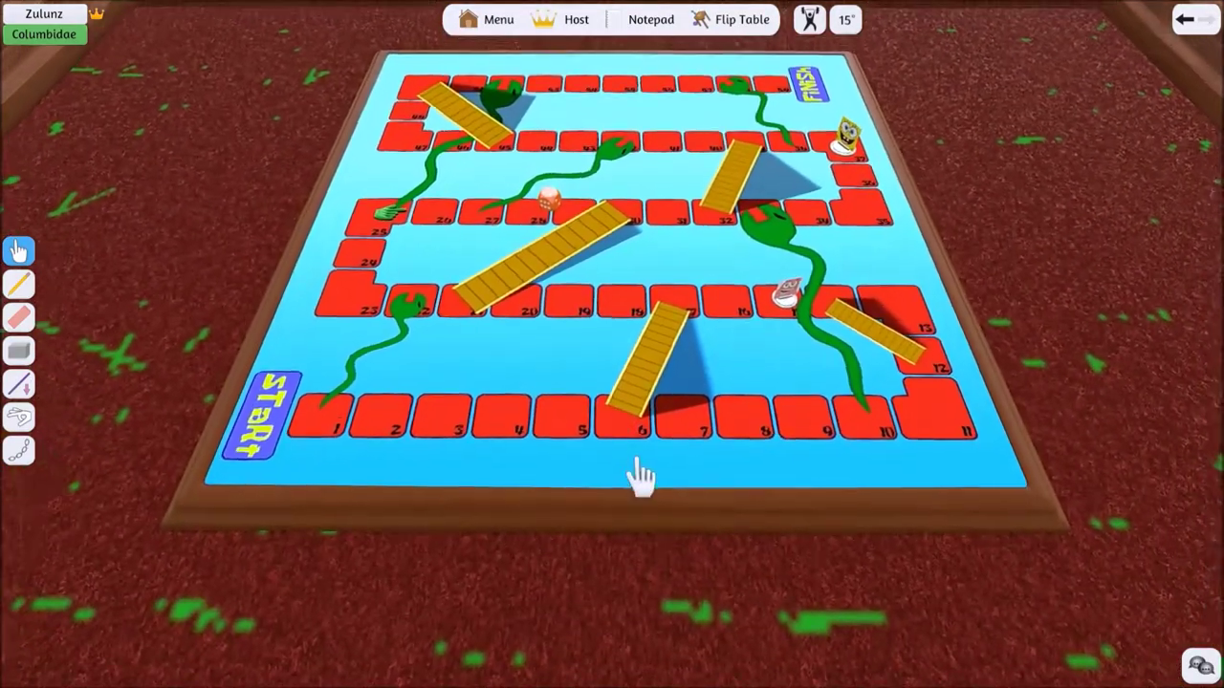
scroll(631, 473, "up", 3)
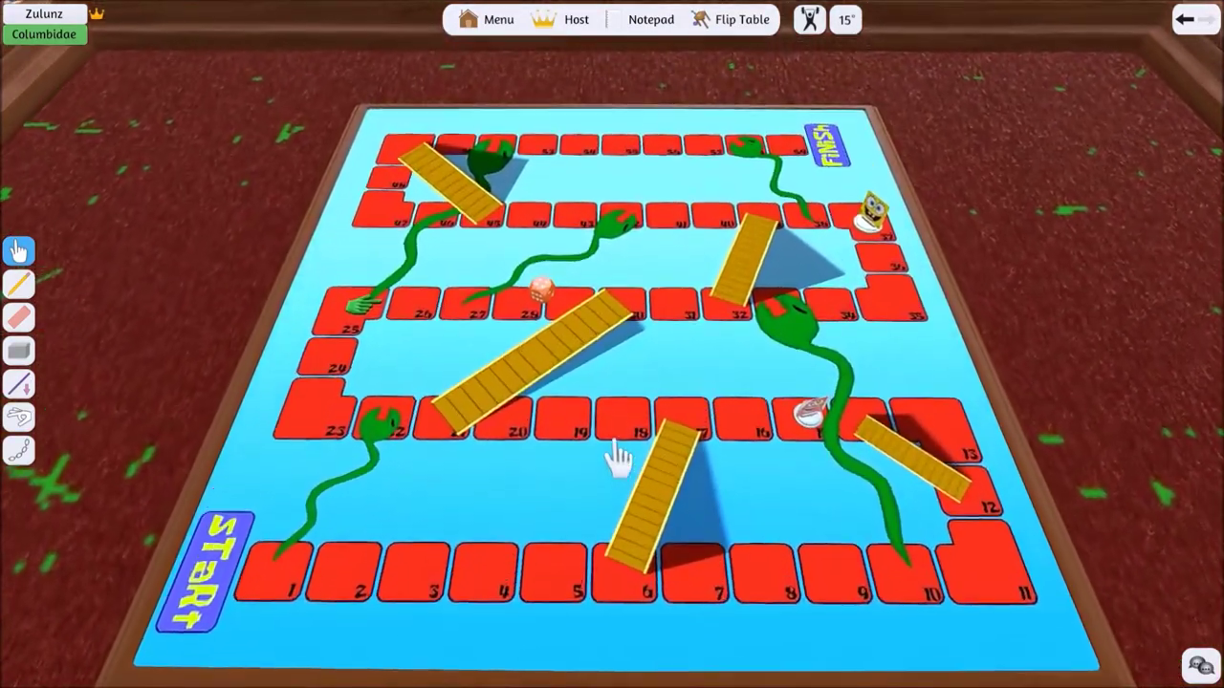
scroll(631, 456, "up", 2)
scroll(641, 463, "up", 3)
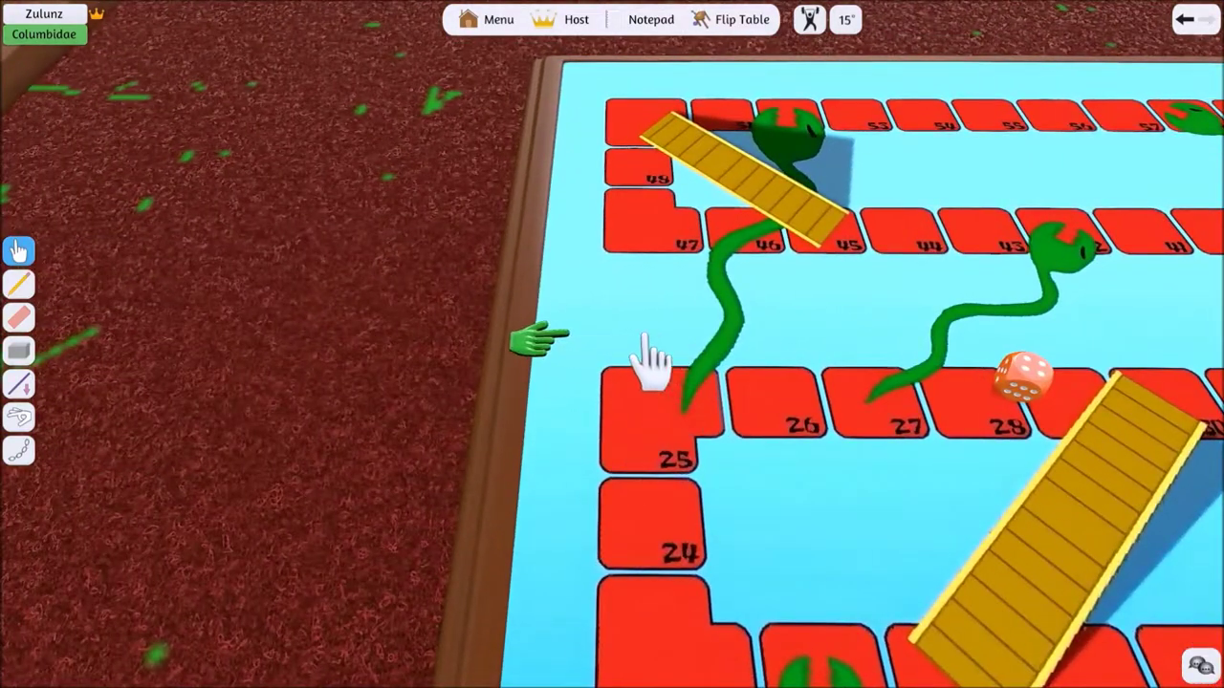
Pan over to square 37 and grab the SpongeBob piece to stand it upright.
key("d")
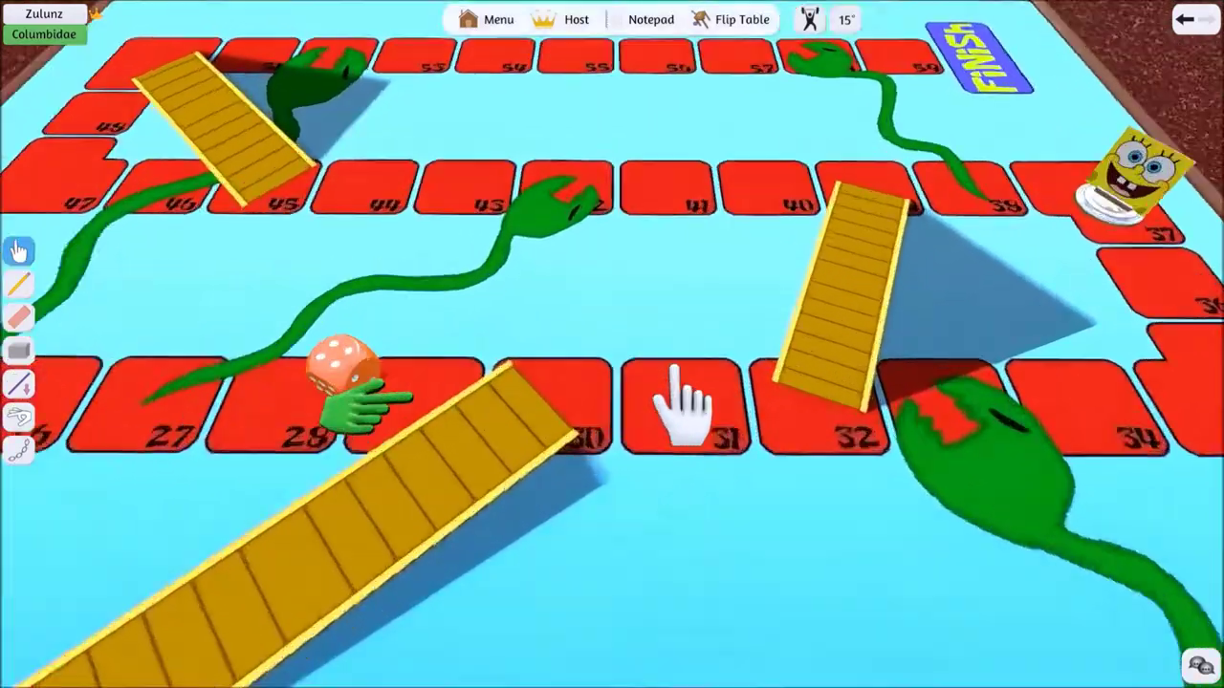
scroll(684, 416, "up", 1)
scroll(691, 411, "down", 5)
scroll(597, 344, "up", 5)
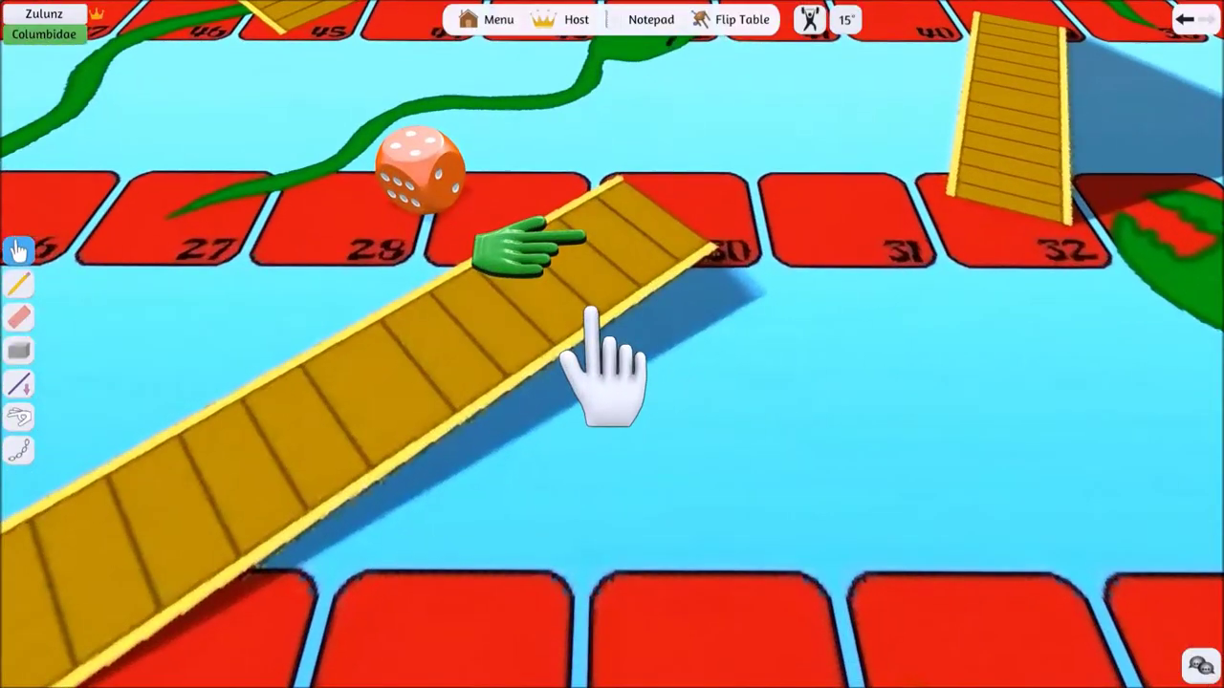
key("w")
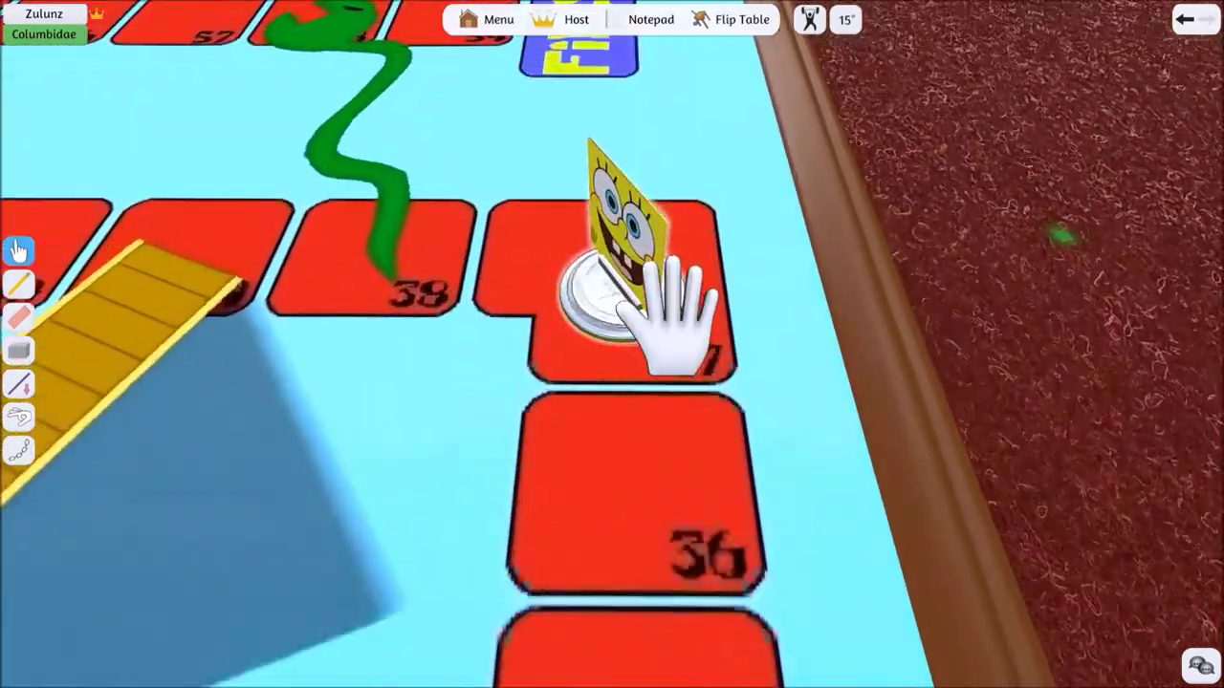
scroll(669, 315, "down", 2)
mouse_move(655, 423)
left_mouse_down()
mouse_move(650, 516)
mouse_move(641, 478)
left_mouse_up()
scroll(606, 437, "down", 3)
scroll(602, 437, "down", 2)
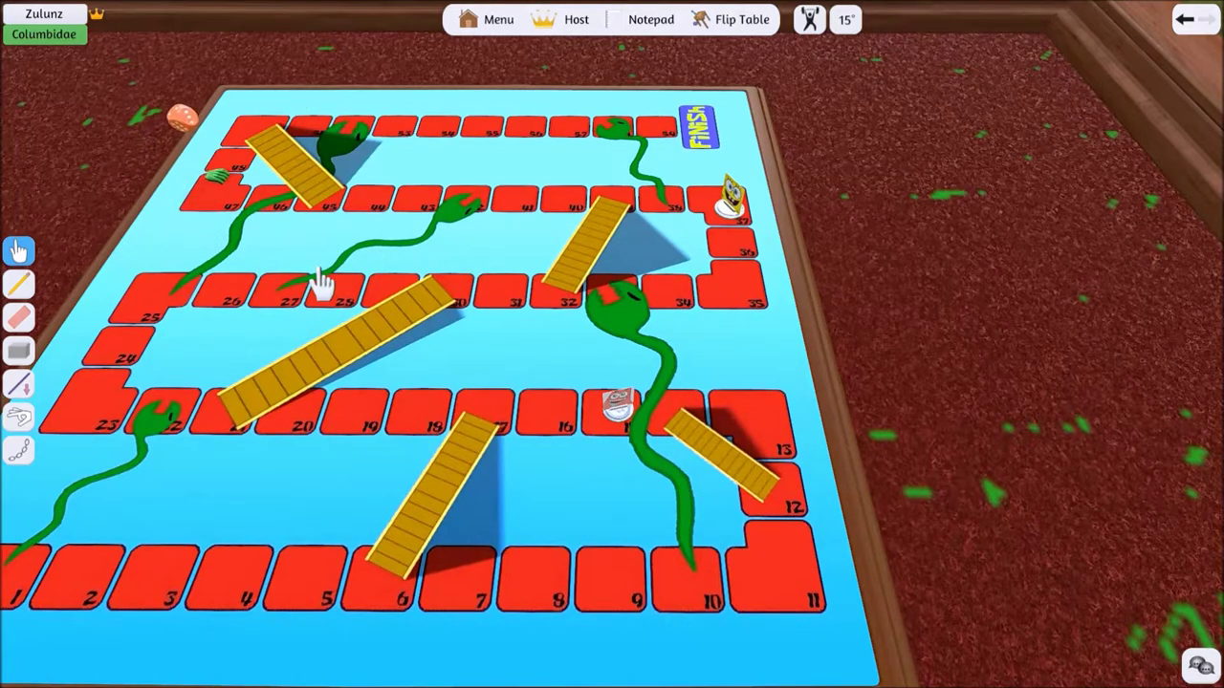
scroll(546, 328, "up", 2)
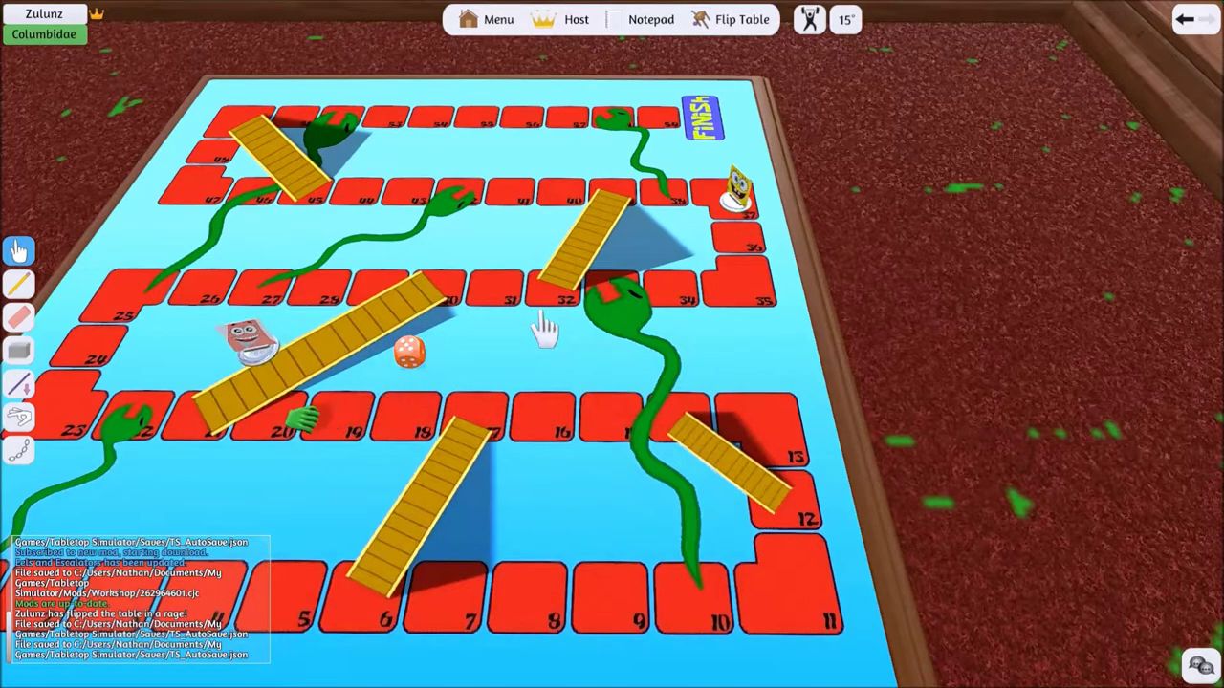
Drag across the board, carry the die toward square 22, and lift SpongeBob off square 37.
left_click_drag(333, 325, 765, 580)
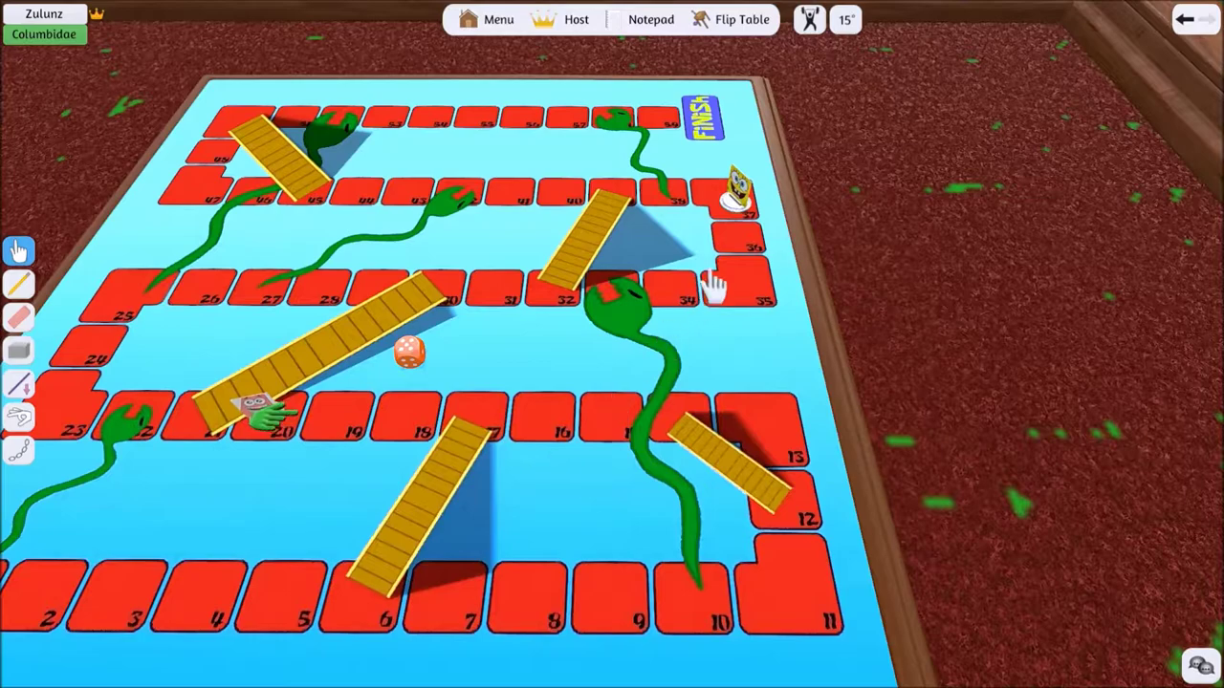
left_click_drag(450, 378, 257, 483)
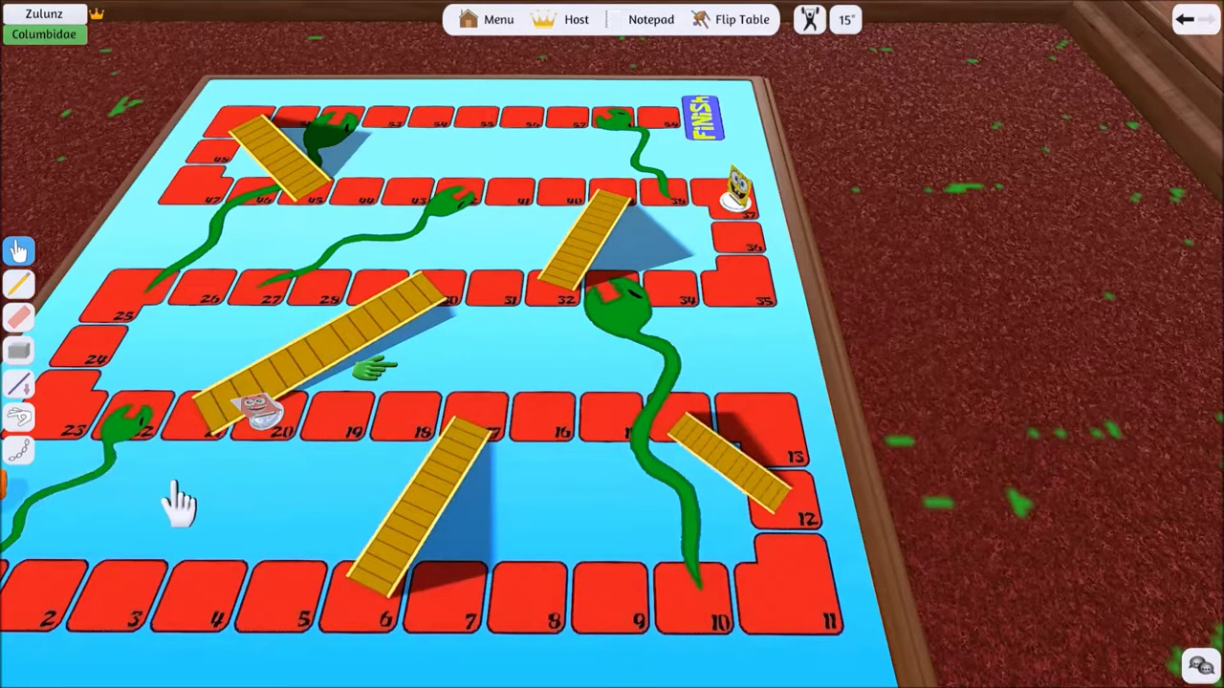
scroll(172, 493, "down", 3)
scroll(564, 392, "up", 3)
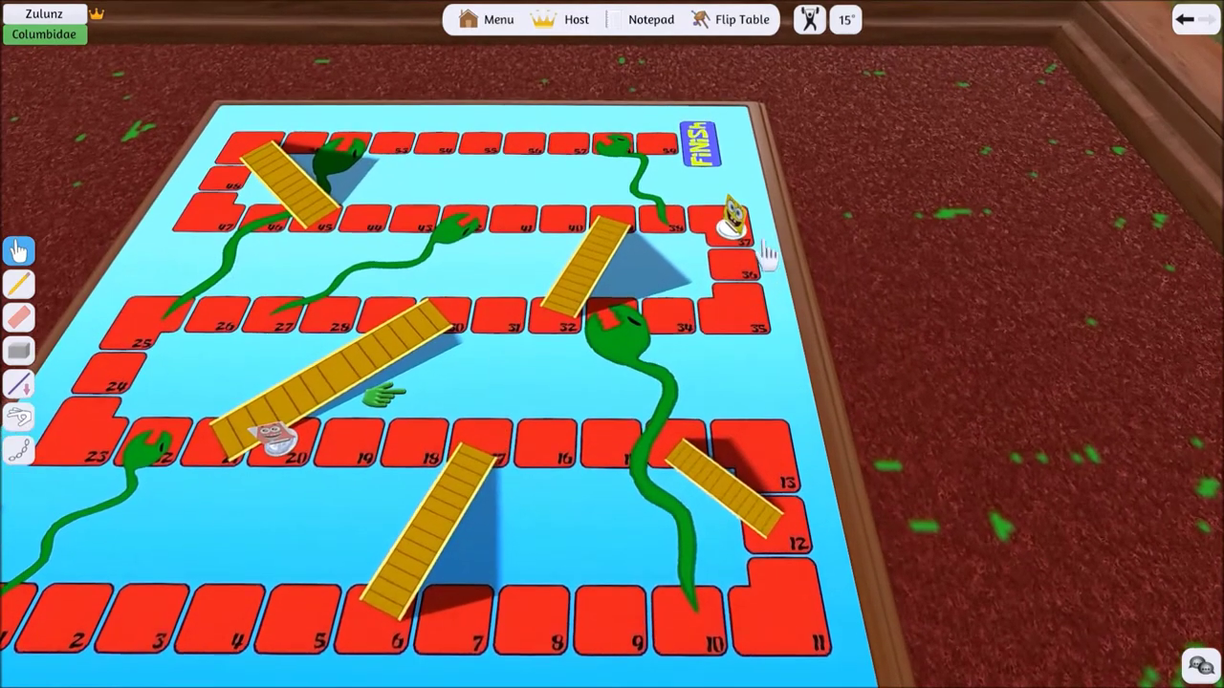
left_click_drag(728, 229, 617, 224)
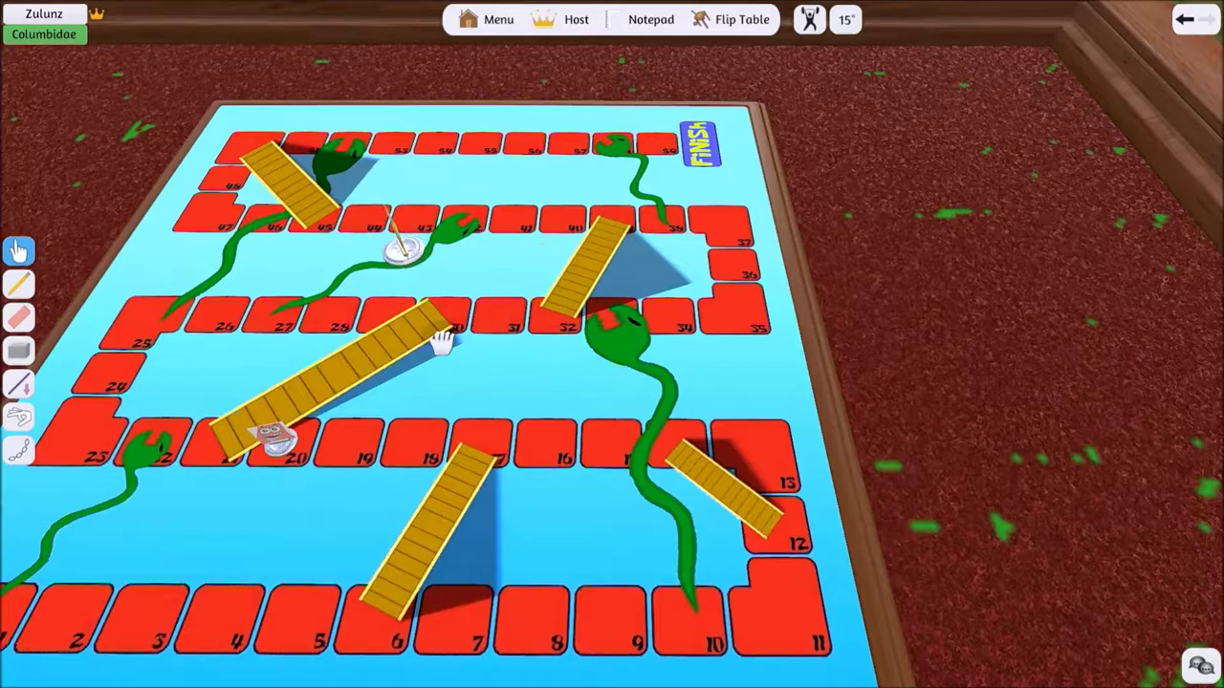
Bring the die down near square 30 and advance the SpongeBob pawn to about square 44.
mouse_move(615, 215)
left_mouse_down()
mouse_move(289, 243)
mouse_move(615, 222)
left_mouse_up()
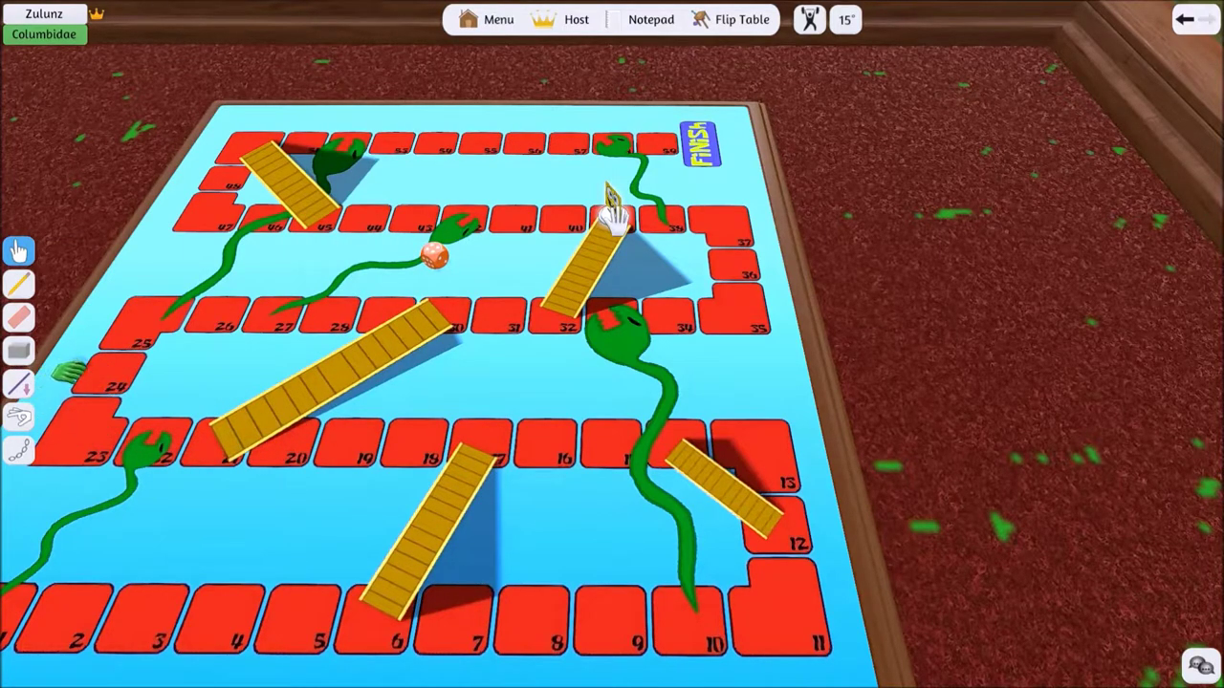
left_click_drag(467, 263, 469, 481)
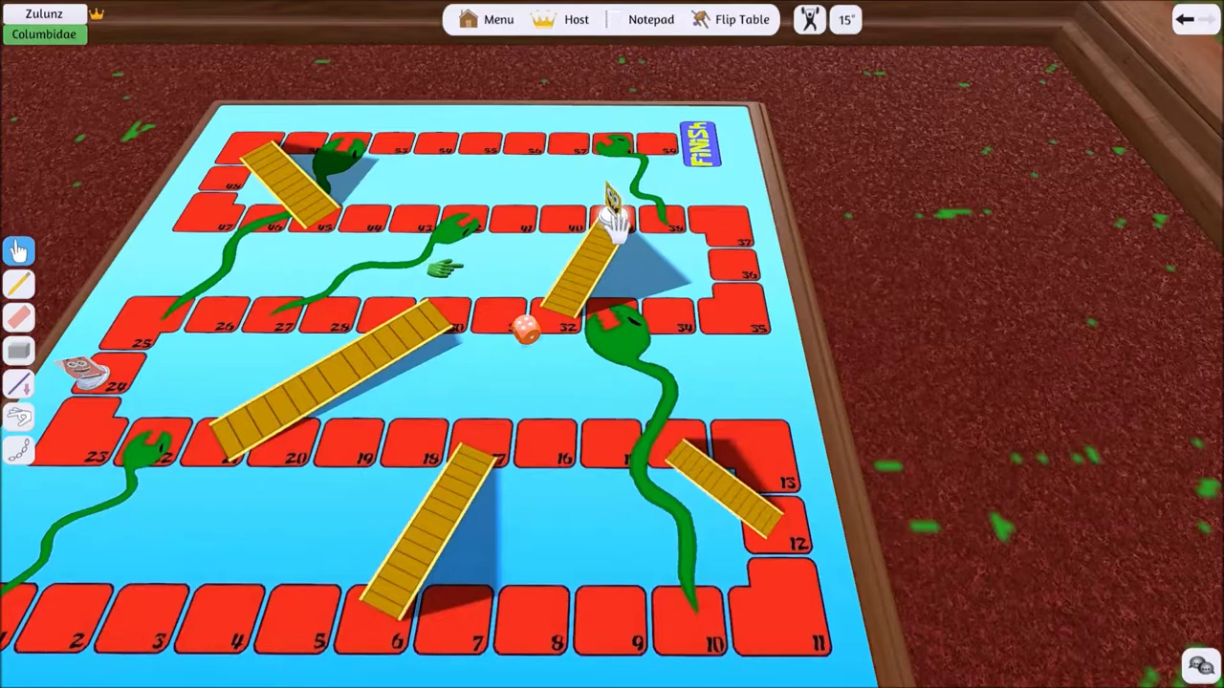
left_click_drag(612, 220, 467, 225)
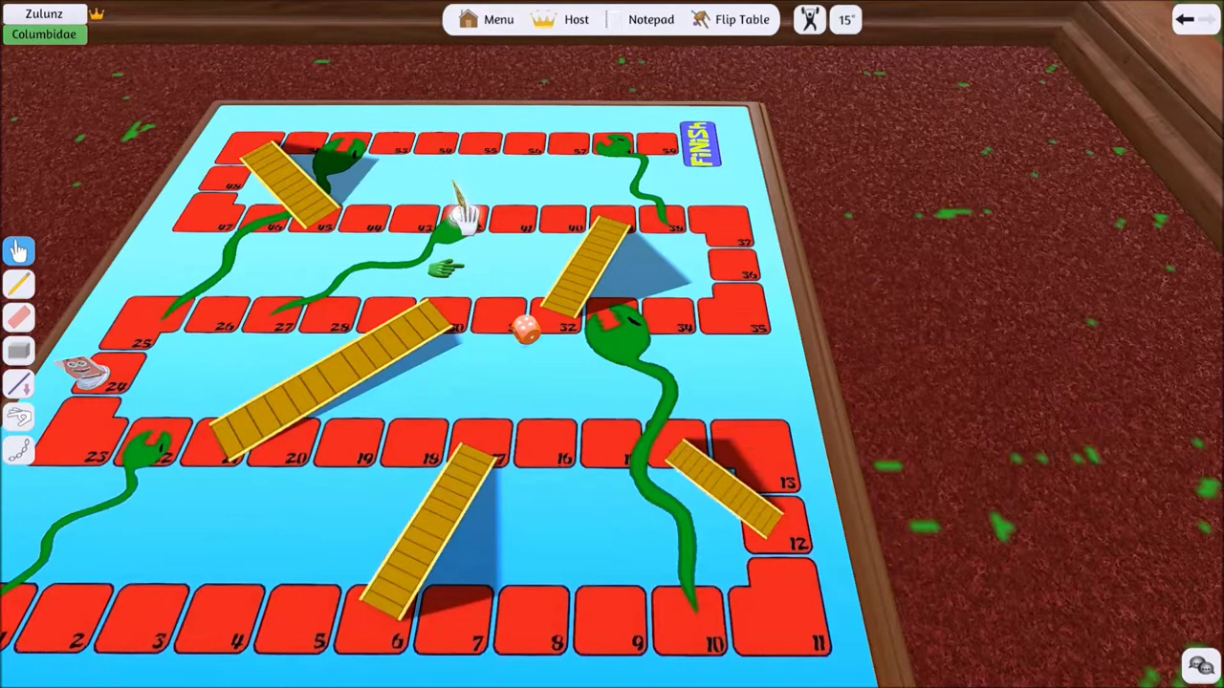
left_click_drag(466, 218, 418, 234)
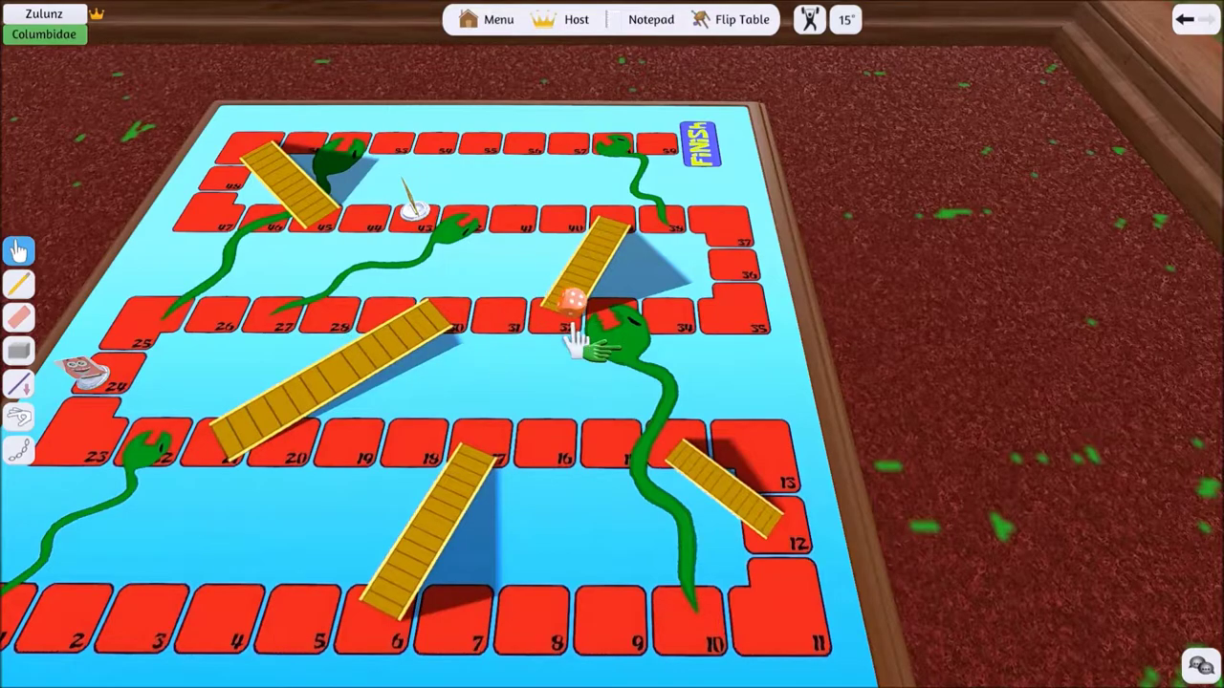
With the Flick tool, flick the die up the board onto the table felt.
left_click(19, 418)
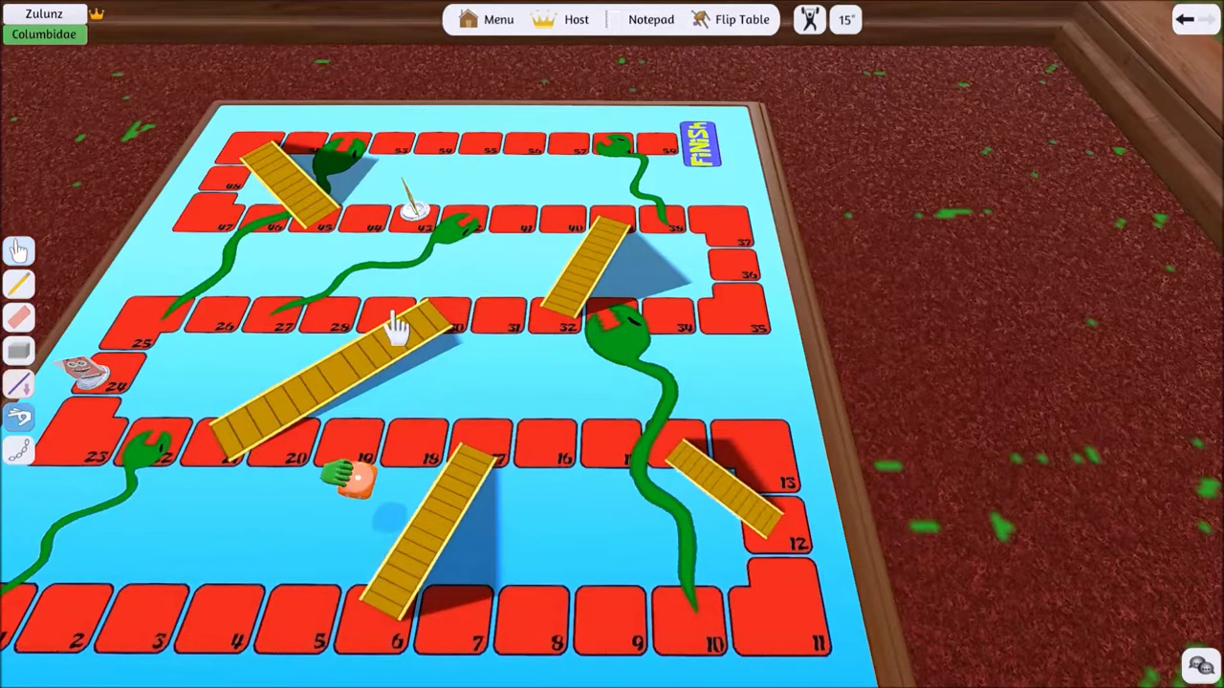
left_click_drag(161, 590, 292, 450)
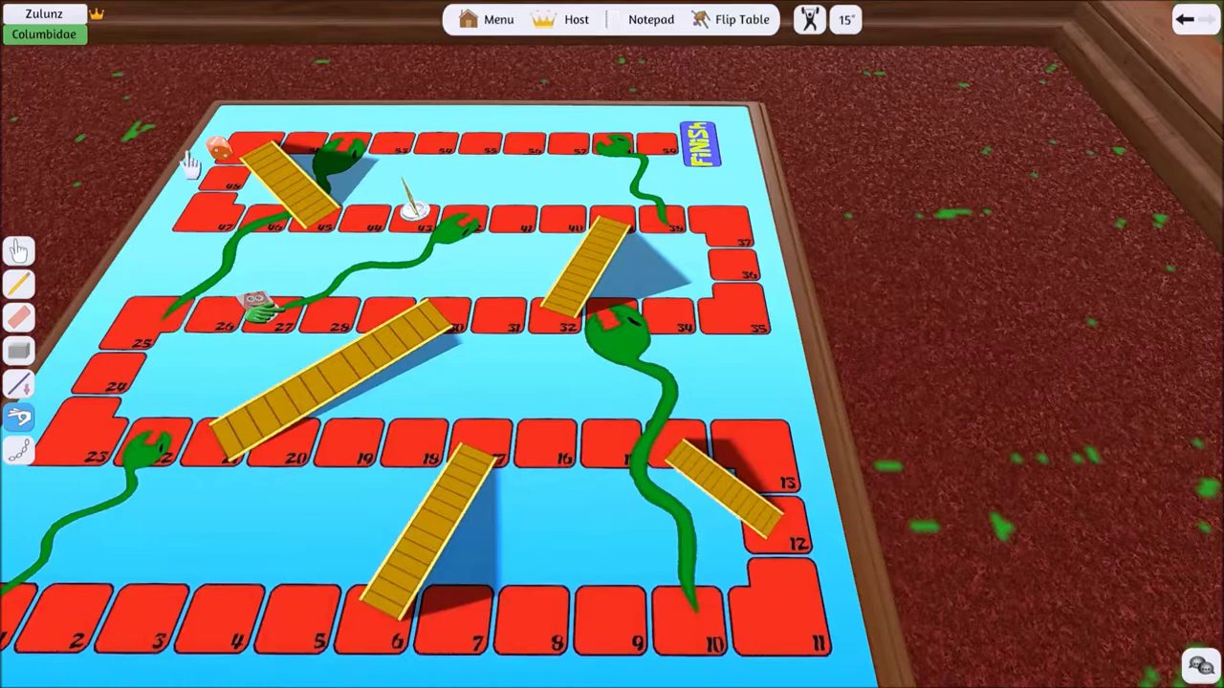
scroll(402, 347, "down", 3)
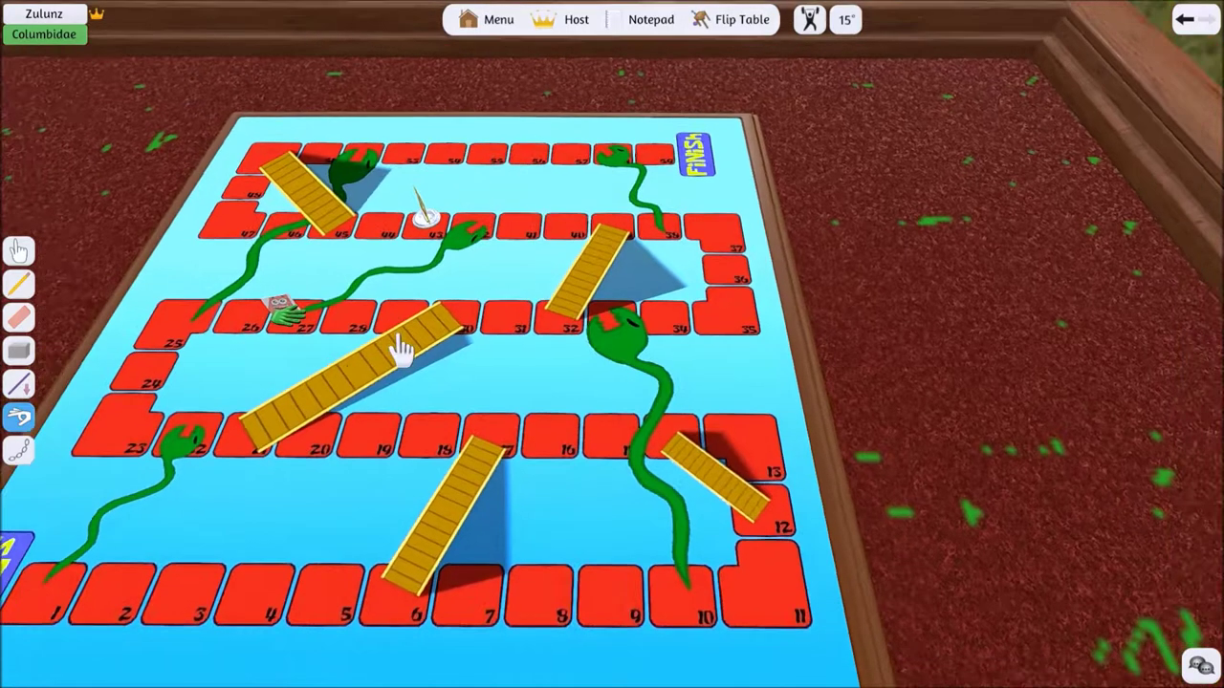
scroll(401, 347, "down", 3)
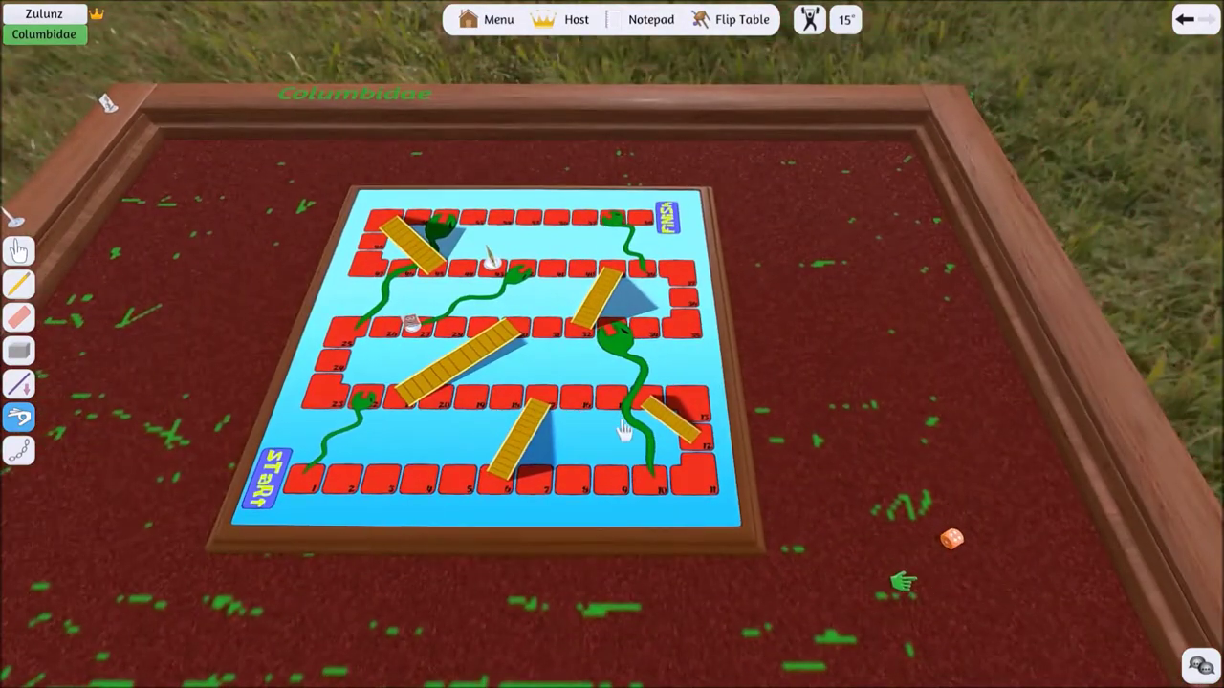
scroll(622, 431, "up", 3)
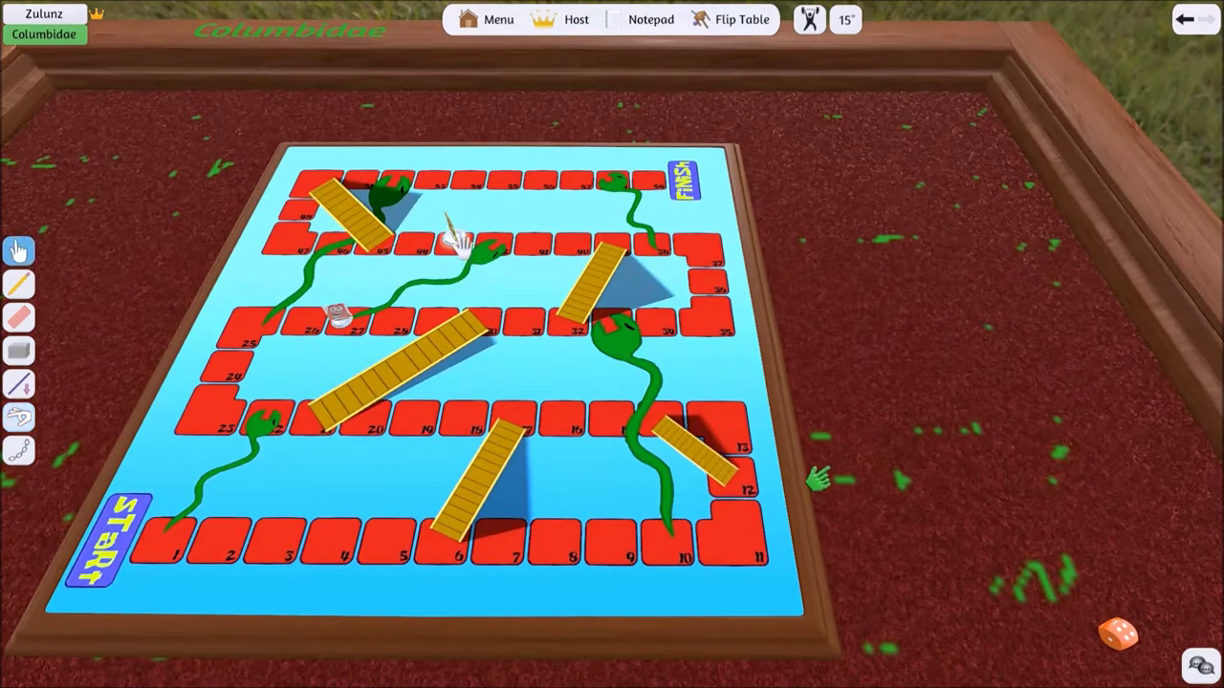
left_click_drag(460, 241, 416, 247)
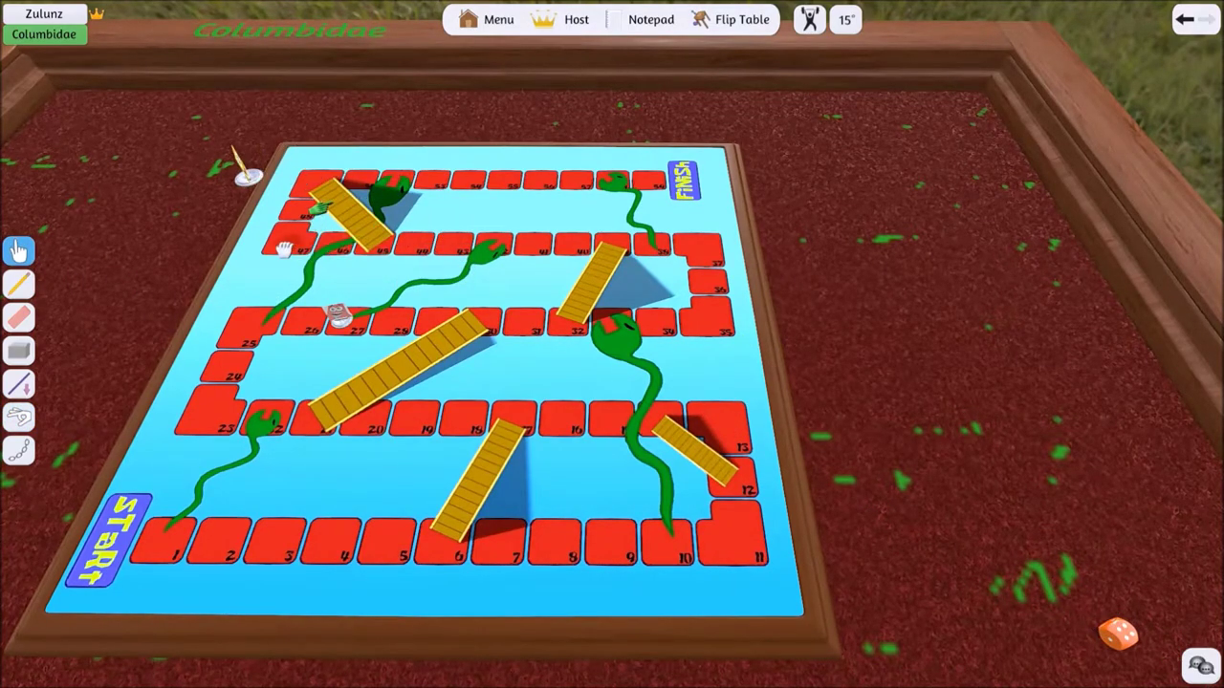
scroll(289, 251, "down", 3)
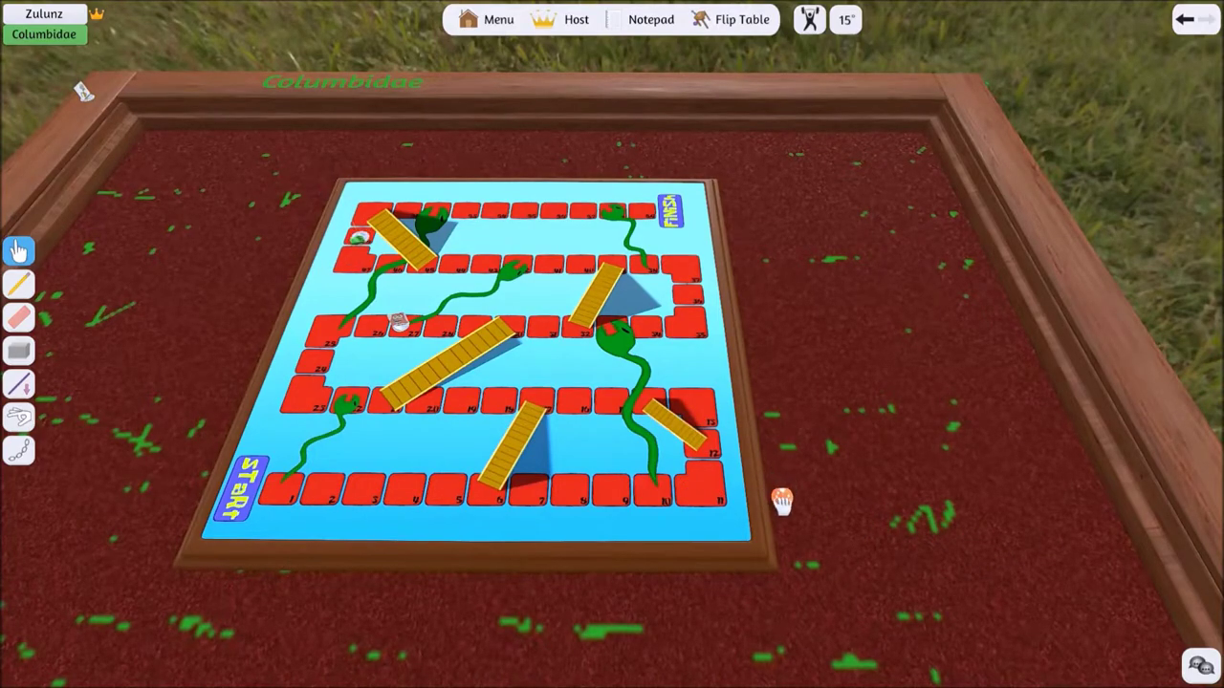
scroll(584, 400, "up", 3)
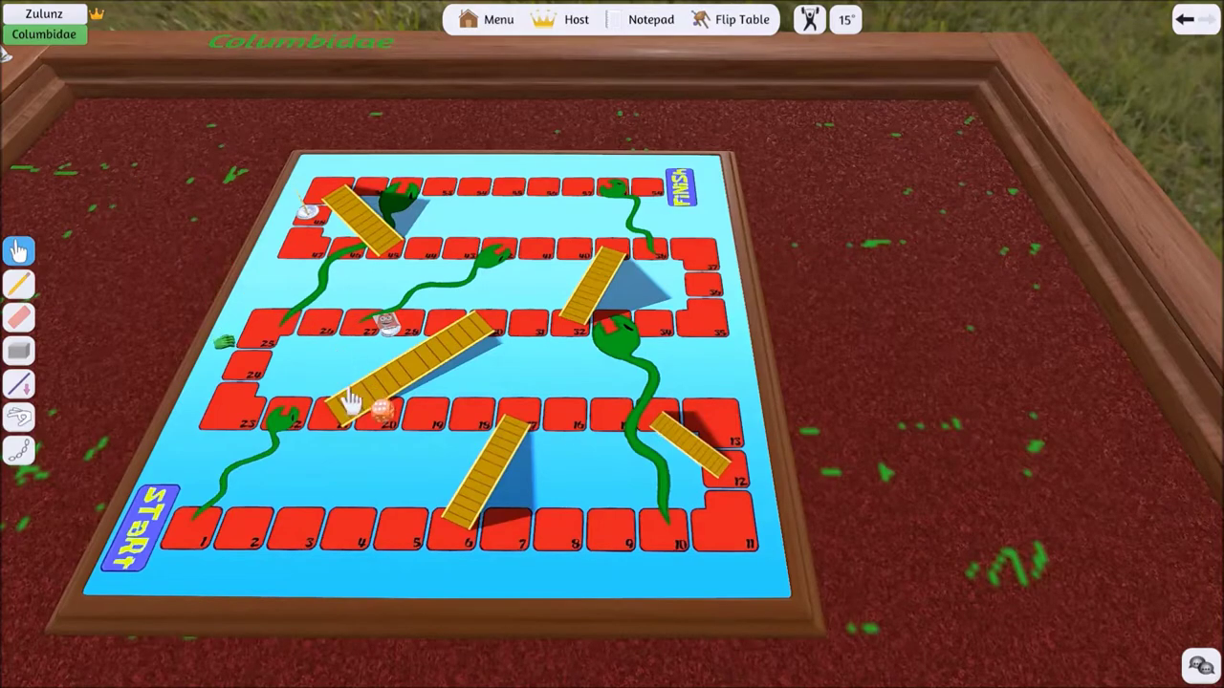
left_click_drag(352, 402, 400, 385)
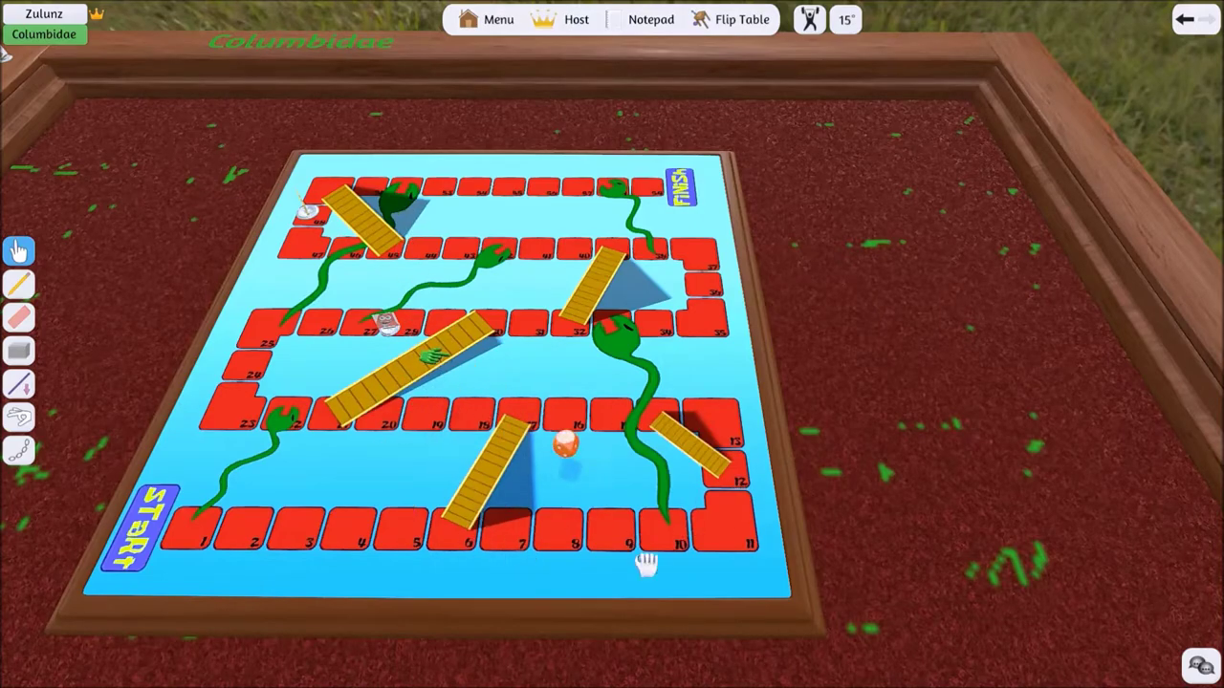
scroll(528, 237, "up", 1)
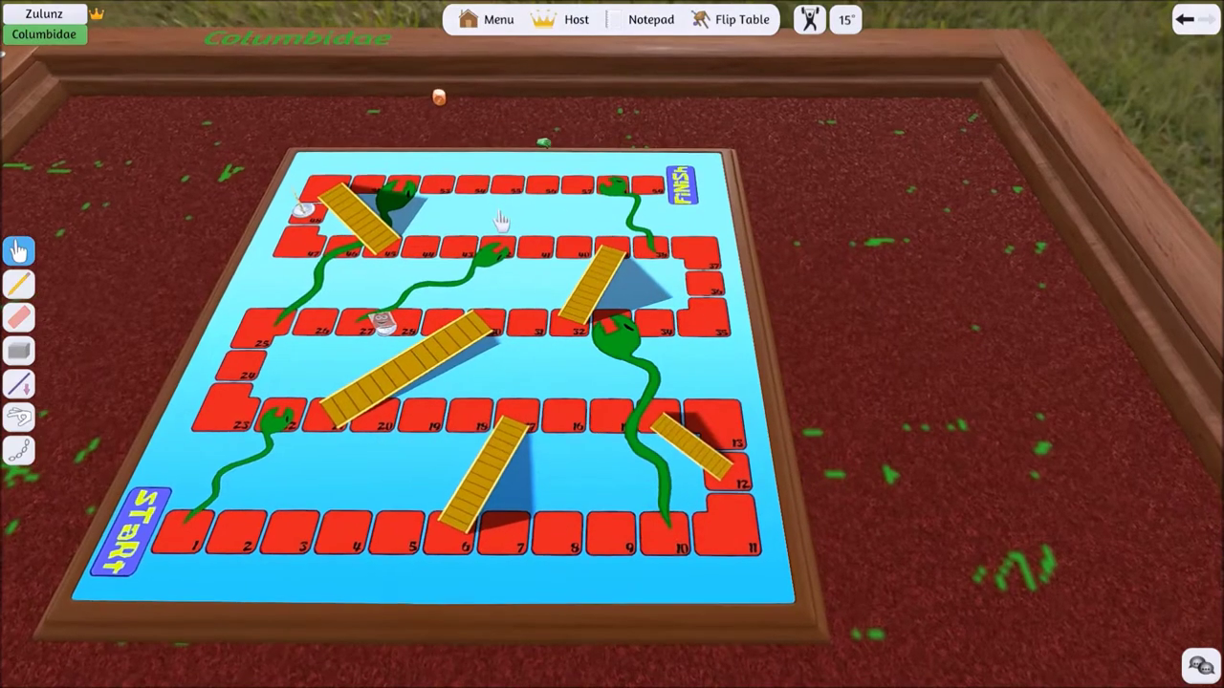
scroll(506, 226, "up", 1)
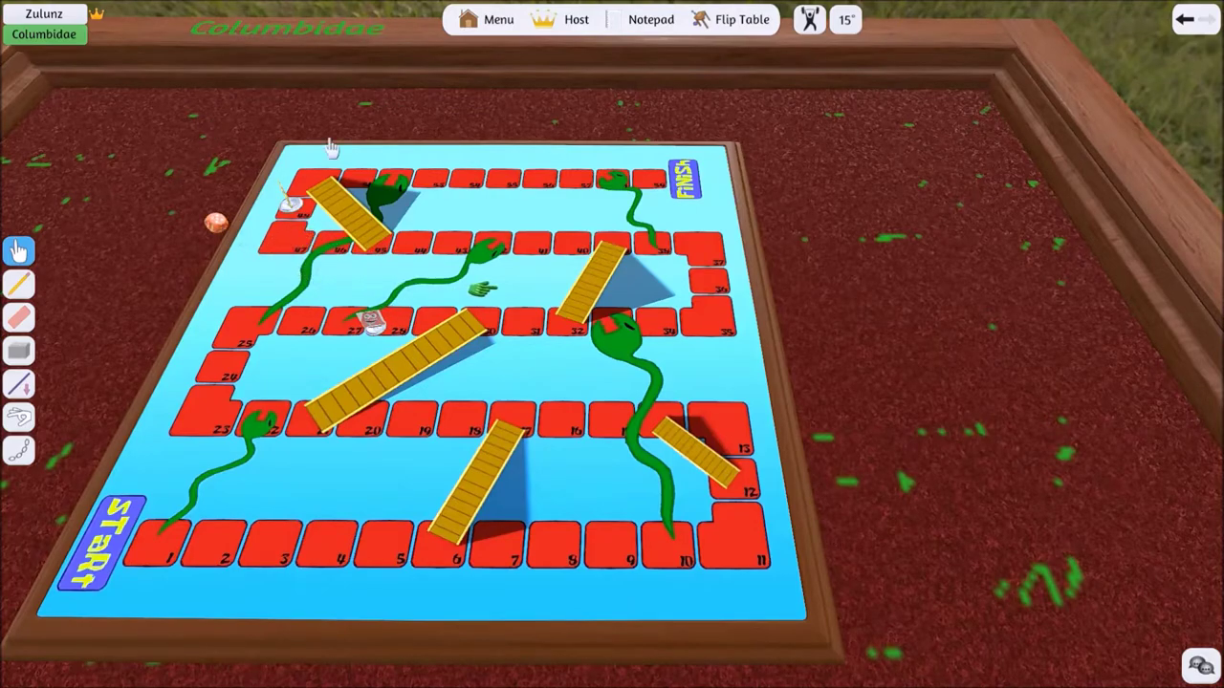
scroll(178, 232, "up", 1)
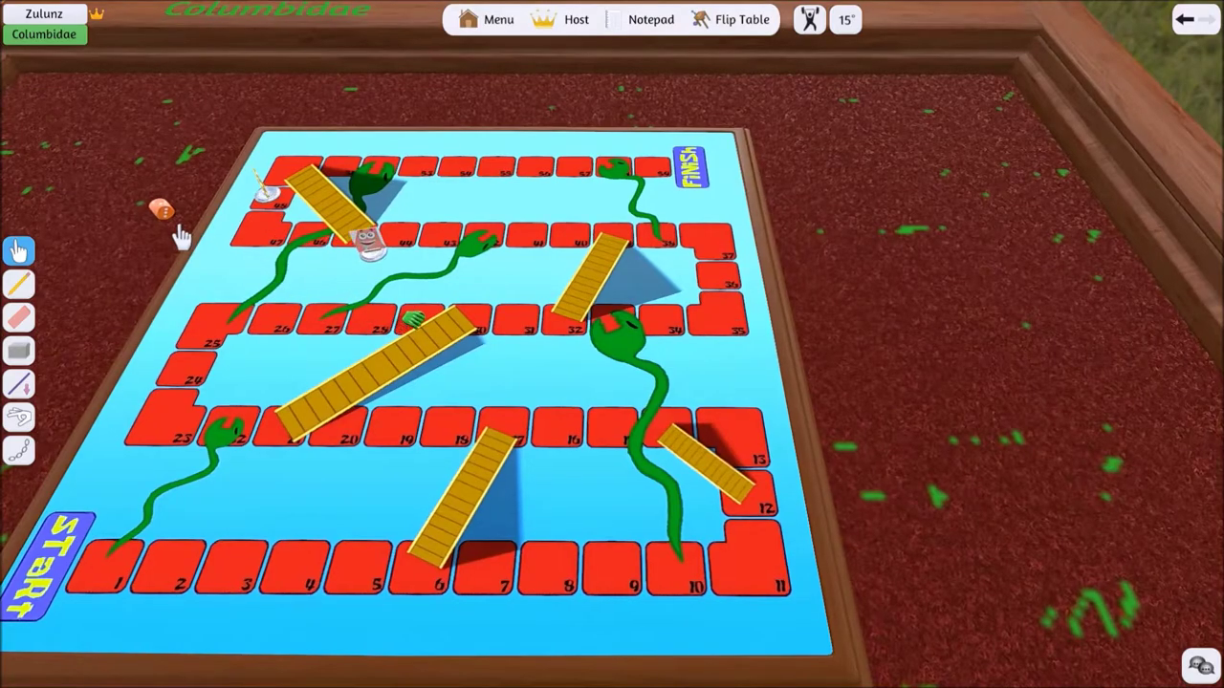
scroll(180, 239, "up", 3)
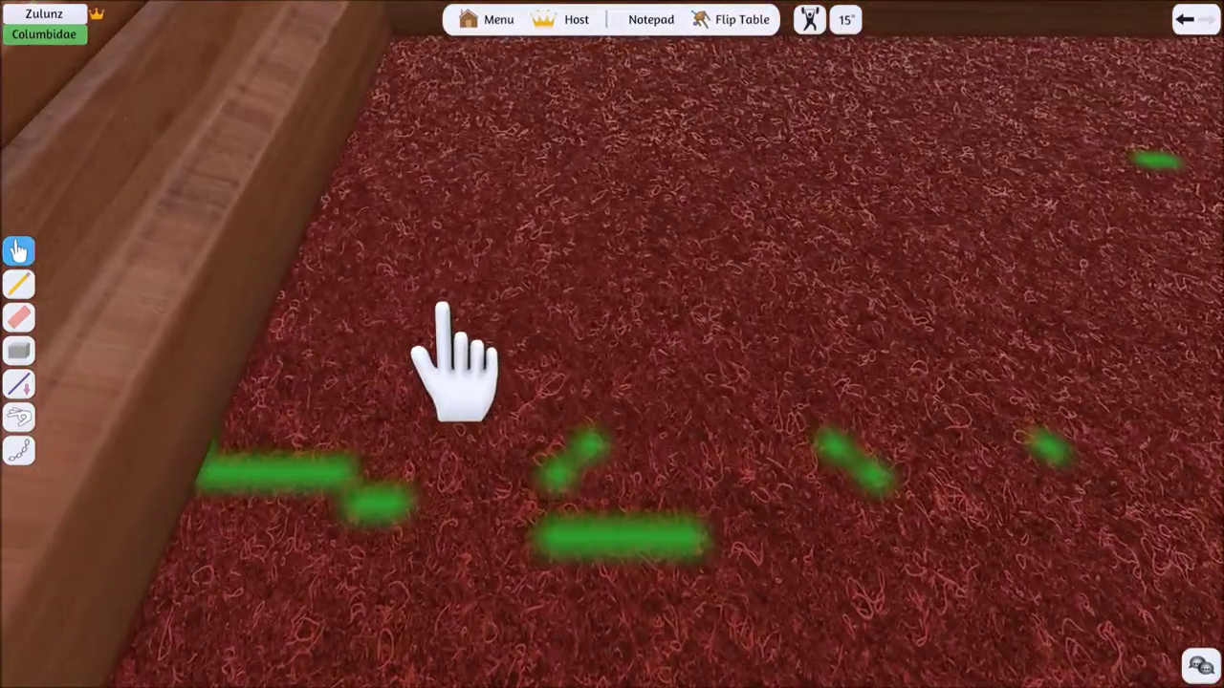
scroll(453, 355, "down", 3)
scroll(475, 306, "up", 3)
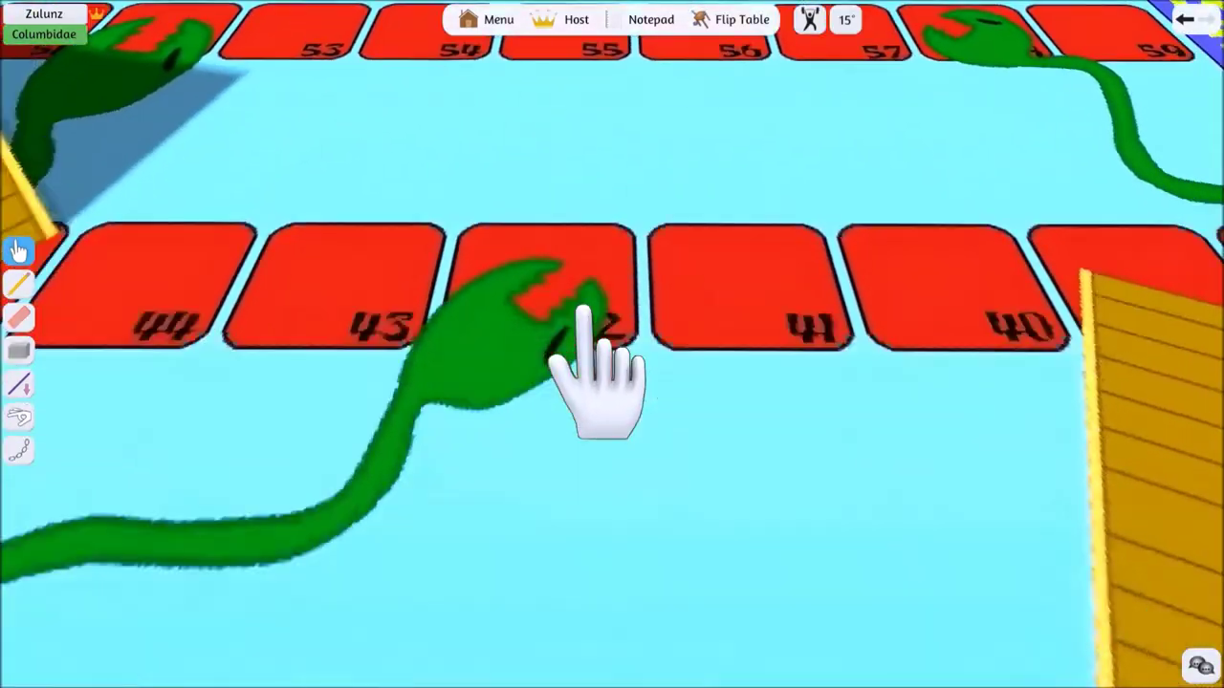
scroll(595, 392, "down", 5)
scroll(574, 330, "down", 3)
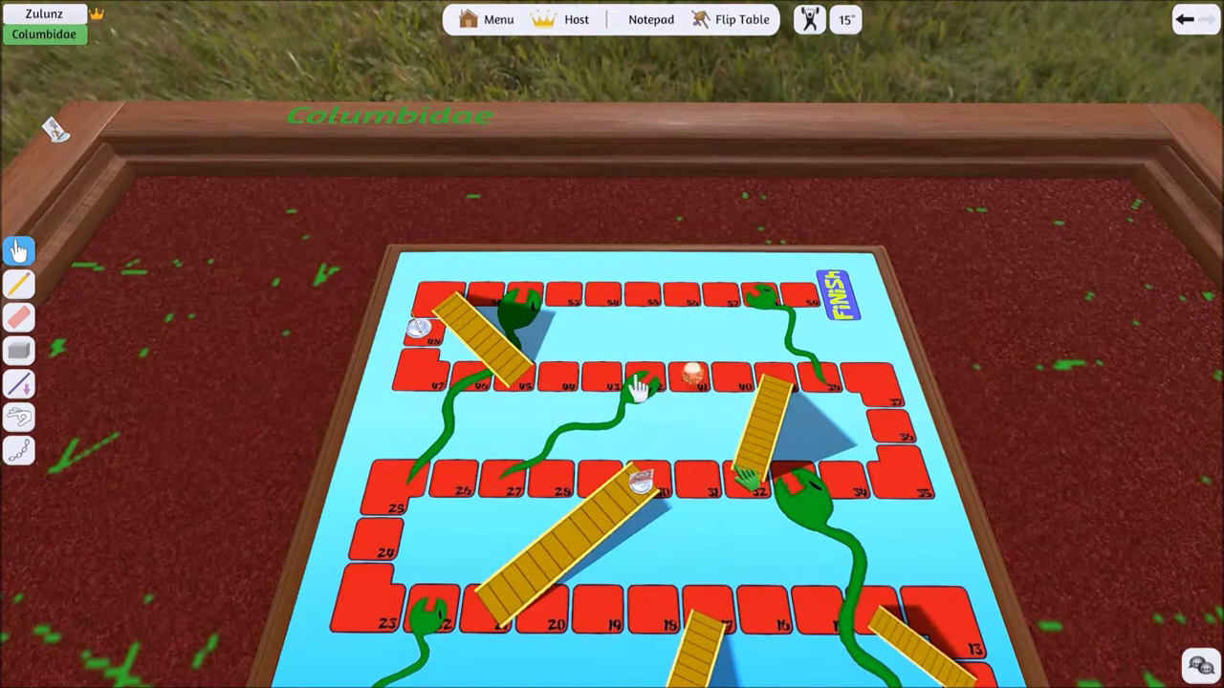
scroll(639, 387, "up", 2)
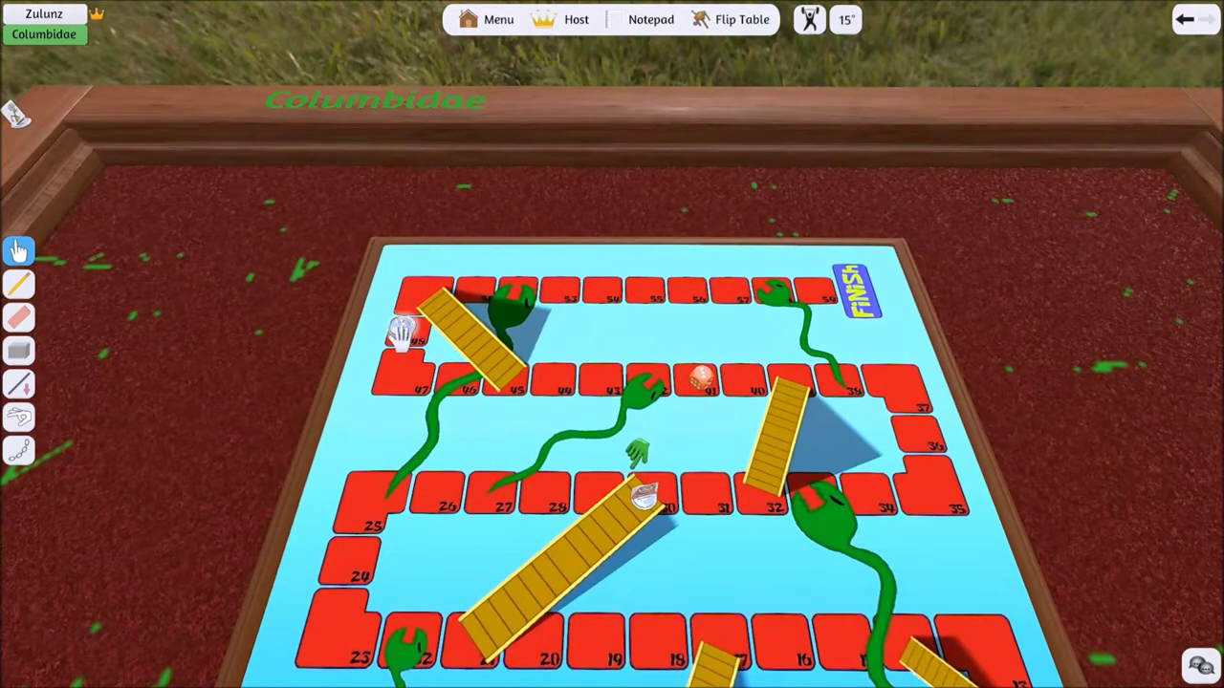
Move the white pawn from square 48 to 49 and roll the die toward the far edge.
mouse_move(399, 330)
left_mouse_down()
mouse_move(416, 313)
mouse_move(518, 299)
mouse_move(404, 335)
left_mouse_up()
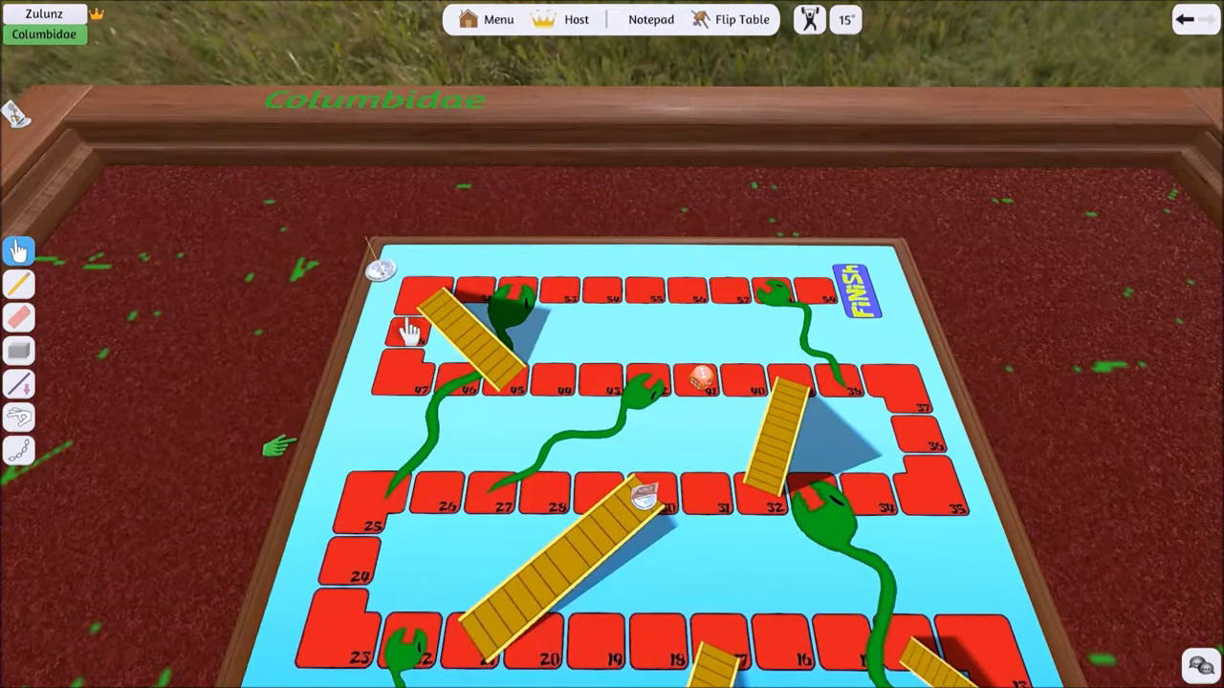
scroll(302, 283, "down", 2)
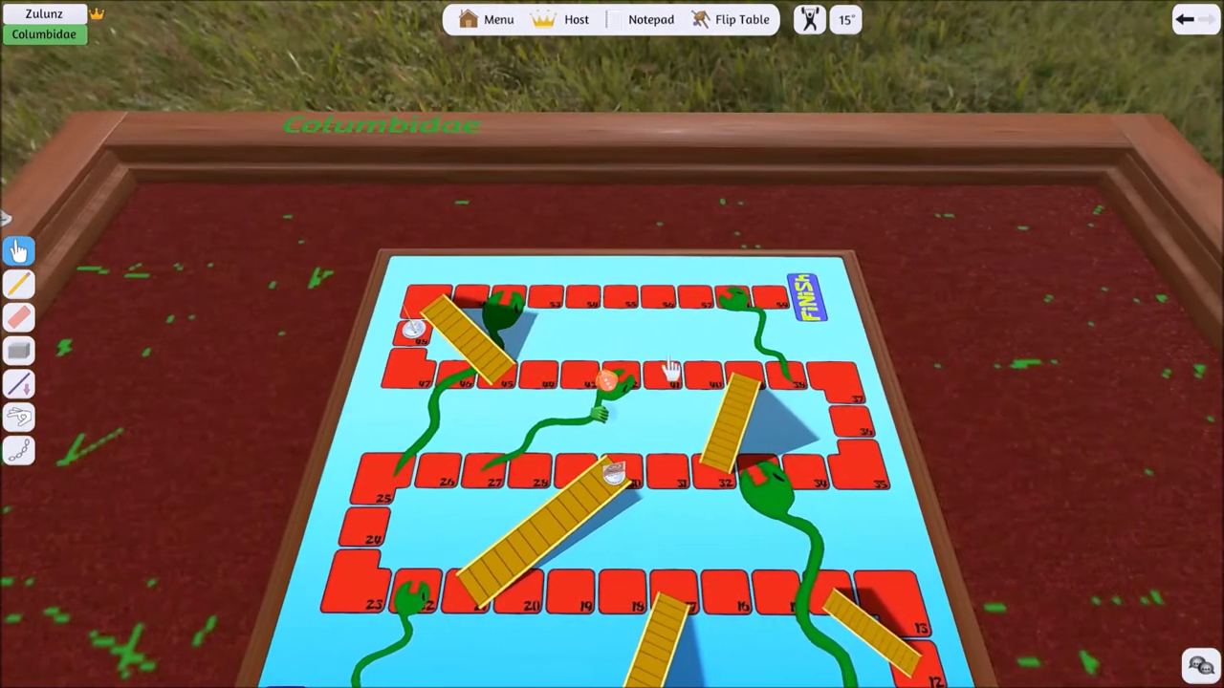
mouse_move(670, 368)
left_mouse_down()
mouse_move(577, 372)
mouse_move(566, 360)
left_mouse_up()
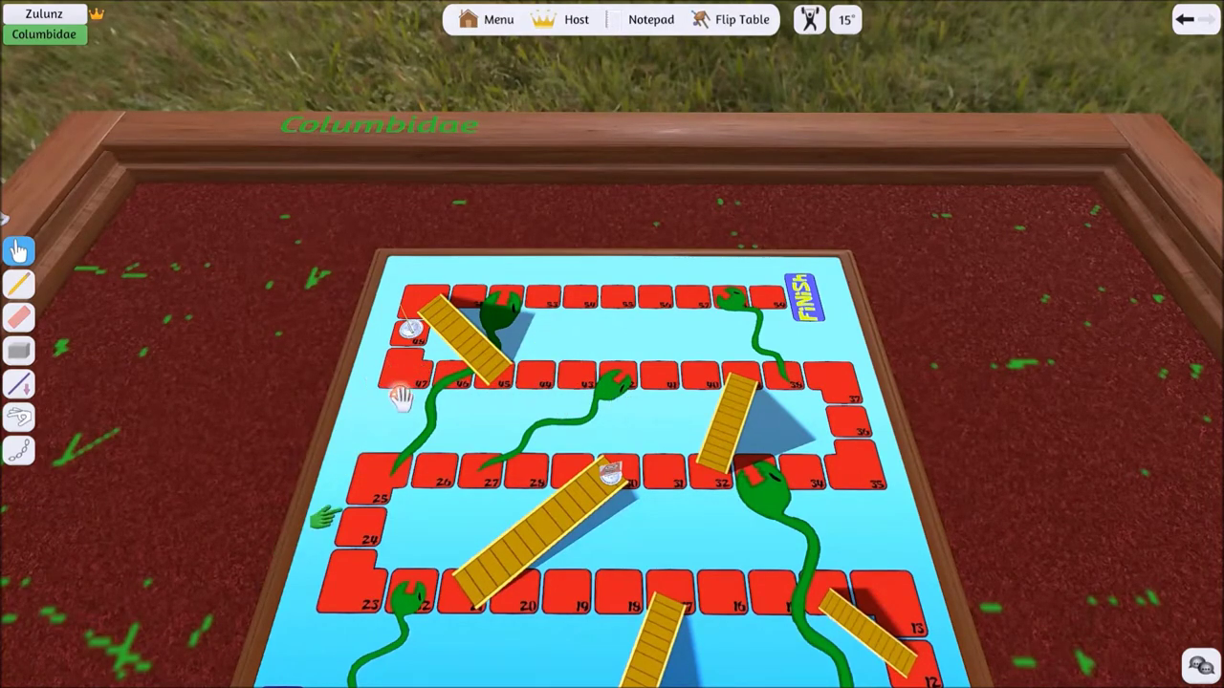
left_click_drag(435, 378, 598, 316)
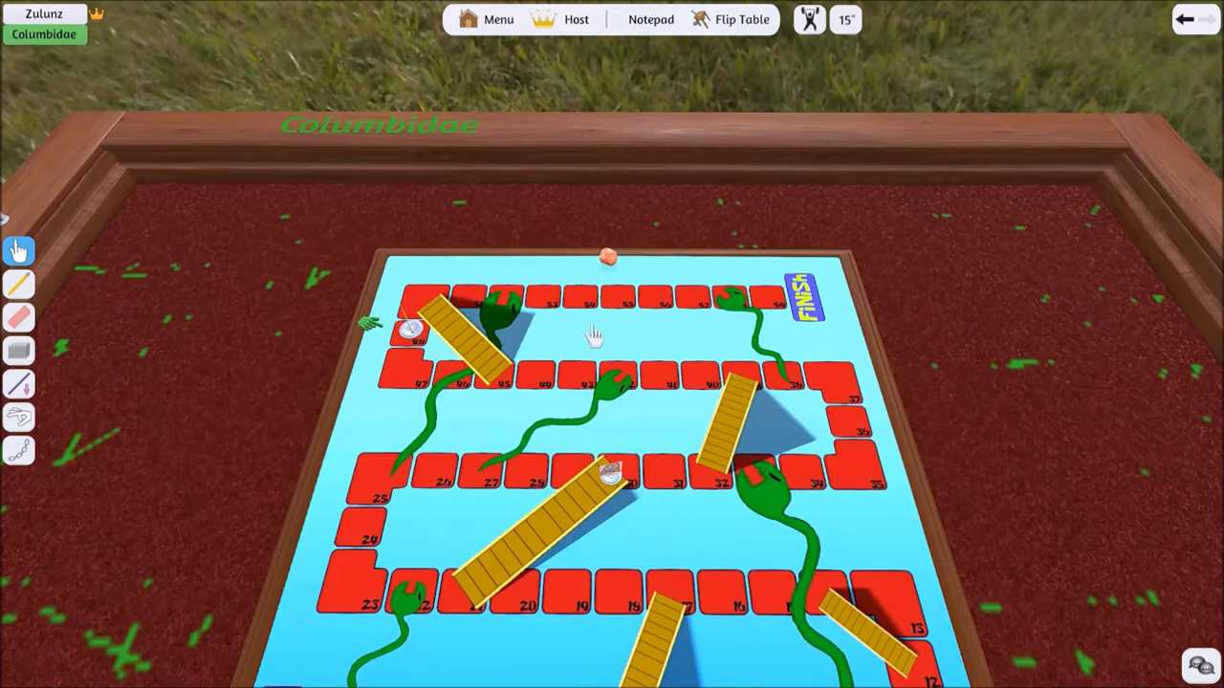
scroll(593, 335, "up", 3)
scroll(590, 338, "up", 5)
scroll(612, 459, "down", 1)
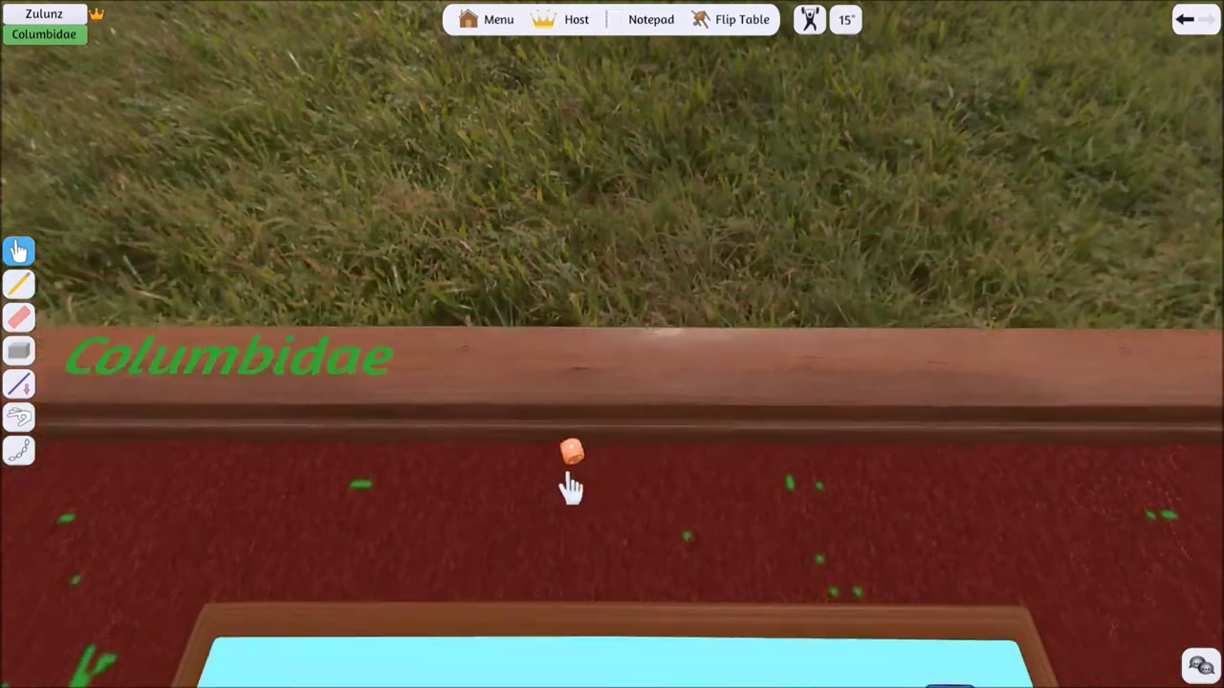
scroll(570, 487, "down", 4)
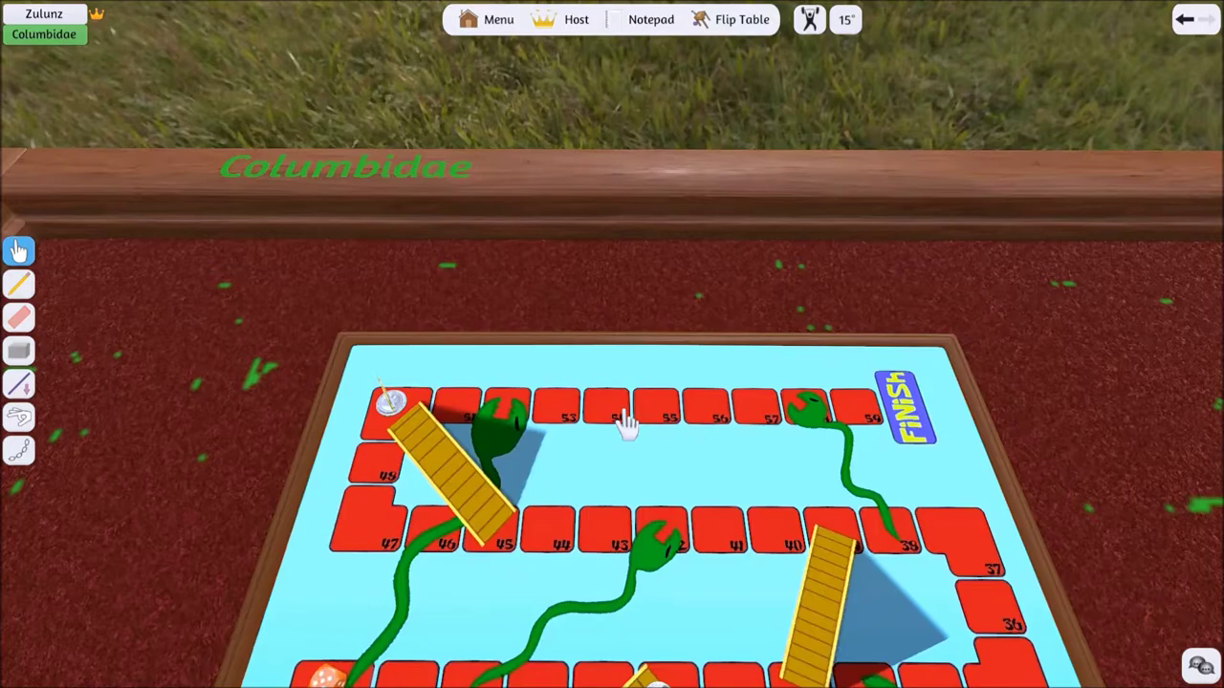
scroll(478, 437, "down", 3)
scroll(466, 443, "down", 2)
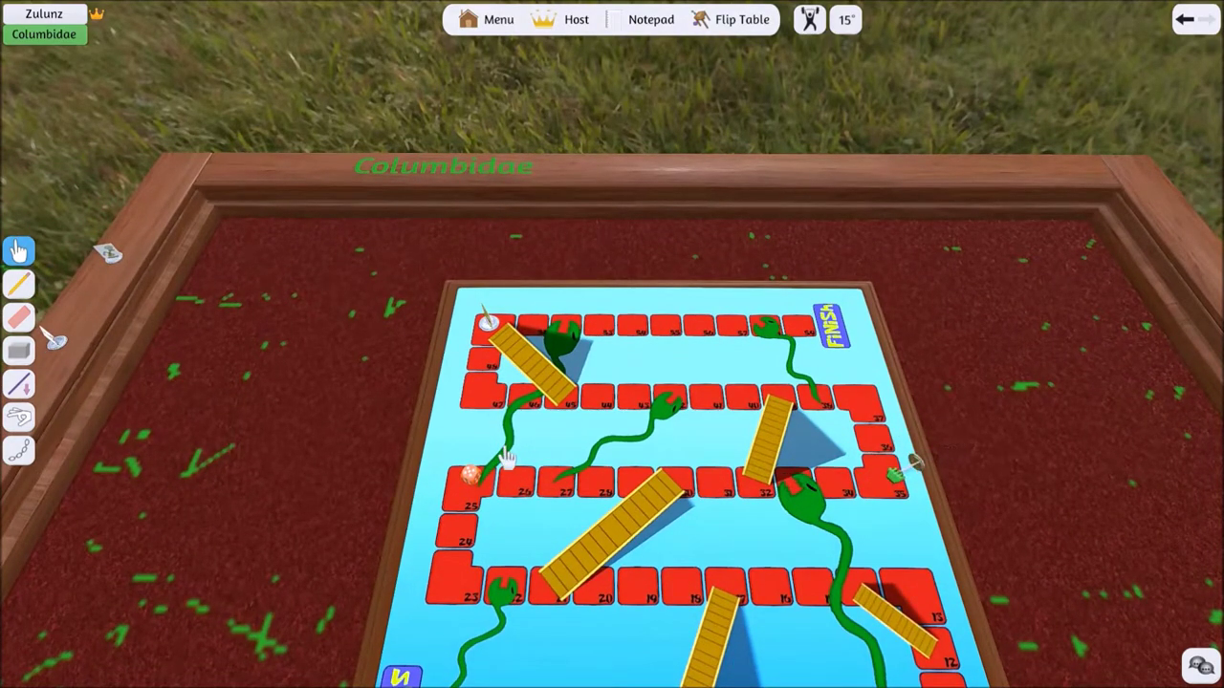
scroll(507, 459, "up", 3)
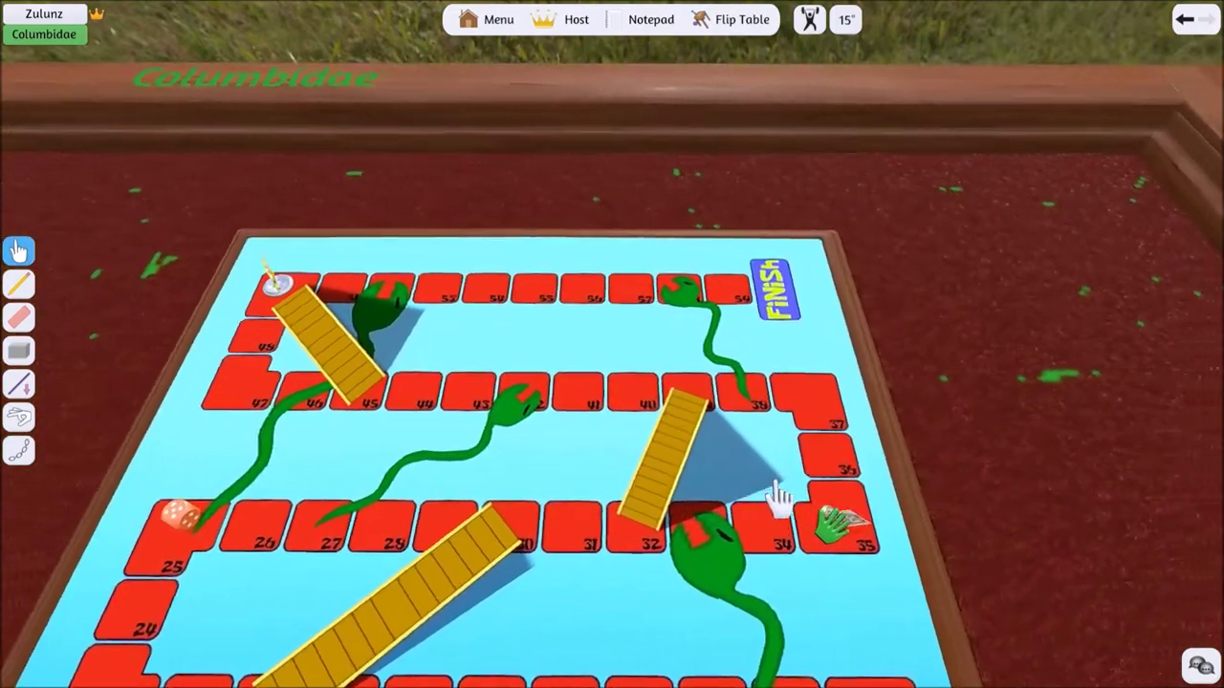
scroll(683, 491, "up", 3)
scroll(634, 521, "down", 3)
scroll(628, 507, "down", 2)
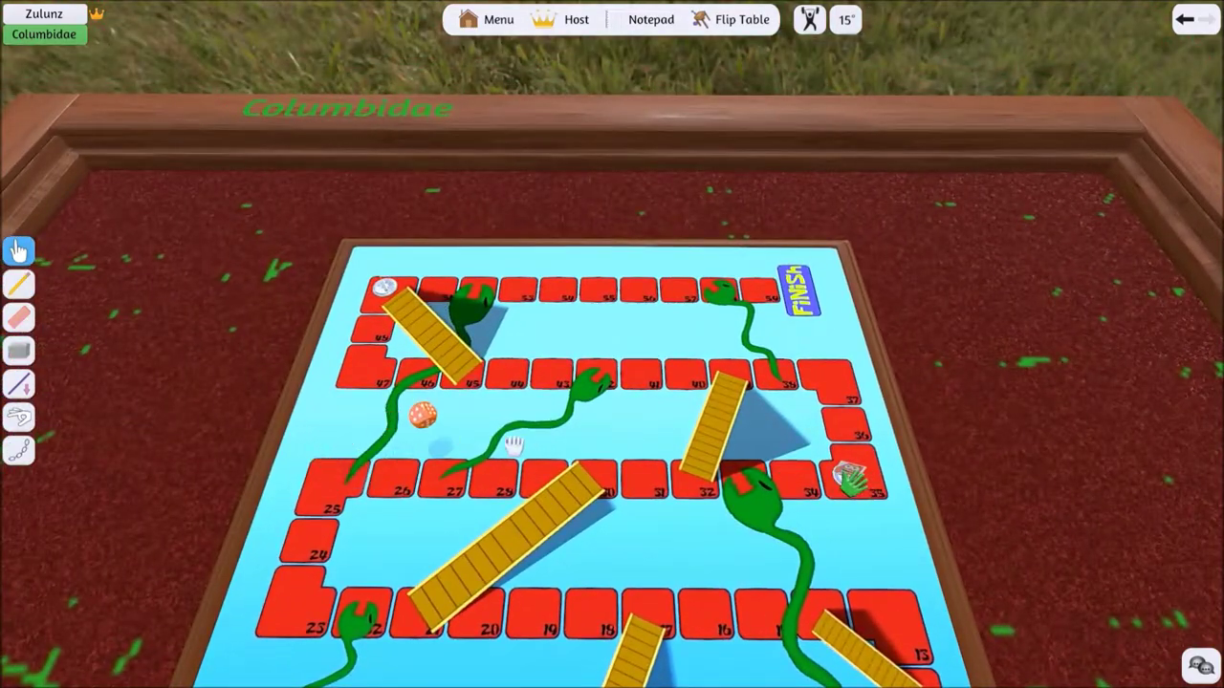
Return the die to the board's middle and slide the silver token down to square 25.
mouse_move(514, 445)
left_mouse_down()
mouse_move(637, 556)
mouse_move(541, 433)
left_mouse_up()
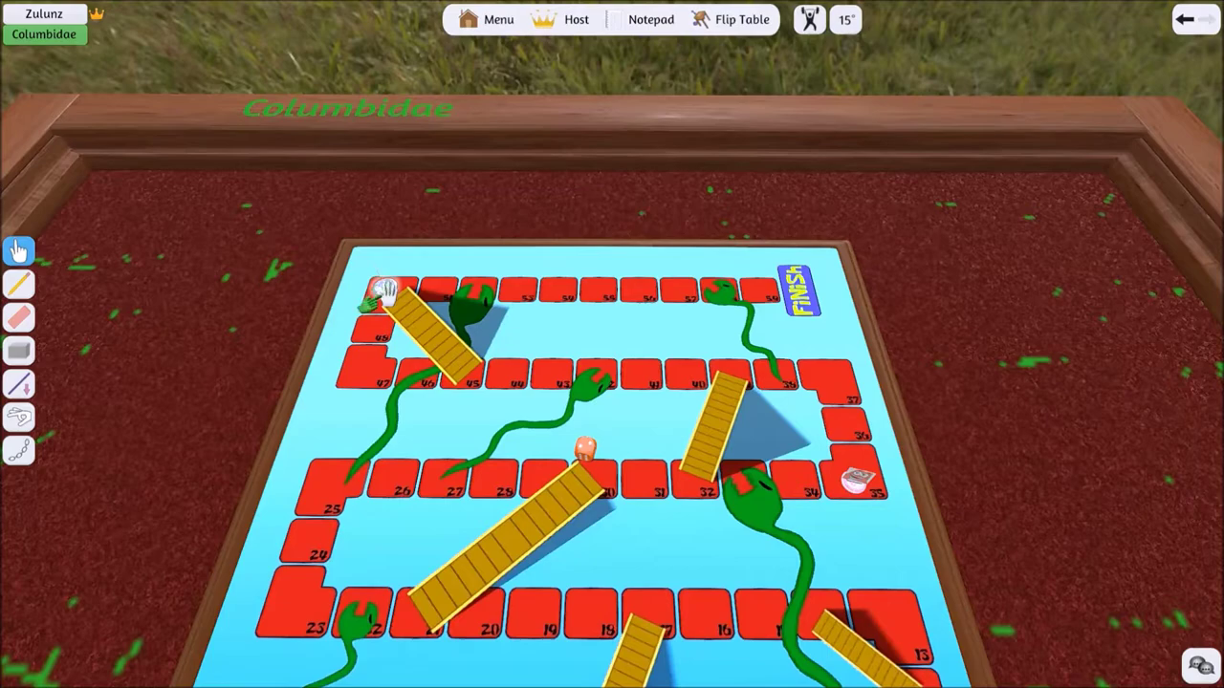
left_click_drag(392, 302, 336, 511)
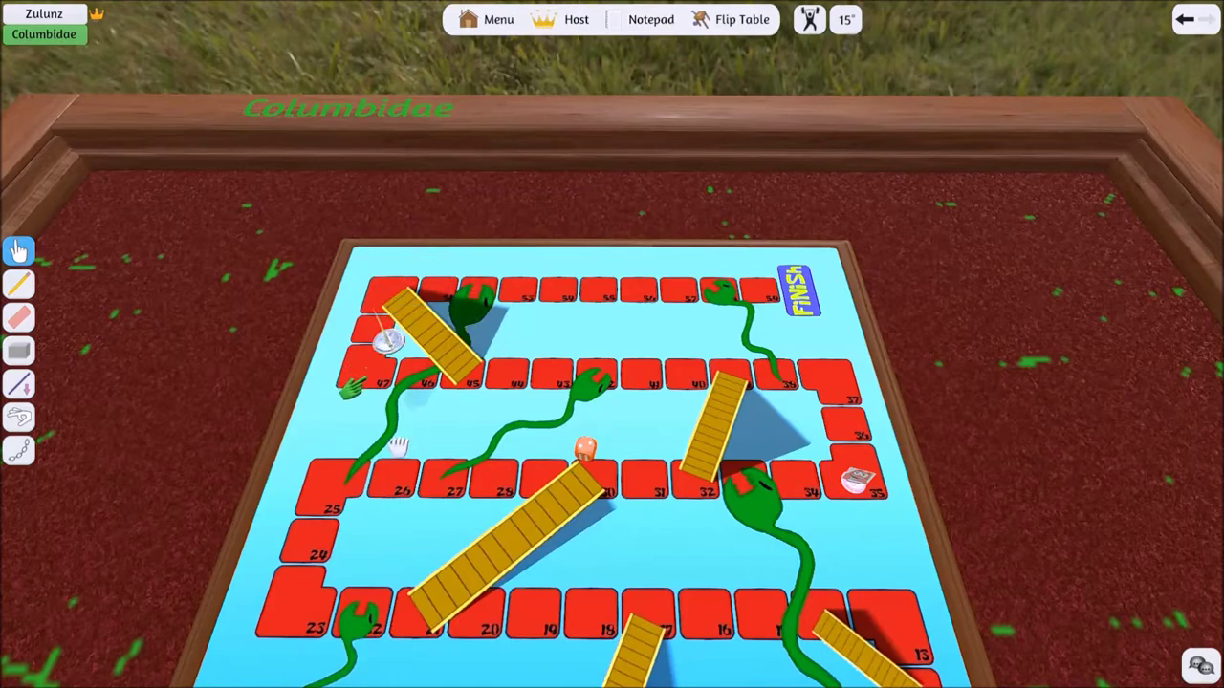
left_click_drag(336, 512, 340, 484)
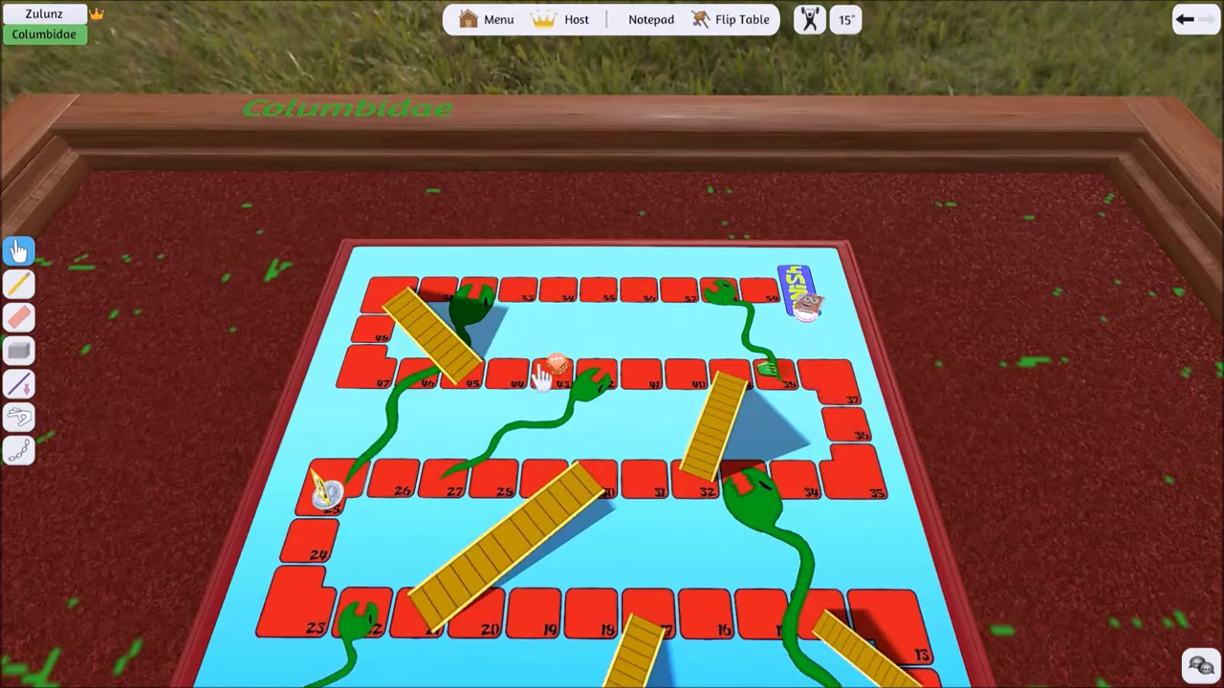
scroll(573, 478, "down", 1)
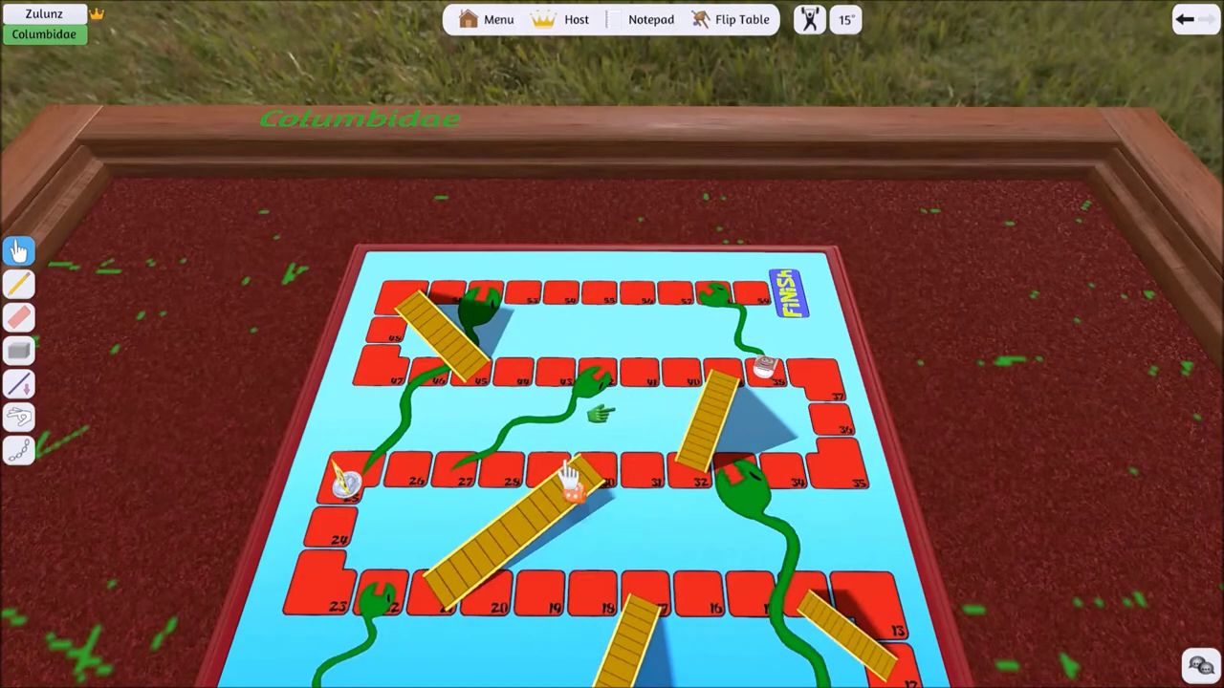
scroll(568, 472, "up", 2)
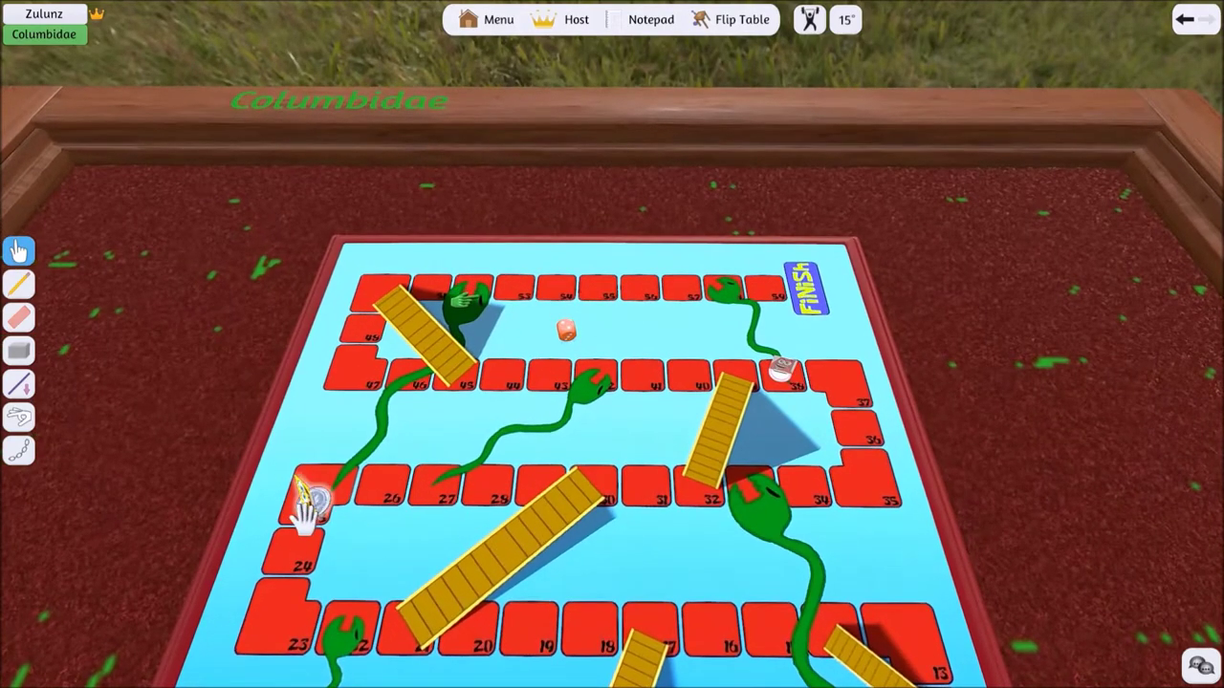
Move the silver token from 25 to 27, roll, climb the ladder to about 39, roll again.
left_click_drag(308, 507, 435, 480)
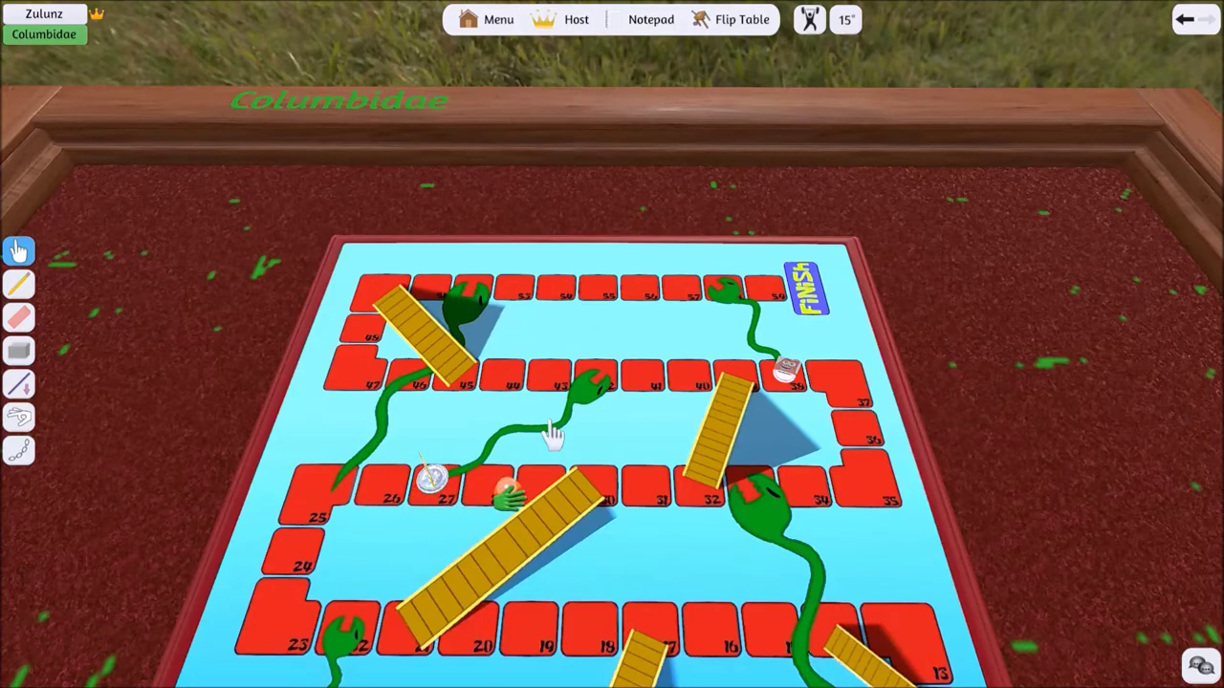
mouse_move(507, 489)
left_mouse_down()
mouse_move(608, 626)
mouse_move(583, 535)
left_mouse_up()
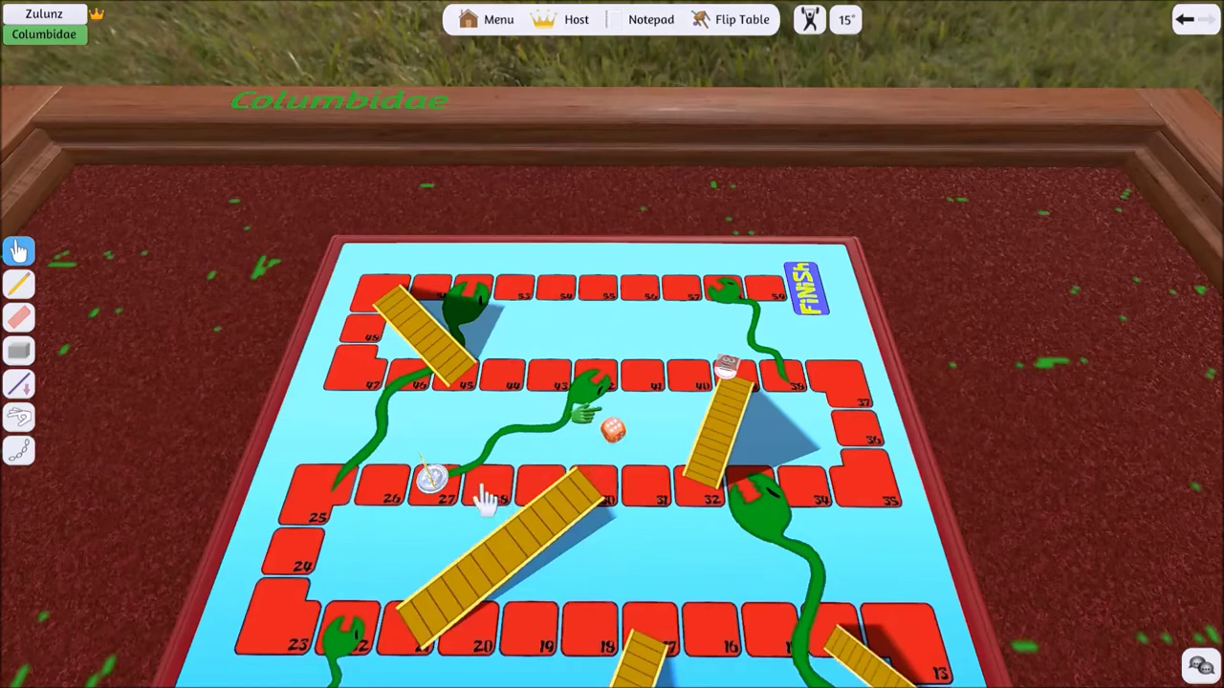
left_click_drag(440, 487, 744, 388)
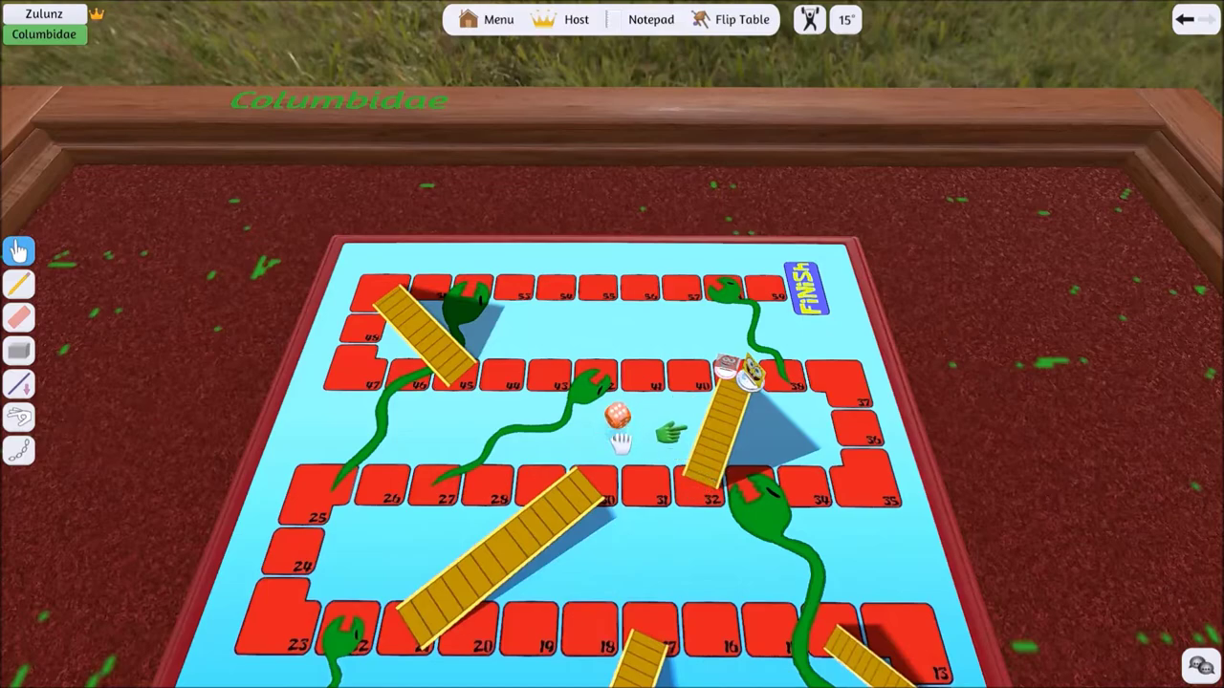
mouse_move(617, 416)
left_mouse_down()
mouse_move(586, 346)
mouse_move(643, 399)
left_mouse_up()
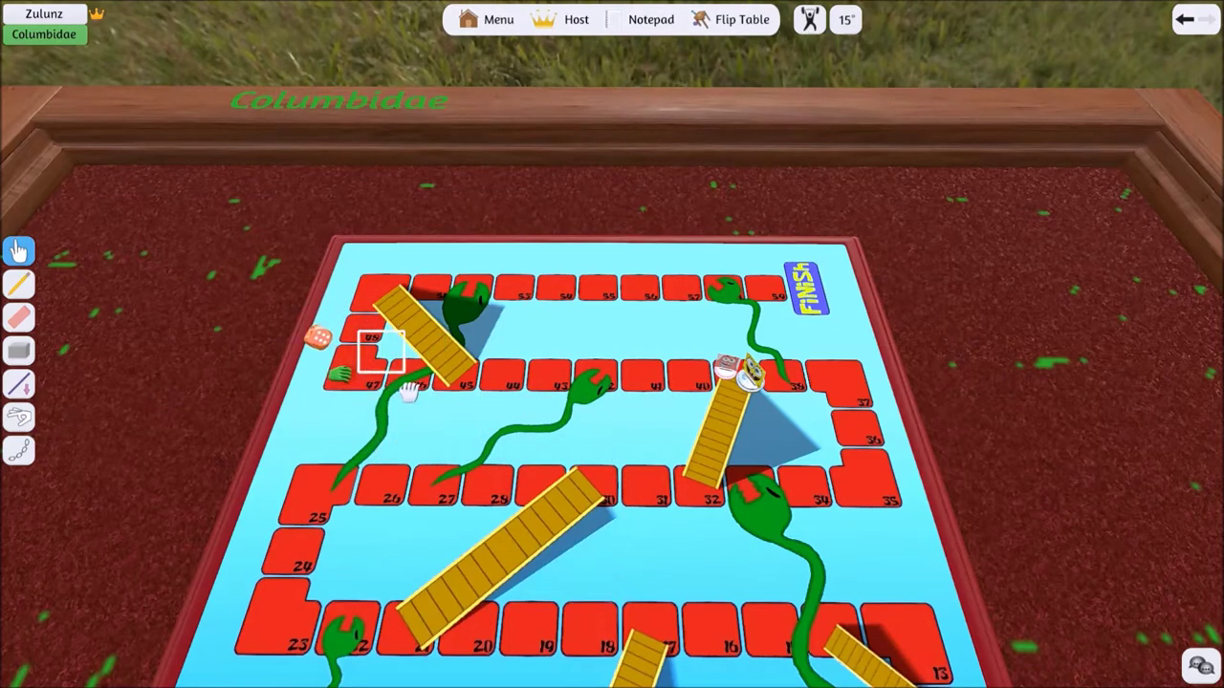
left_click_drag(354, 367, 619, 587)
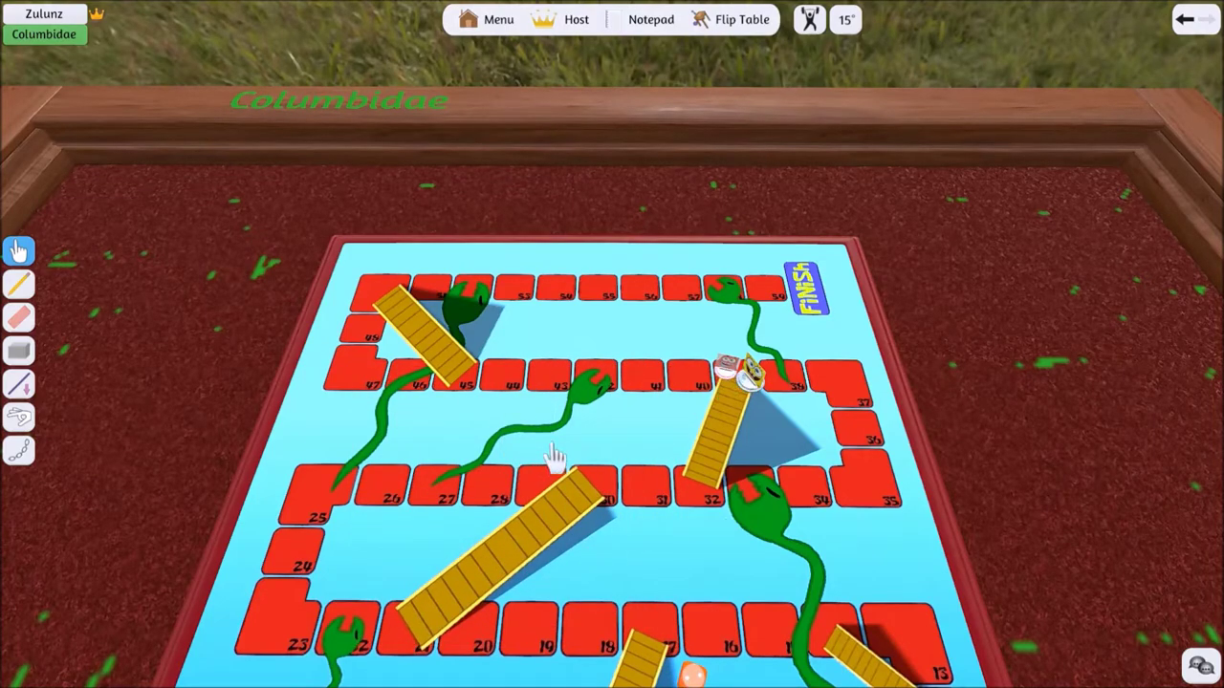
scroll(554, 459, "down", 1)
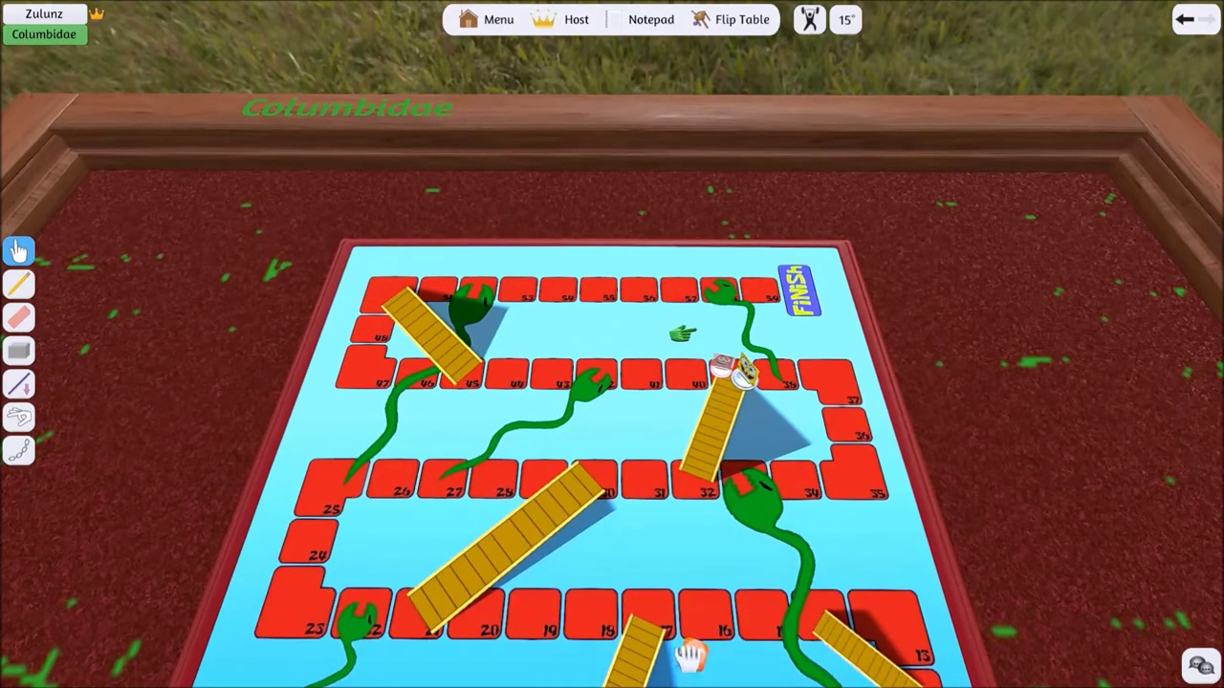
Bring the die onto the board near square 31 and move the white pawn down beside it.
mouse_move(690, 656)
left_mouse_down()
mouse_move(667, 483)
mouse_move(606, 473)
left_mouse_up()
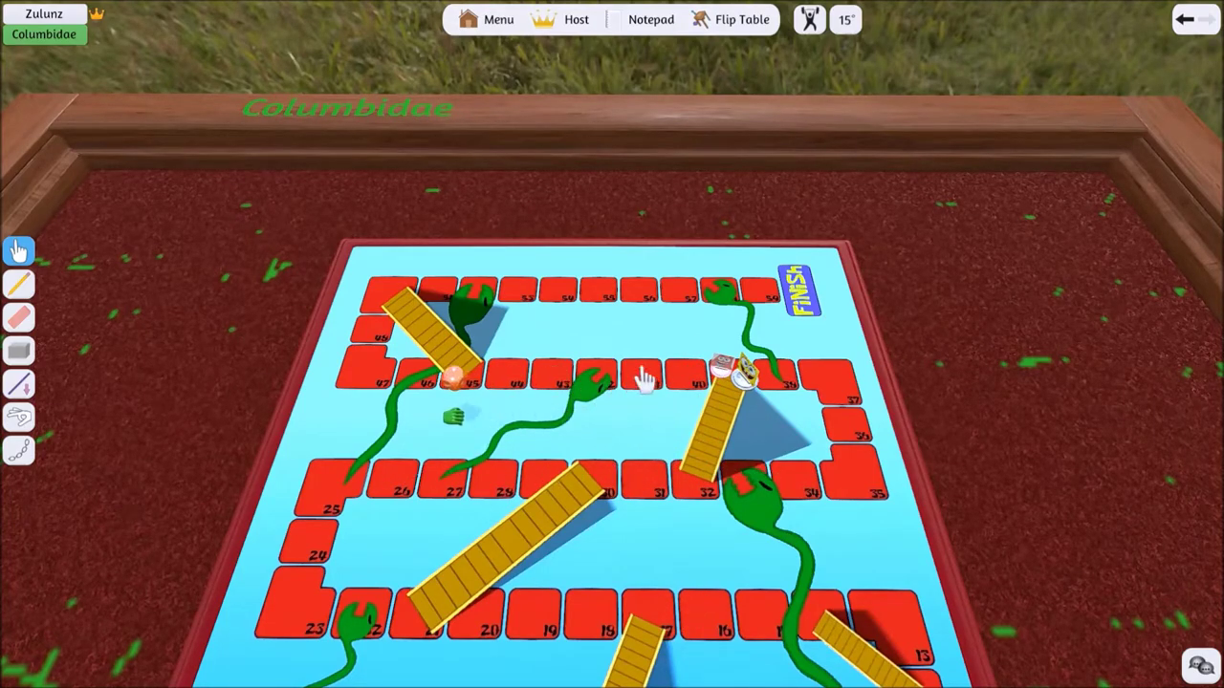
mouse_move(713, 381)
left_mouse_down()
mouse_move(758, 621)
mouse_move(593, 373)
left_mouse_up()
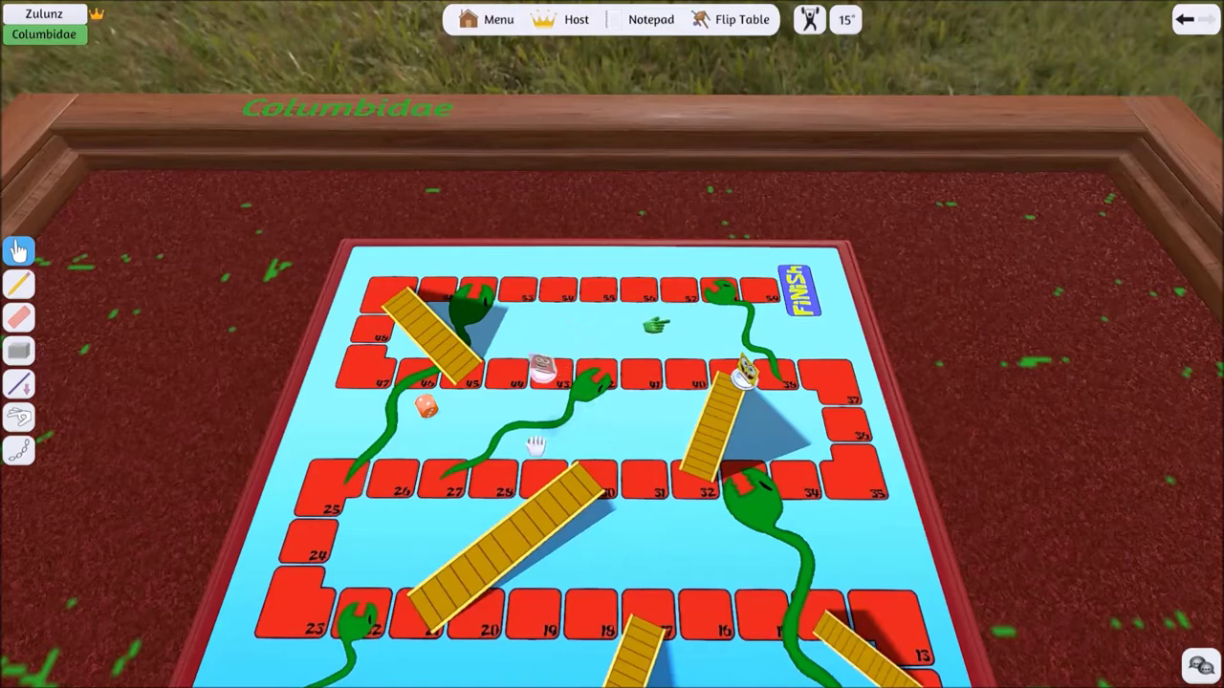
left_click_drag(593, 373, 453, 481)
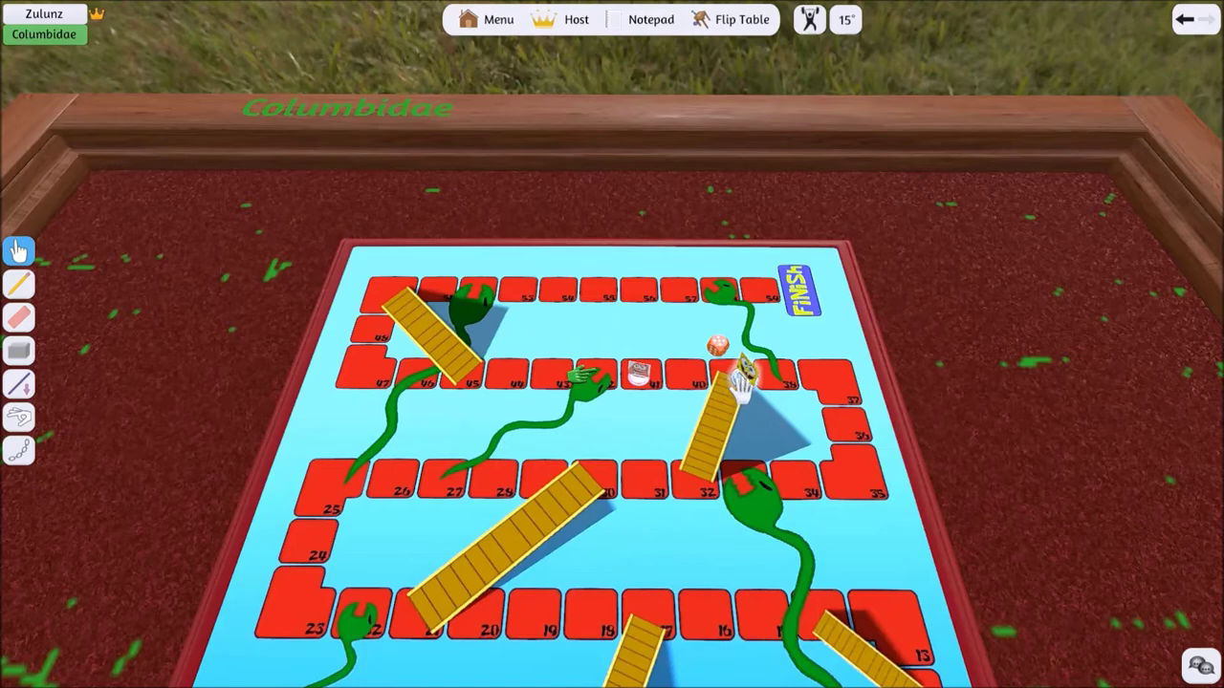
Move the other pawn left onto square 41, lifting and setting it back down there.
left_click_drag(741, 384, 509, 381)
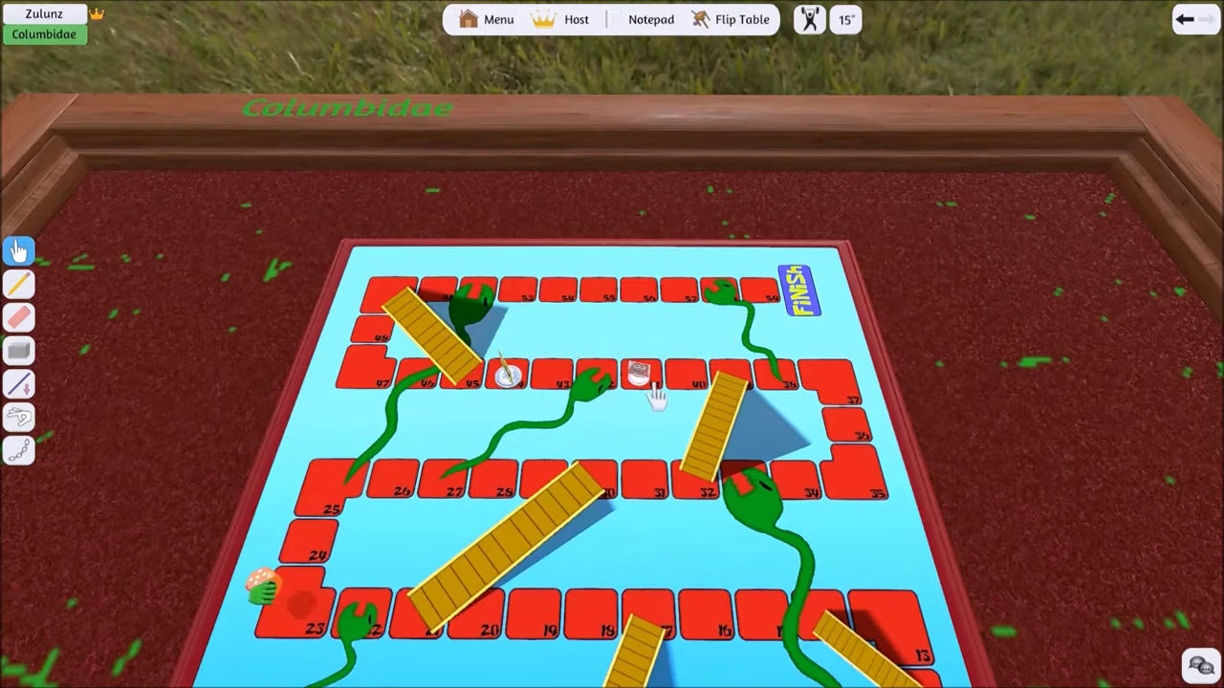
mouse_move(639, 373)
left_mouse_down()
mouse_move(650, 262)
mouse_move(628, 69)
left_mouse_up()
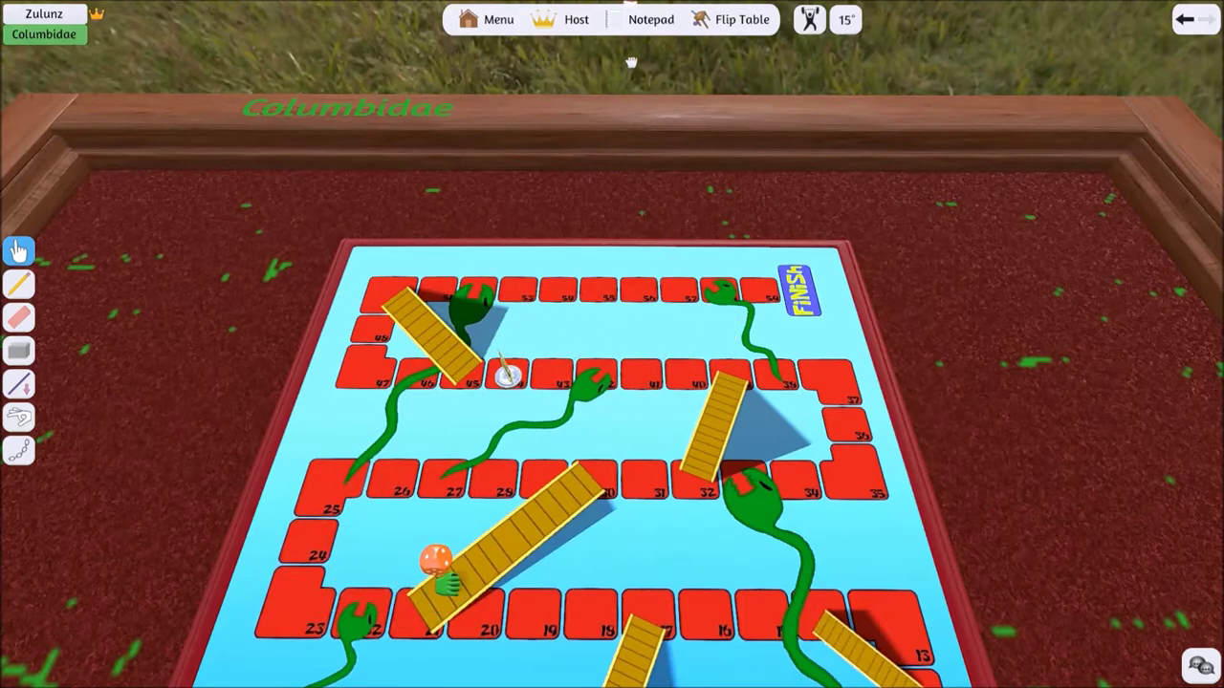
left_click_drag(680, 306, 639, 380)
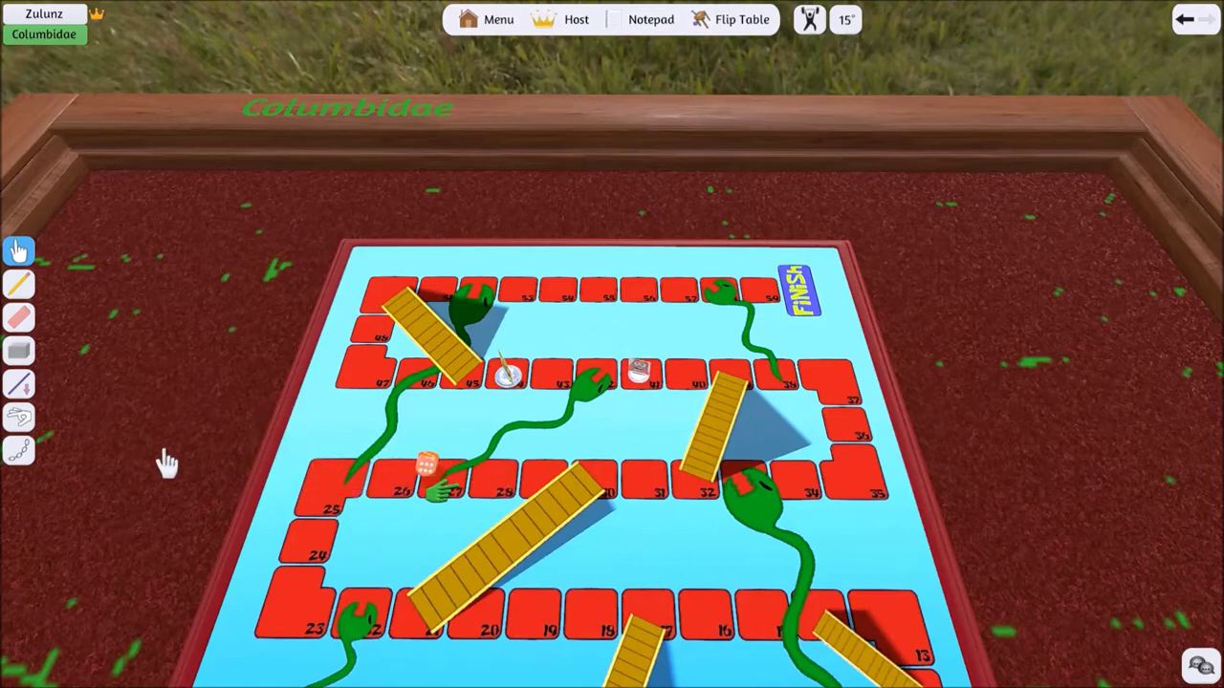
left_click(18, 351)
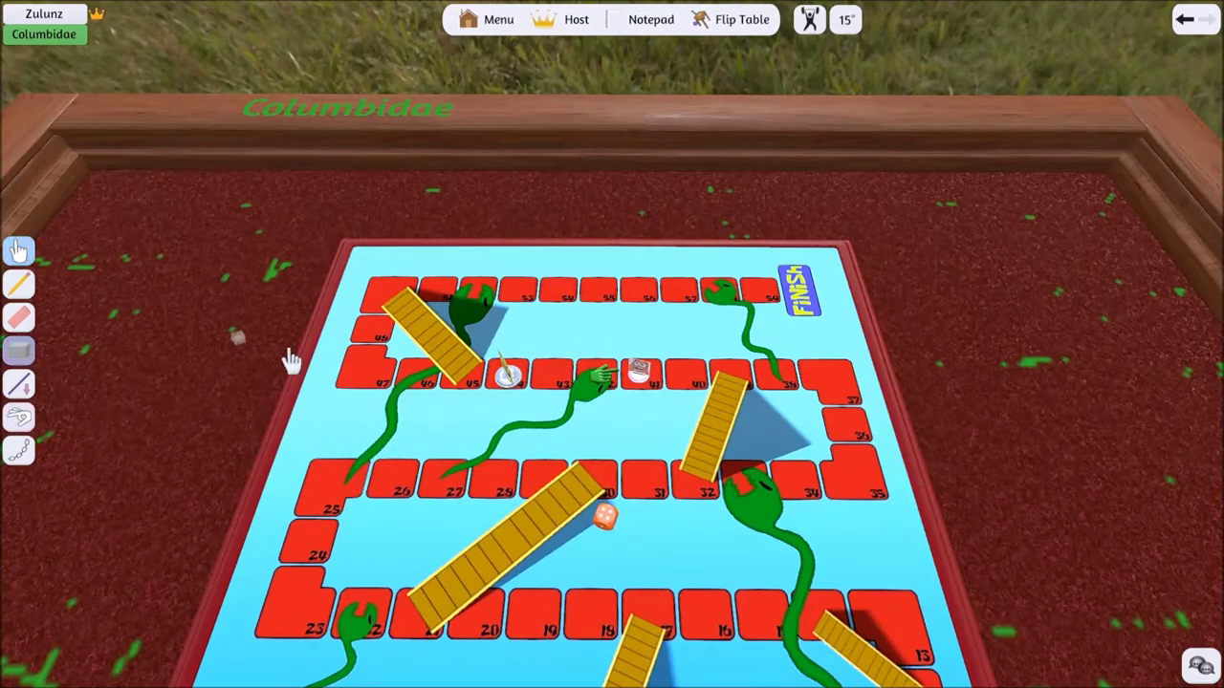
left_click_drag(258, 191, 663, 486)
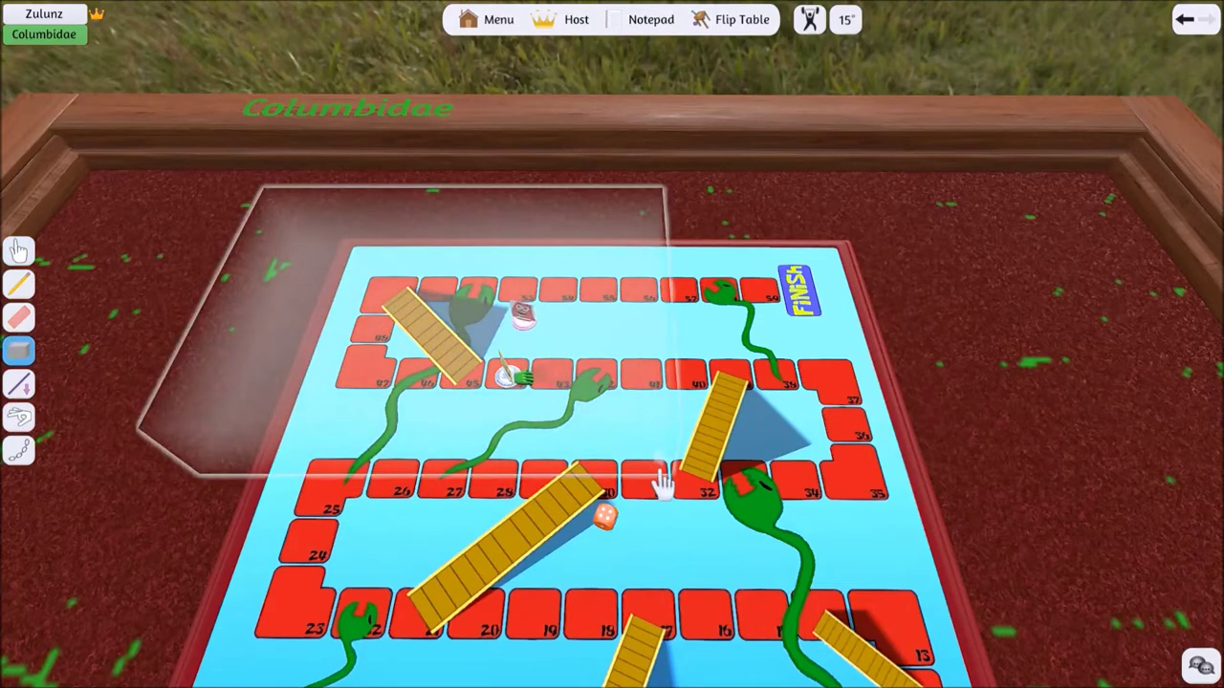
key("Delete")
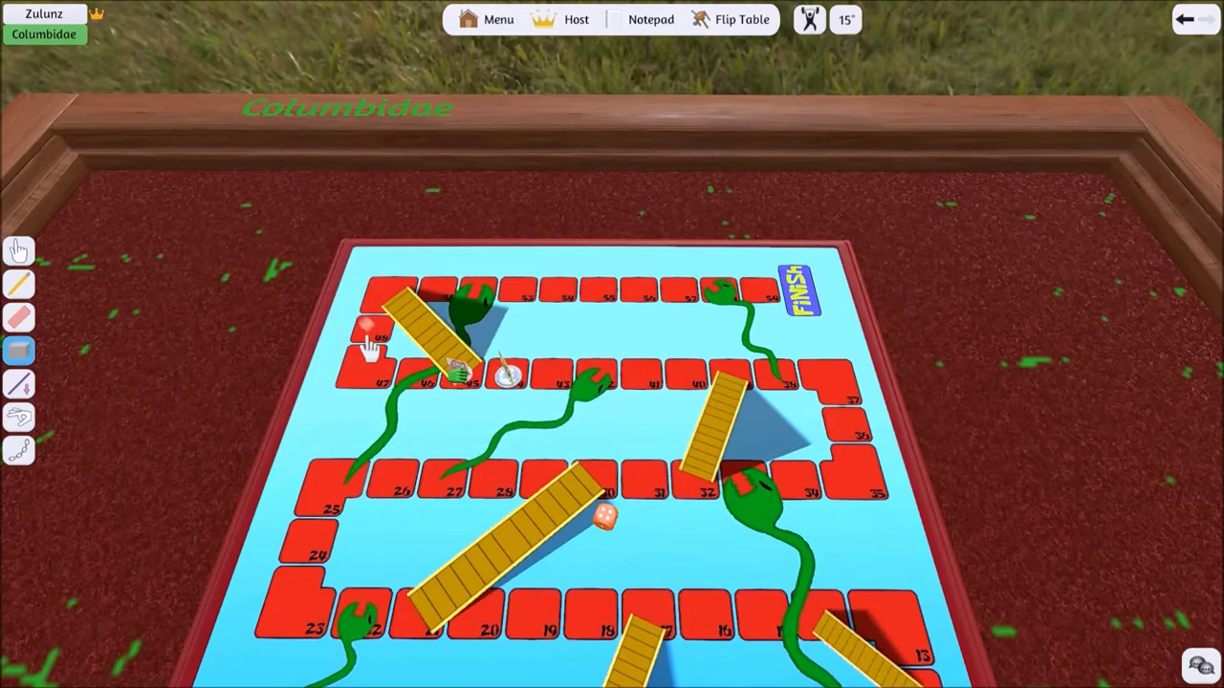
Switch back to the Grab tool and roll the die twice onto the board.
left_click(23, 251)
left_click_drag(609, 526, 550, 499)
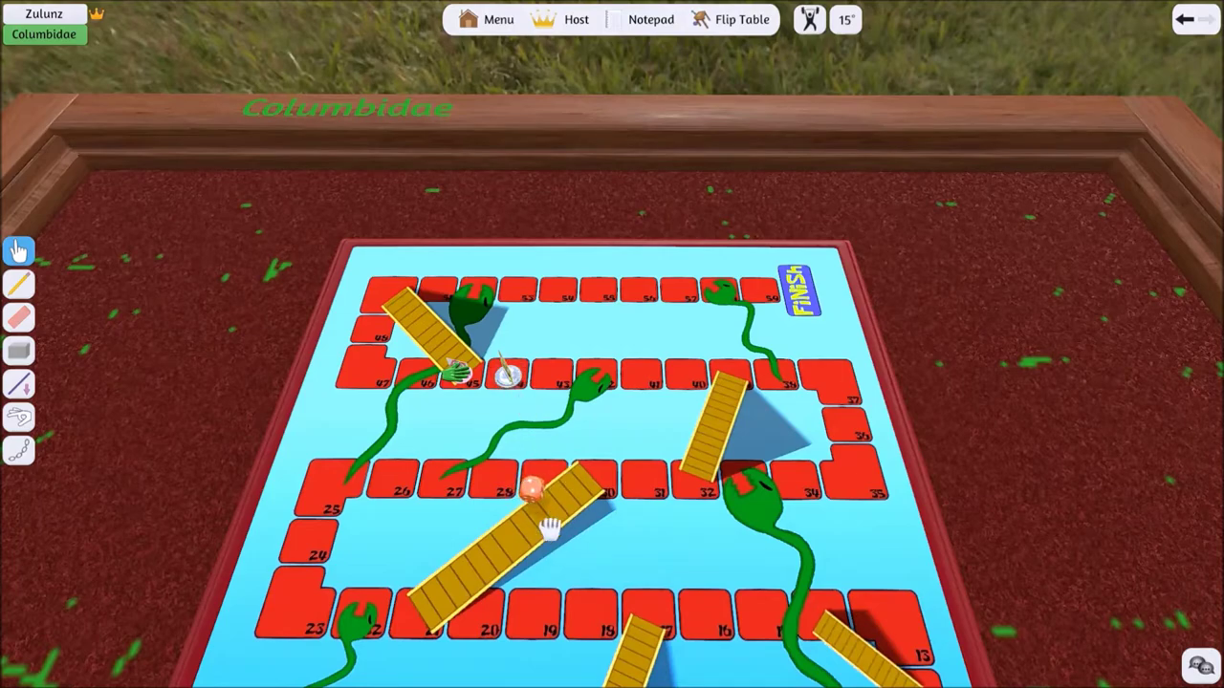
mouse_move(532, 489)
left_mouse_down()
mouse_move(507, 378)
mouse_move(389, 280)
left_mouse_up()
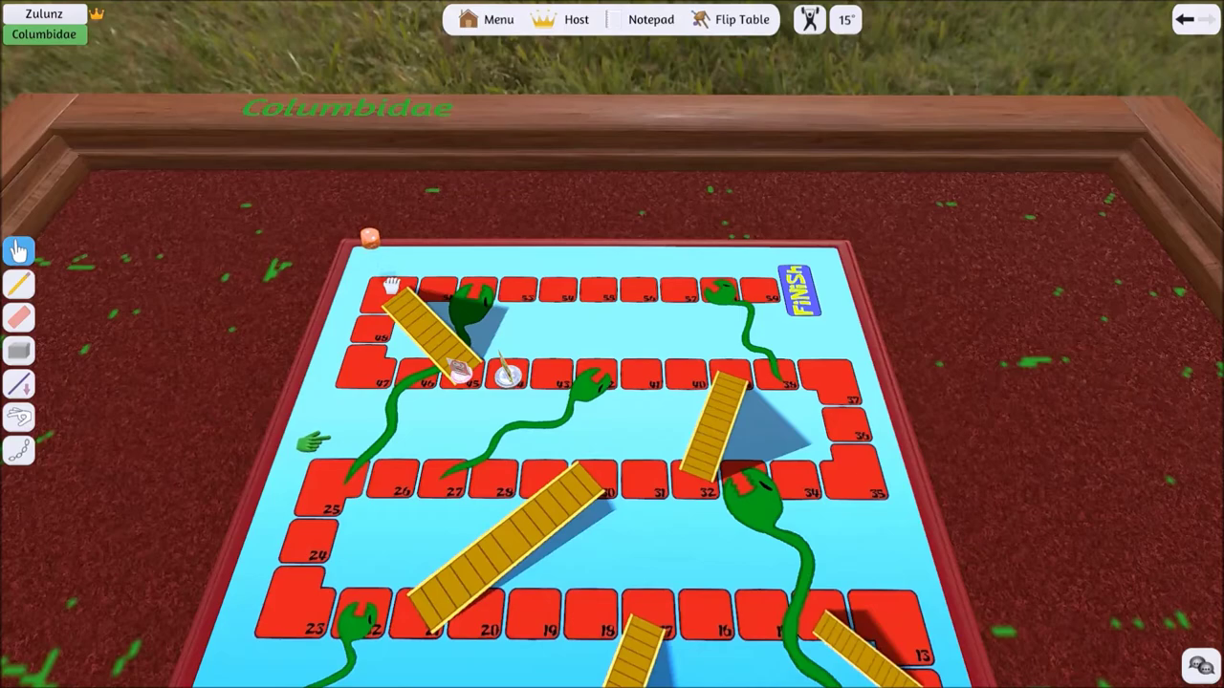
Move the white pawn from square 46 to the top edge, and the green and pink pawns near 52.
left_click_drag(459, 371, 368, 232)
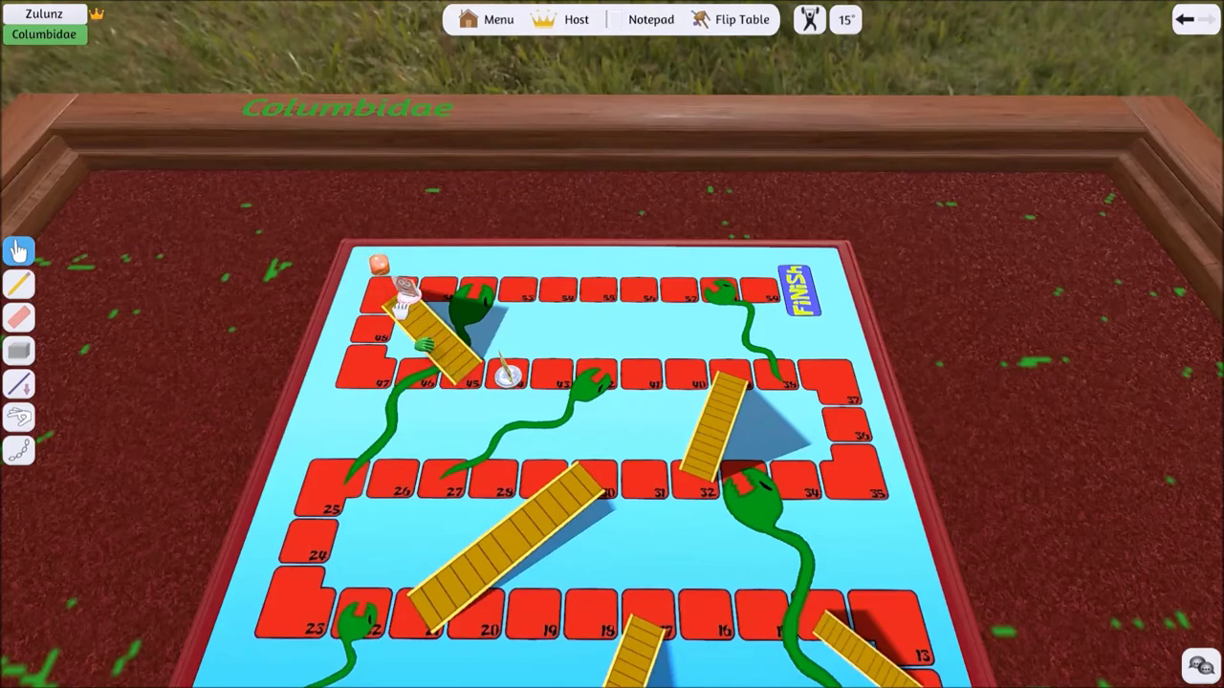
left_click_drag(585, 646, 716, 416)
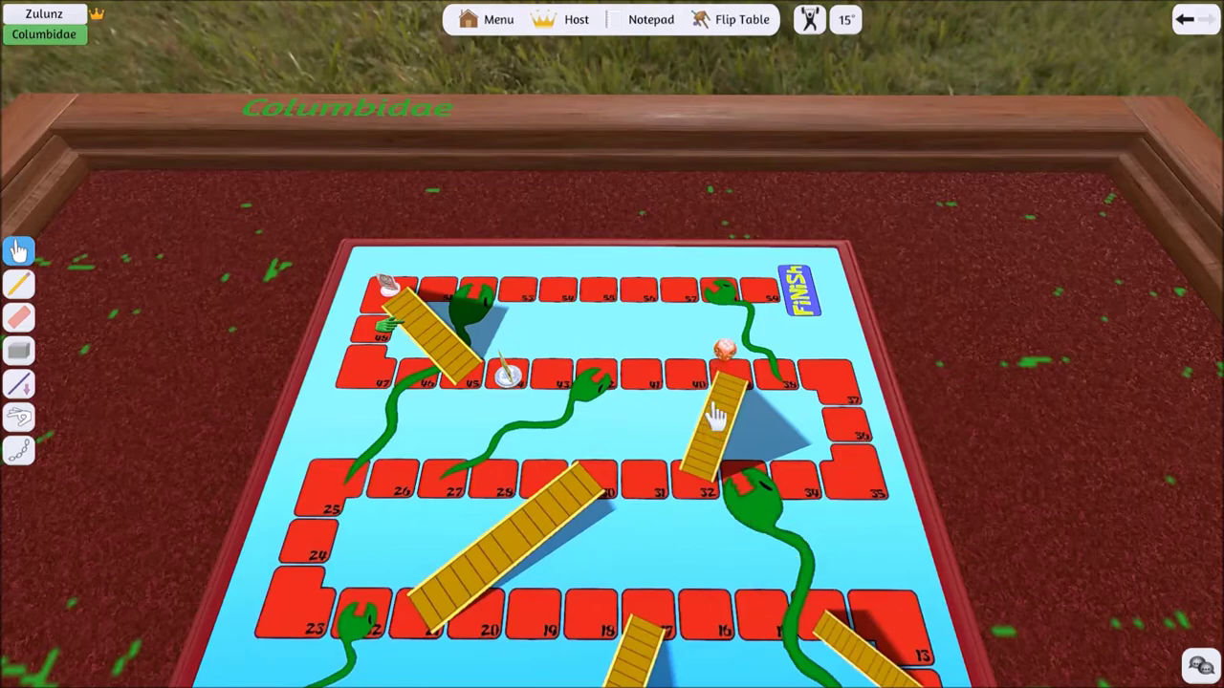
mouse_move(509, 375)
left_mouse_down()
mouse_move(373, 332)
mouse_move(438, 285)
left_mouse_up()
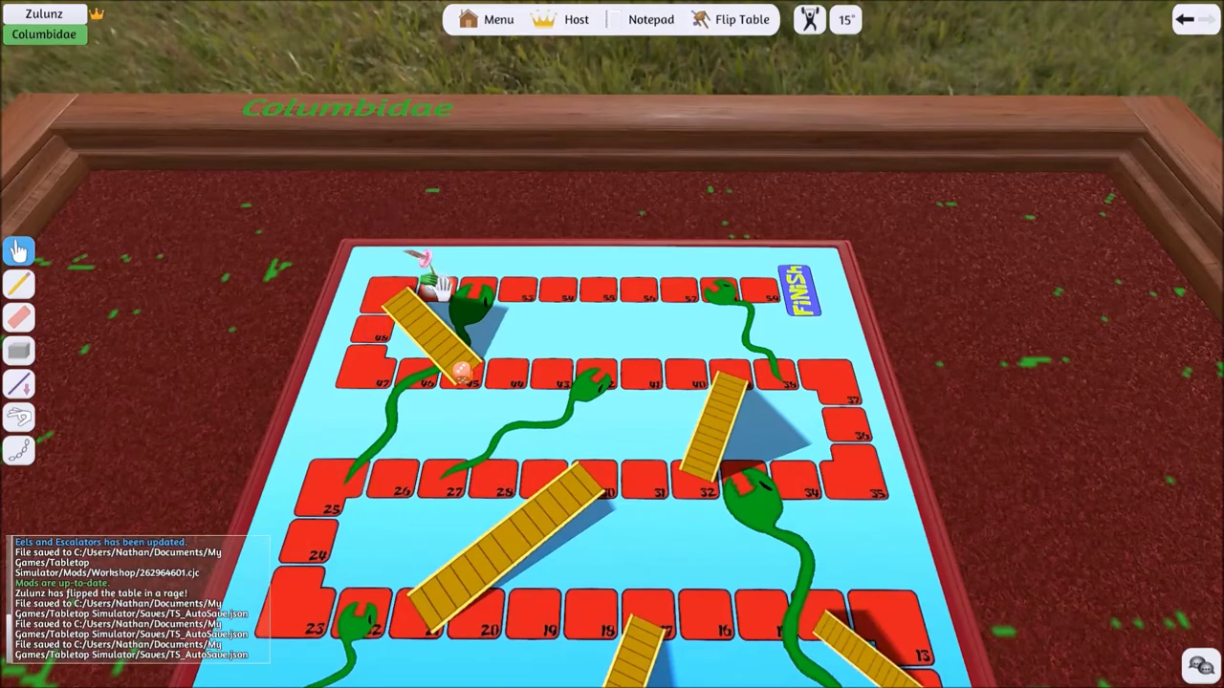
left_click_drag(438, 285, 431, 239)
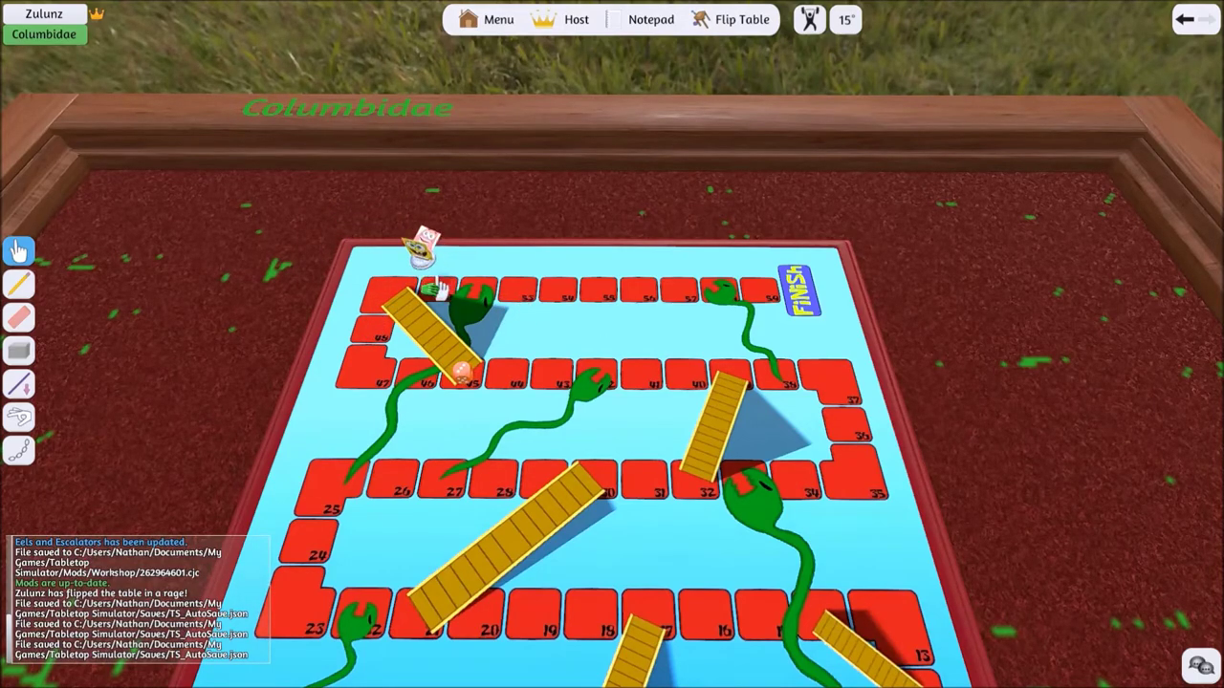
mouse_move(525, 304)
left_mouse_down()
mouse_move(552, 339)
mouse_move(552, 297)
left_mouse_up()
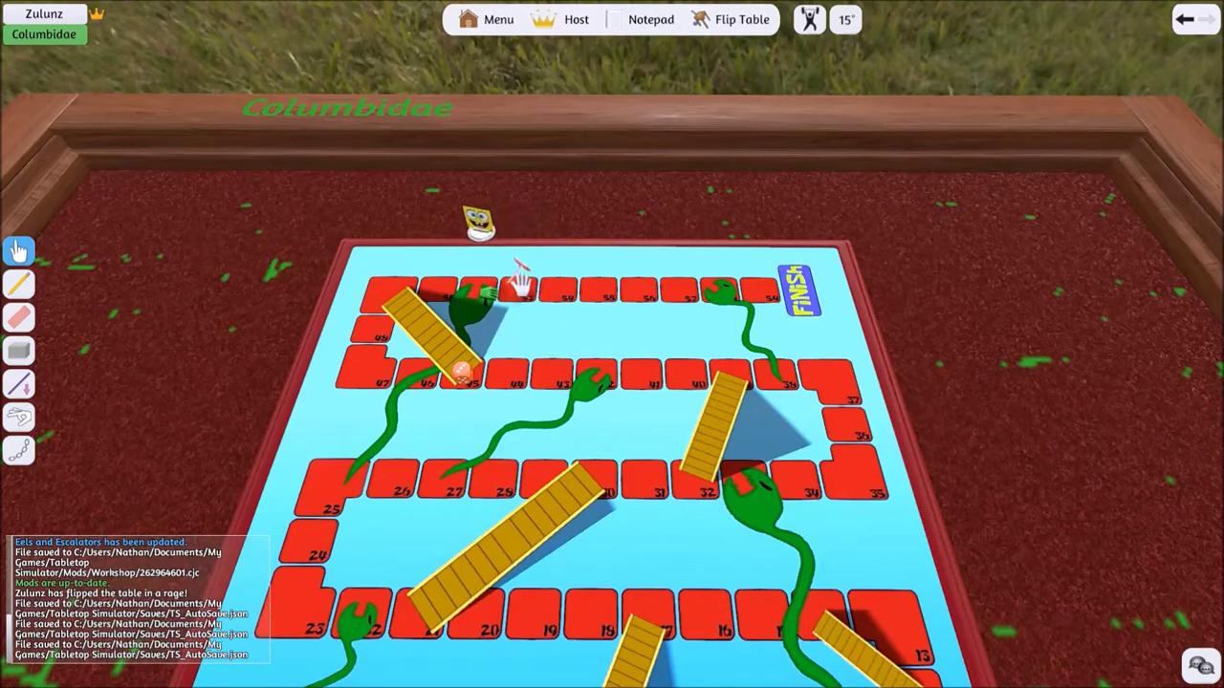
mouse_move(547, 298)
left_mouse_down()
mouse_move(497, 278)
mouse_move(431, 289)
left_mouse_up()
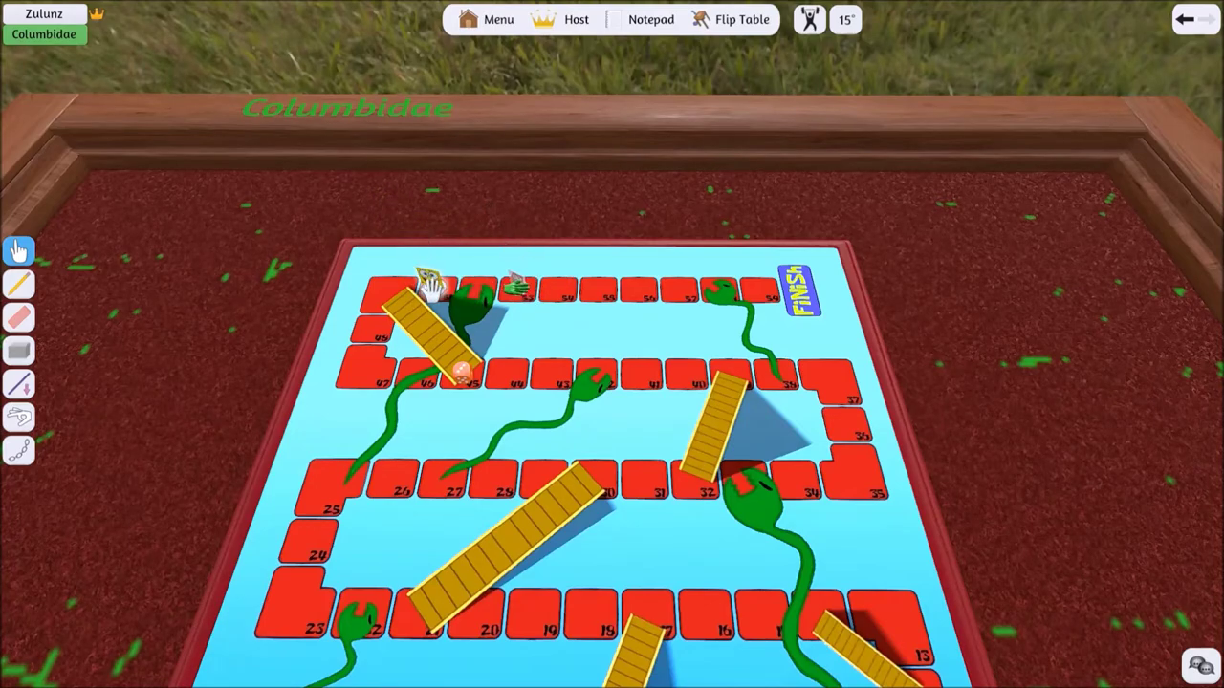
scroll(430, 285, "down", 3)
scroll(517, 354, "down", 2)
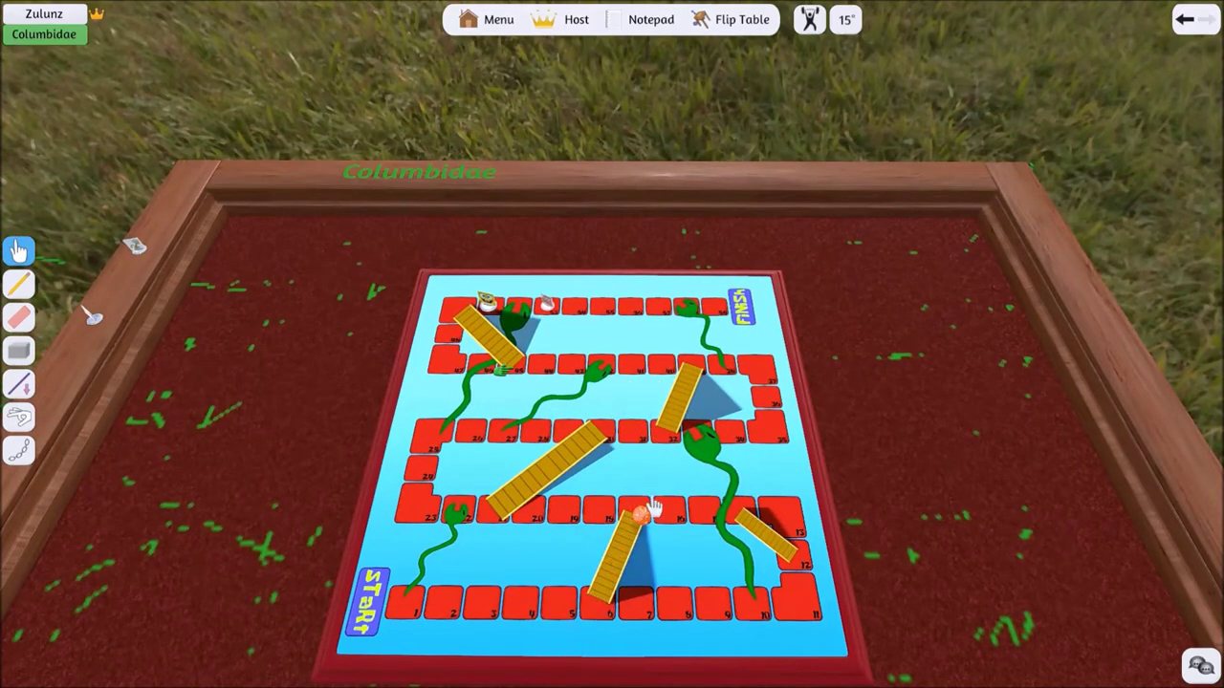
scroll(654, 507, "up", 3)
scroll(675, 496, "up", 2)
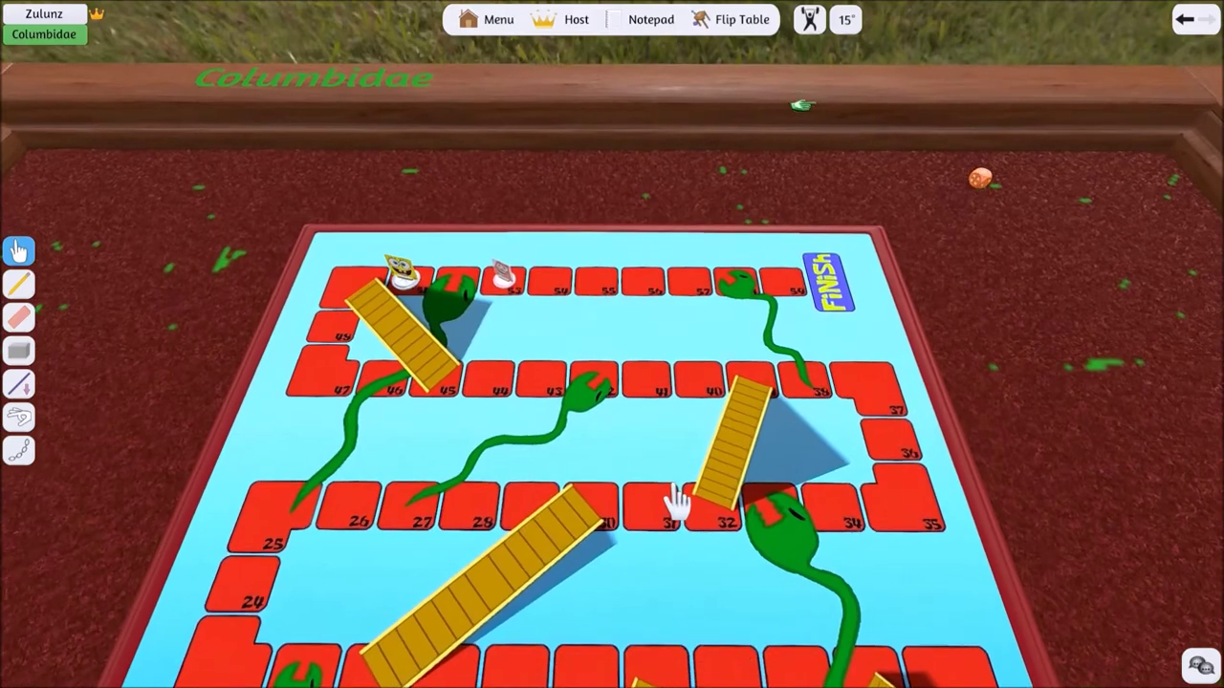
scroll(675, 502, "up", 2)
Move the SpongeBob pawn beside the other pawn near square 52 and throw the die.
mouse_move(400, 279)
left_mouse_down()
mouse_move(507, 299)
mouse_move(492, 286)
left_mouse_up()
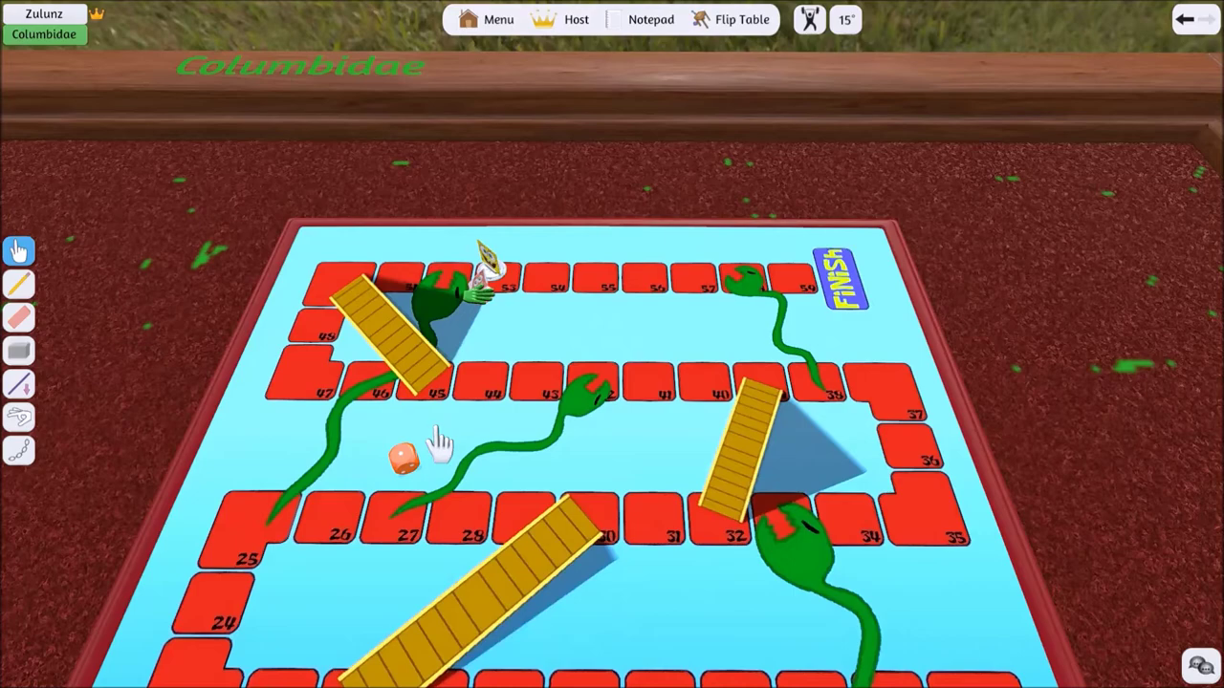
left_click_drag(403, 483, 520, 383)
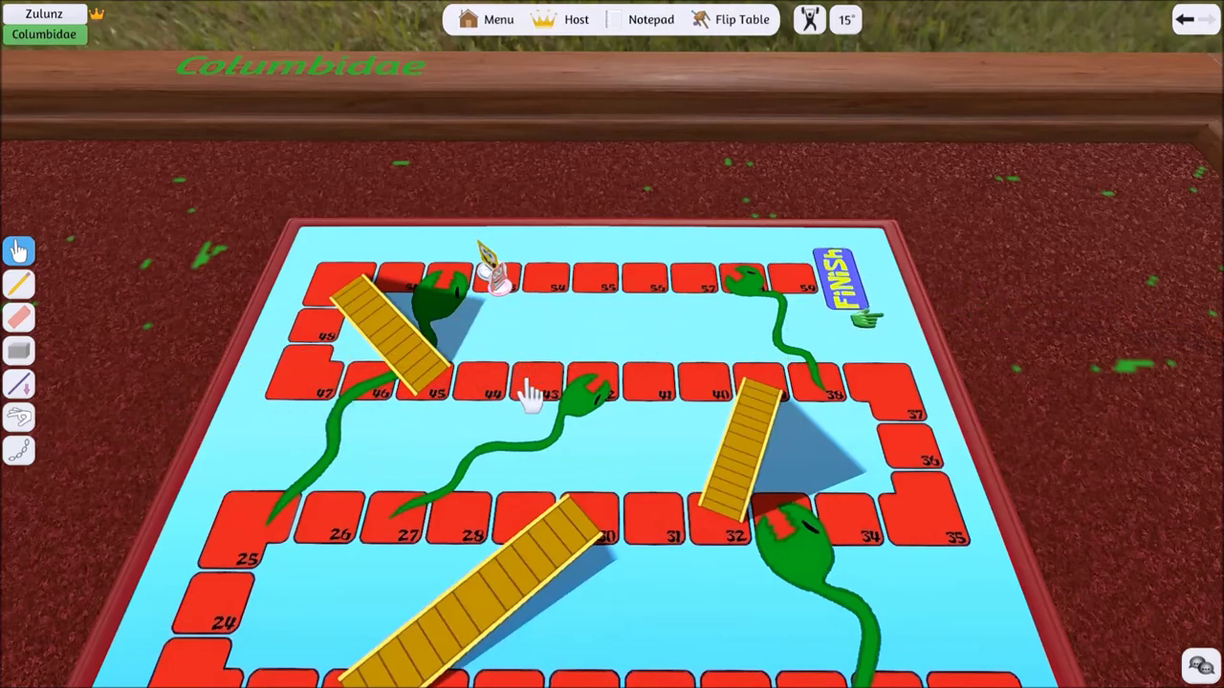
scroll(1016, 516, "down", 2)
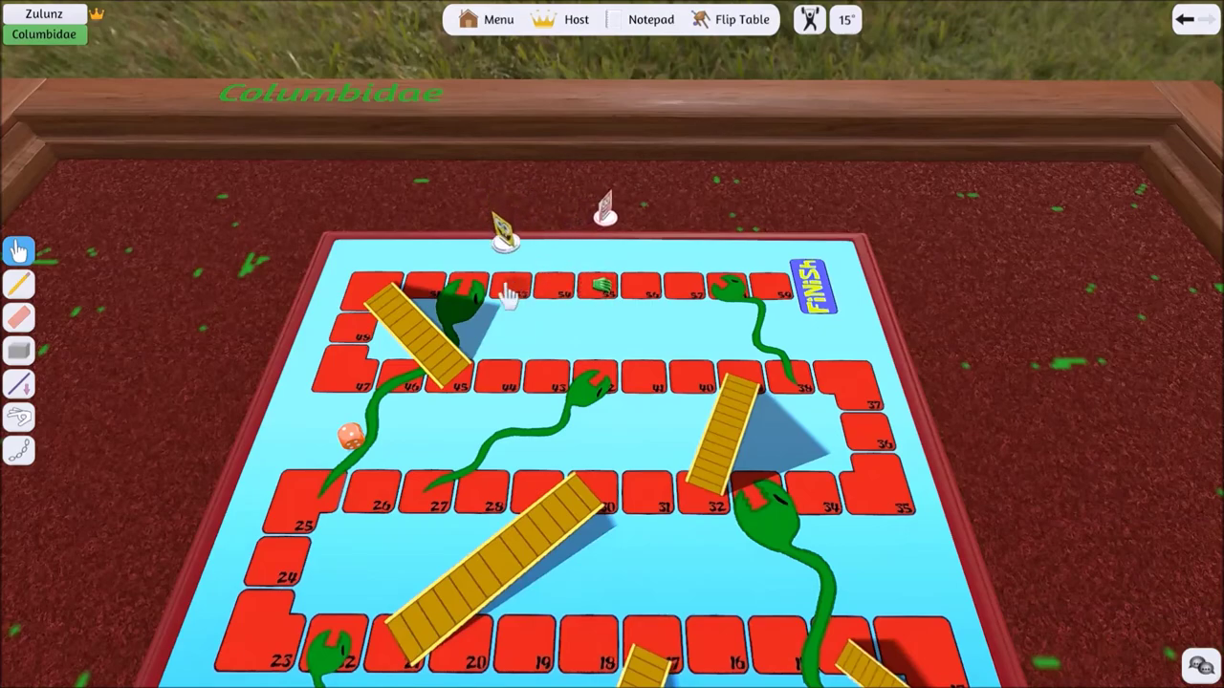
Move the yellow pawn from square 53 to 56, rolling the die twice along the way.
left_click_drag(499, 212, 512, 283)
key("r")
left_click_drag(352, 572, 560, 564)
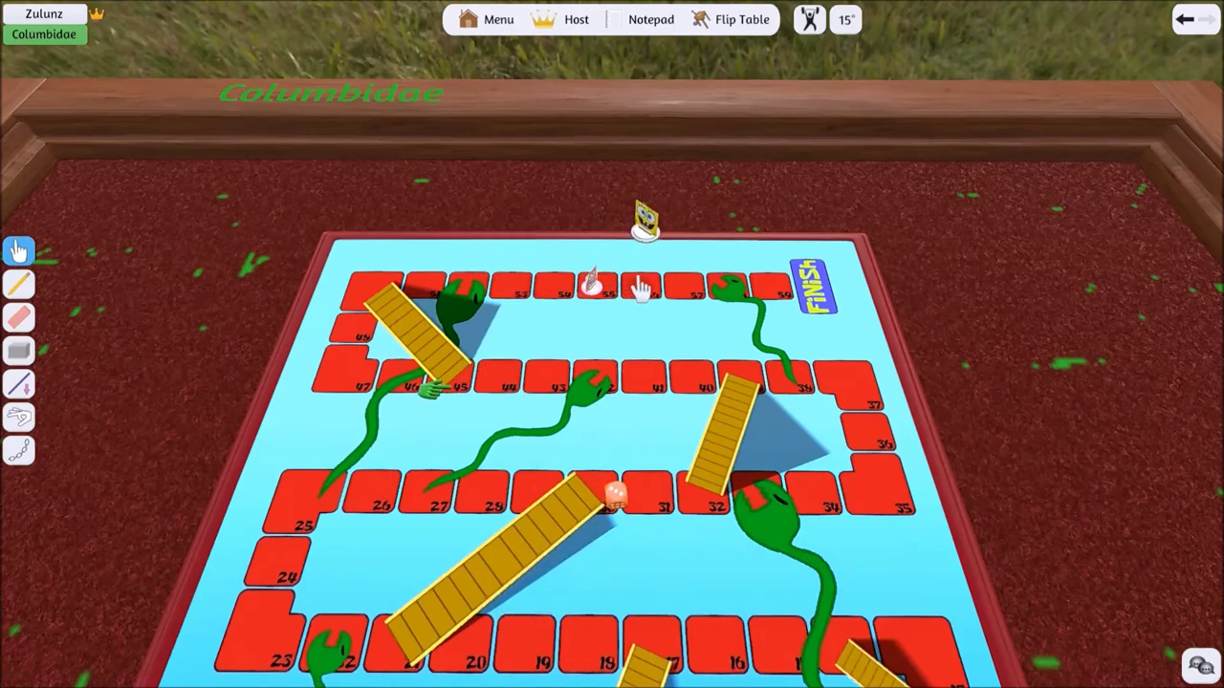
left_click_drag(514, 294, 649, 282)
left_click_drag(631, 511, 612, 375)
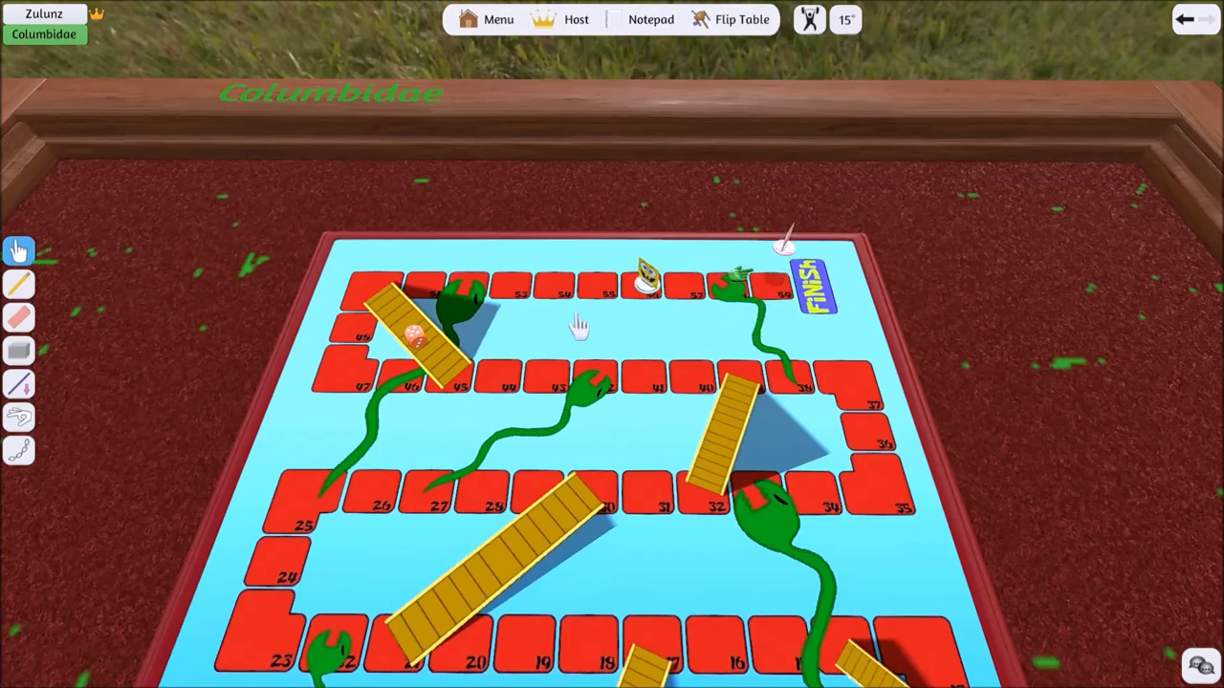
Roll once more, place the green piece on square 59, and flip the table.
left_click_drag(415, 333, 491, 412)
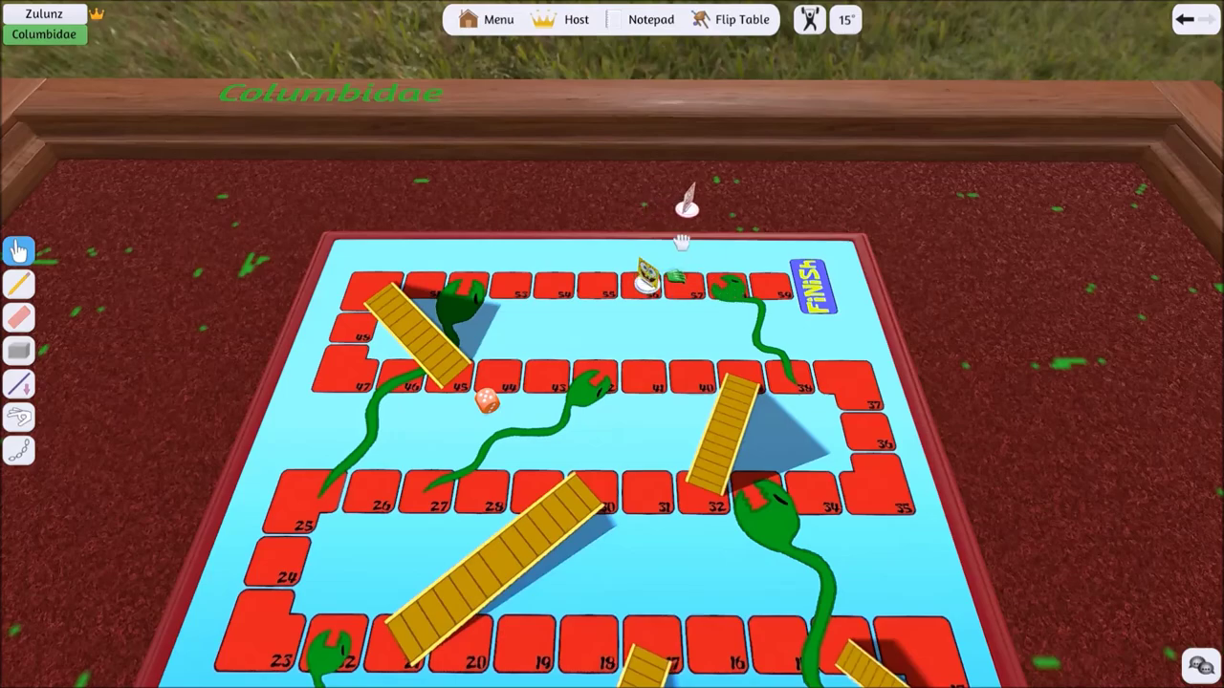
left_click_drag(731, 294, 772, 299)
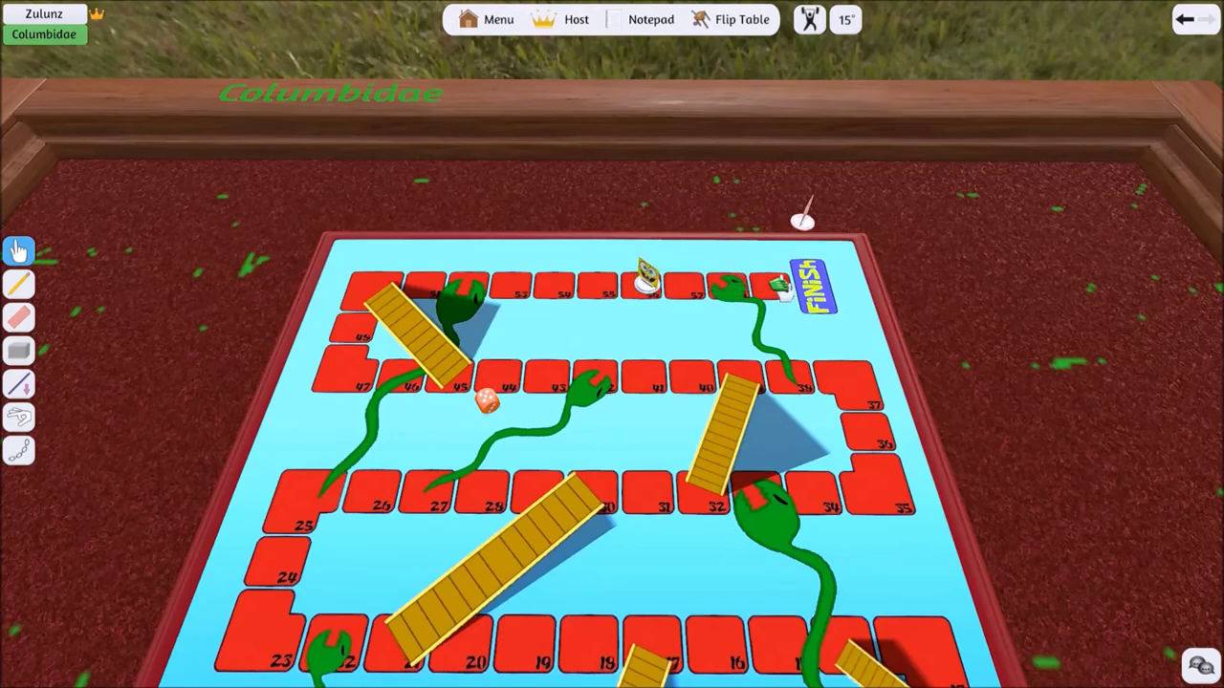
left_click(765, 22)
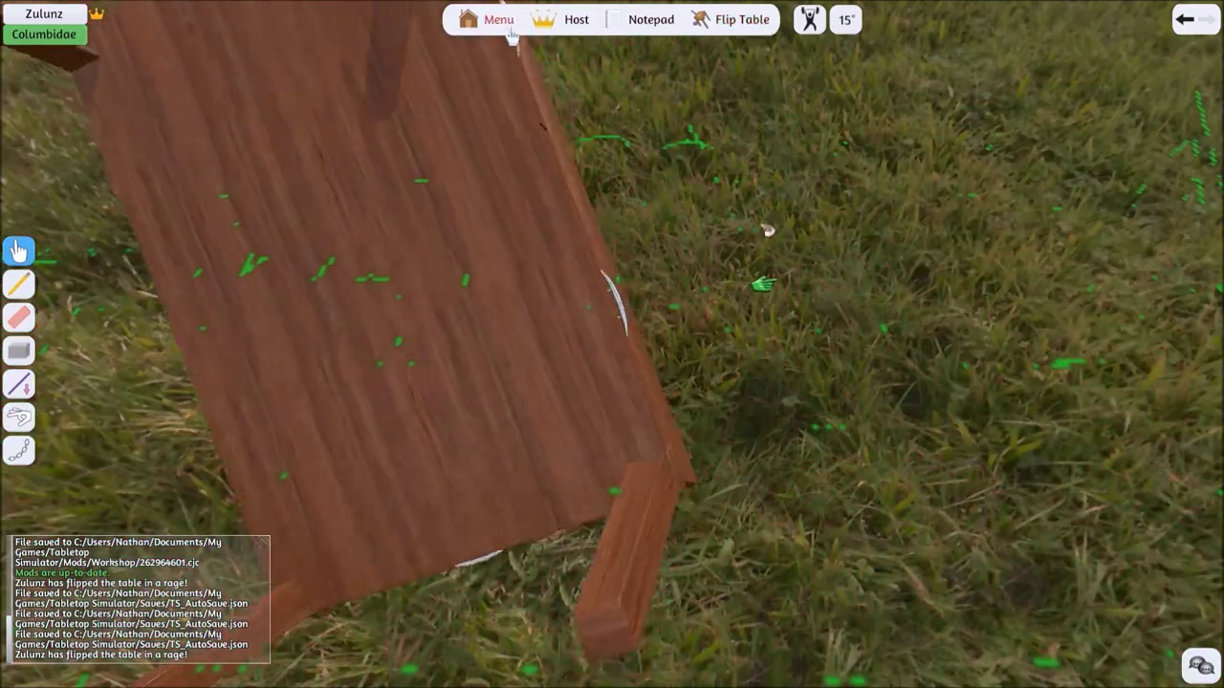